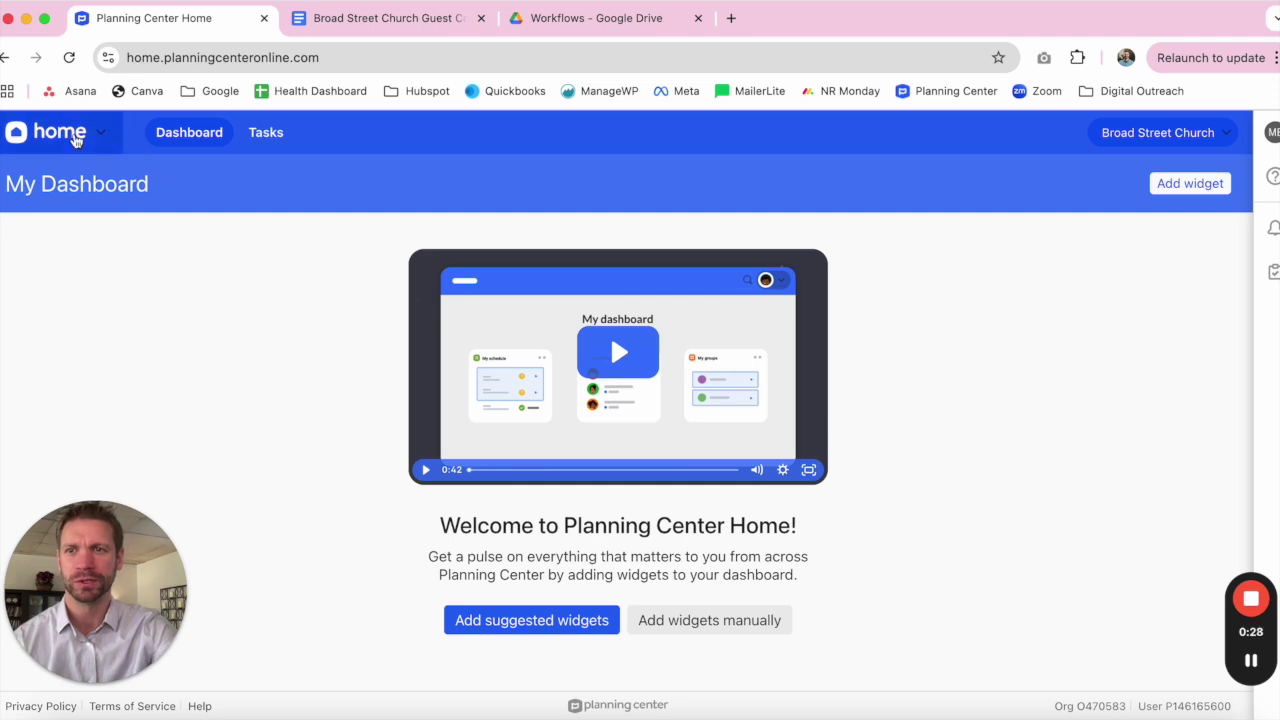
Step: Switch from Planning Center Home to the People product and open its workflows page
click(75, 140)
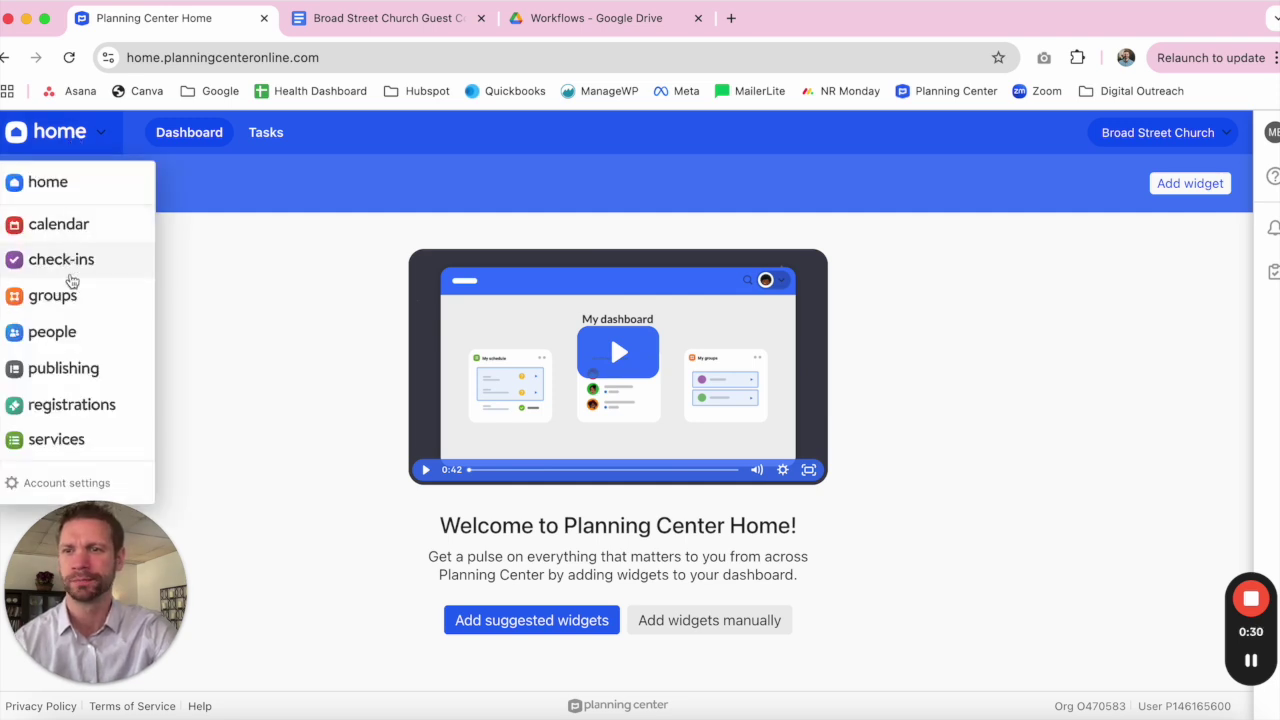
click(68, 332)
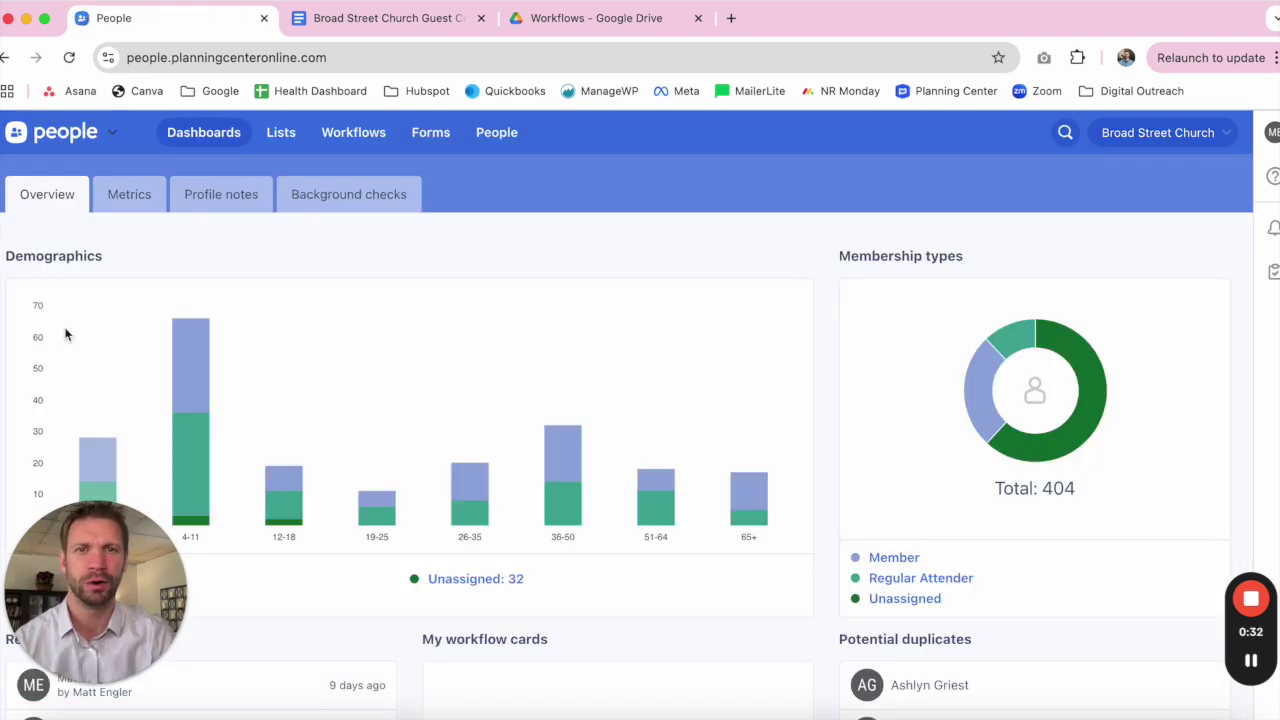
click(347, 140)
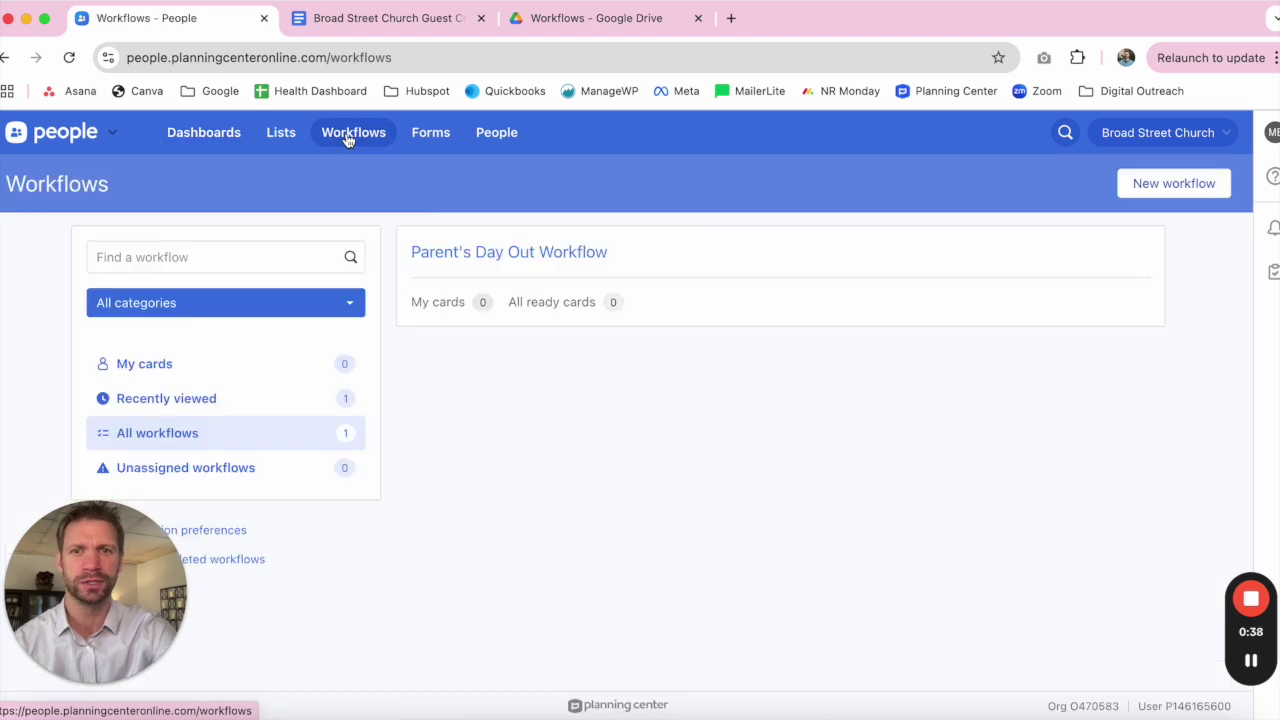
Step: Create a new workflow named Guest Connection Workflow in the Guests category
click(1171, 186)
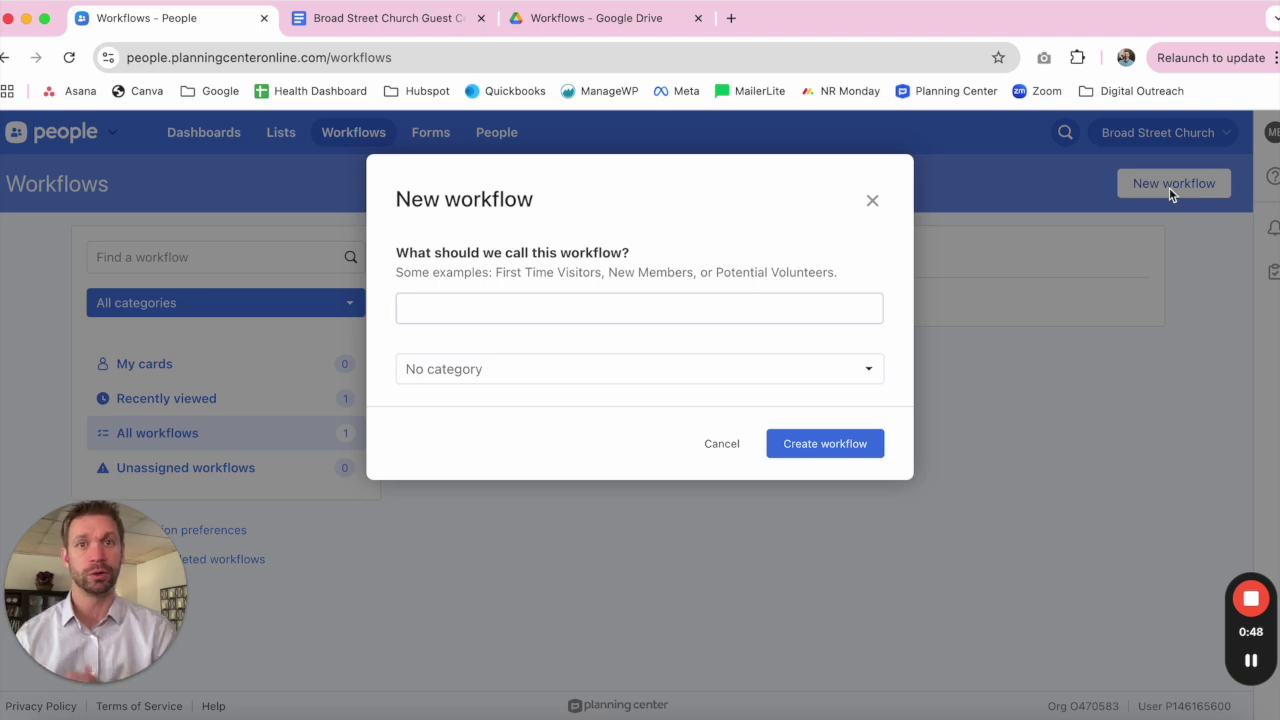
click(757, 305)
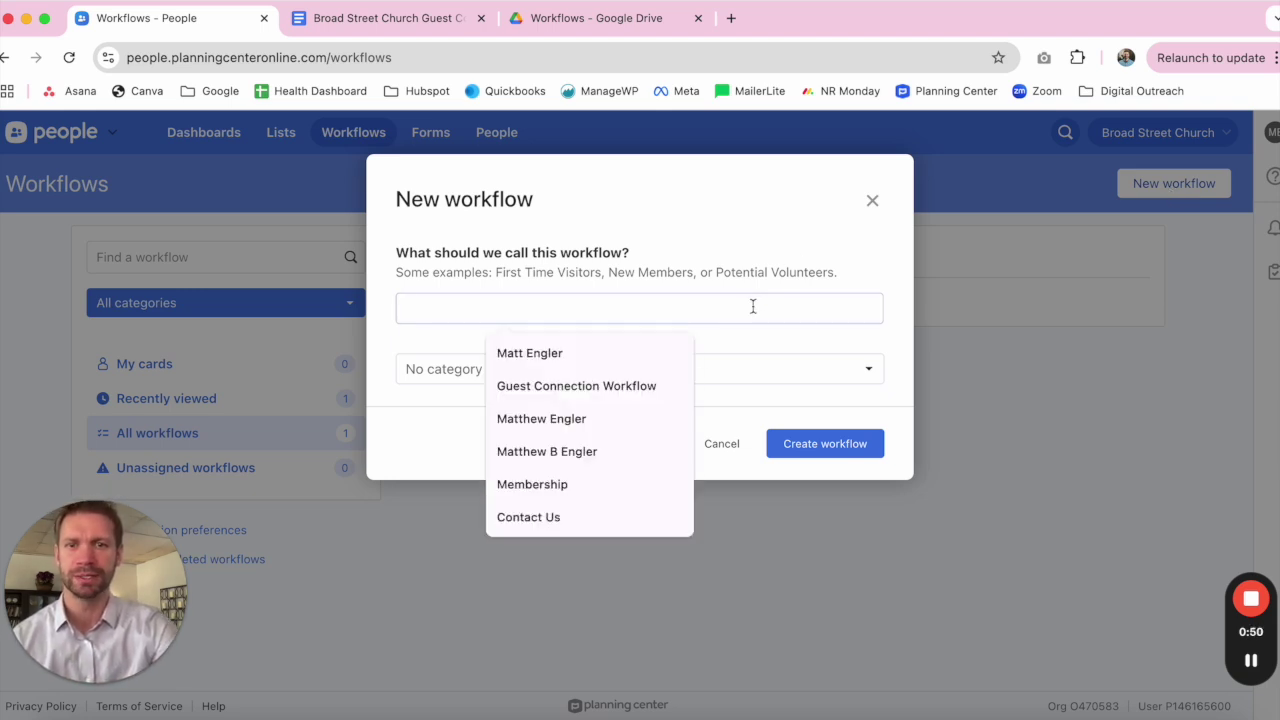
click(655, 386)
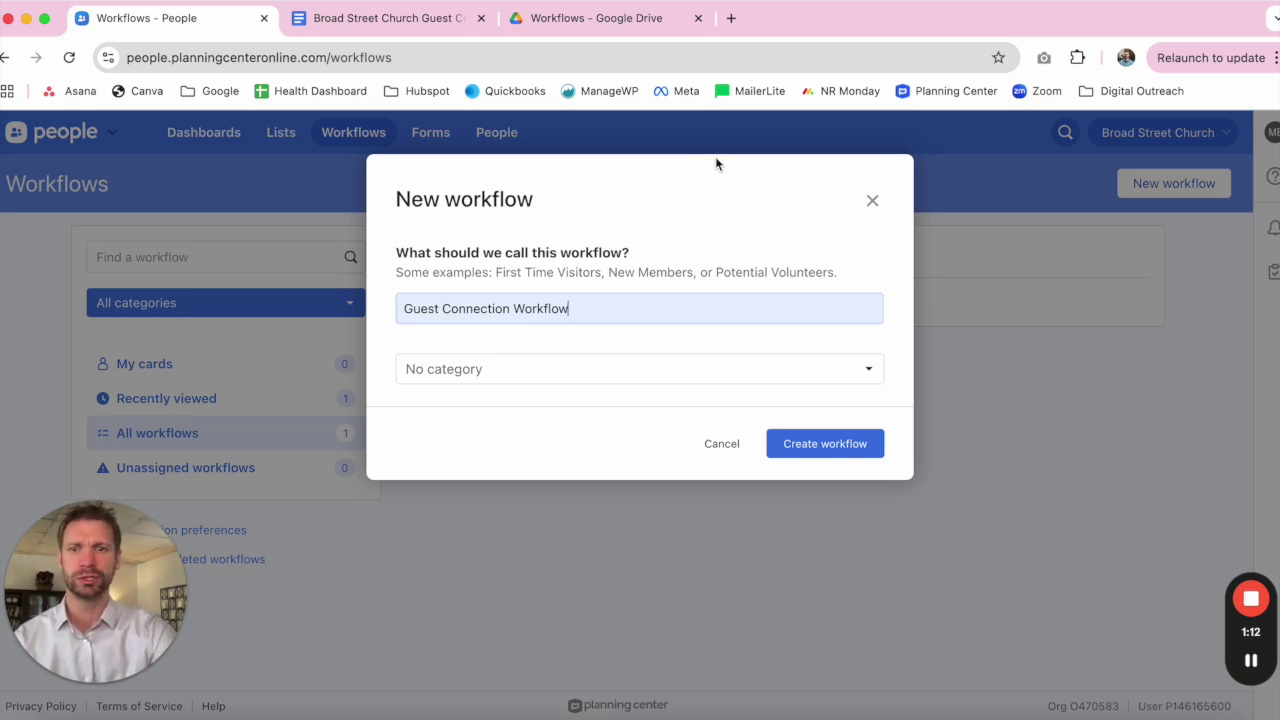
click(546, 370)
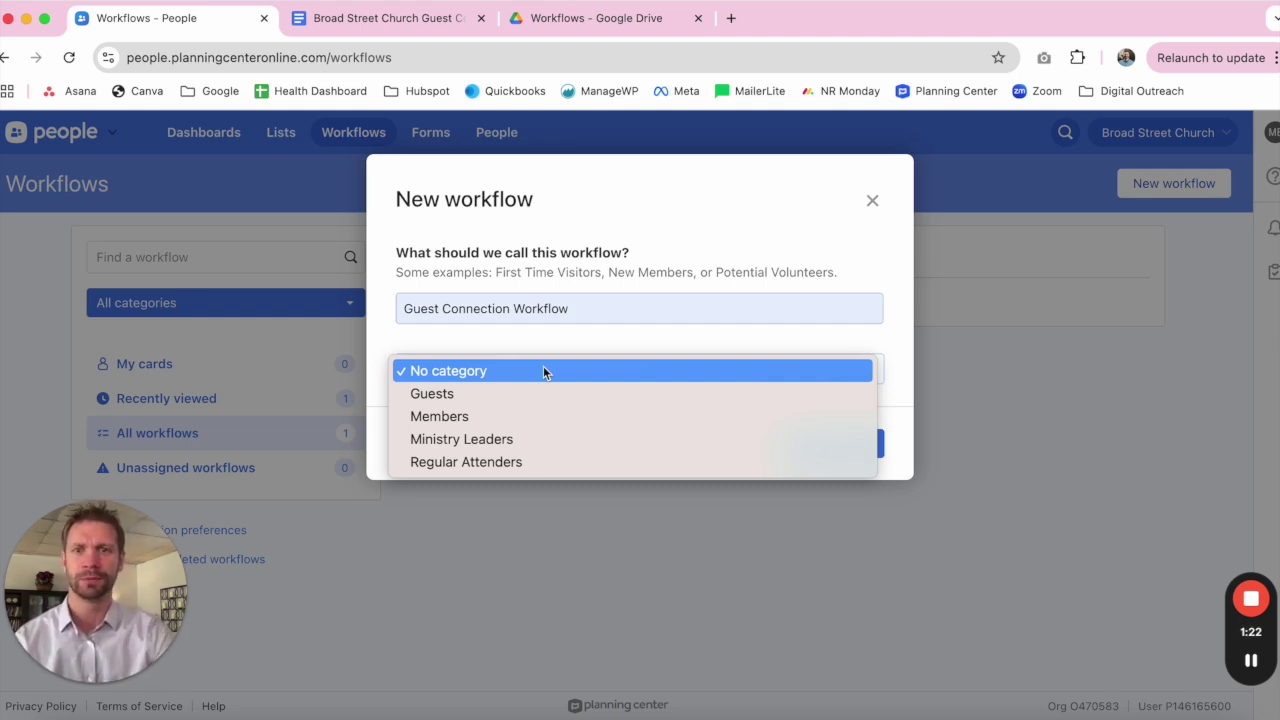
click(510, 393)
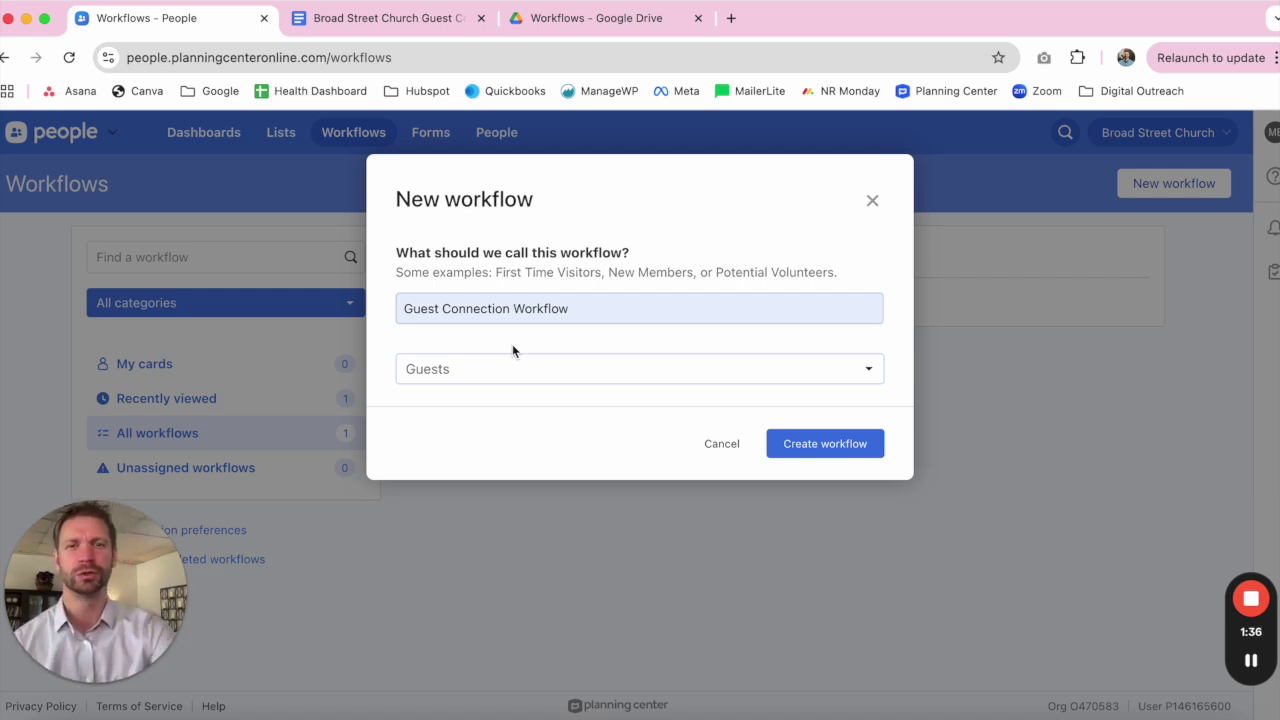
click(820, 448)
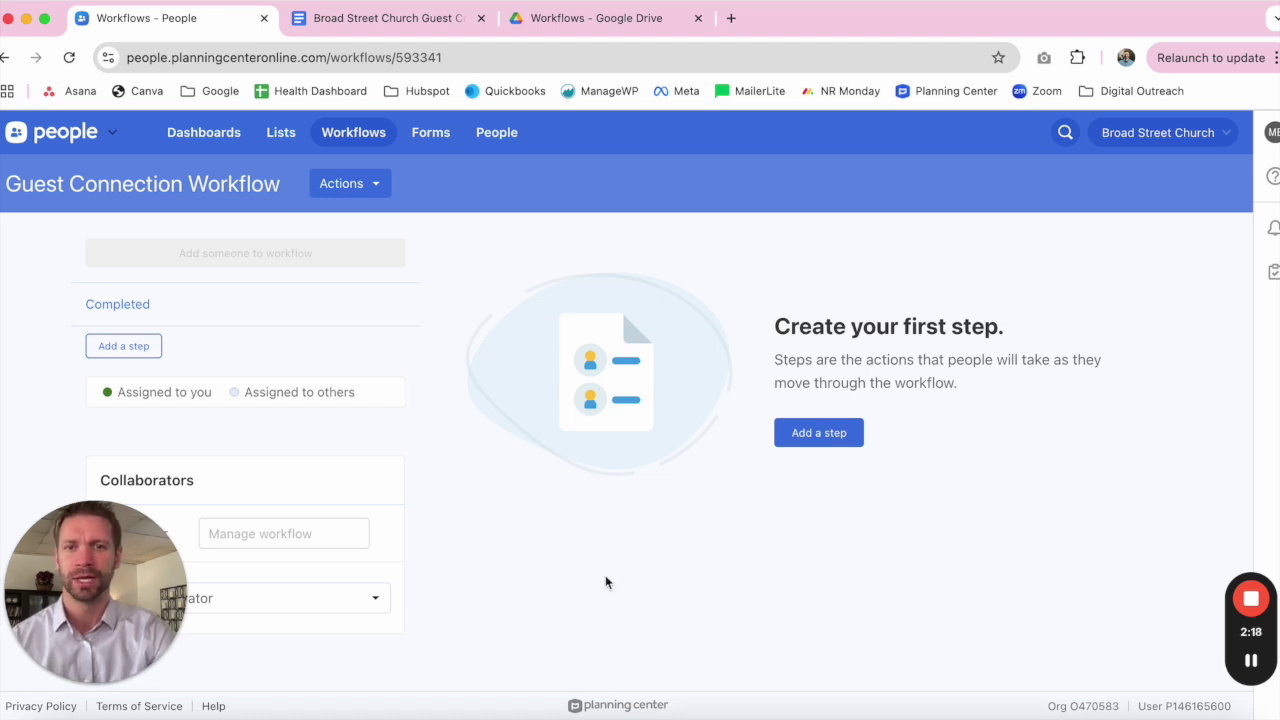
Step: Add the first individual person as a workflow collaborator, finding them by first name
drag(157, 576, 160, 336)
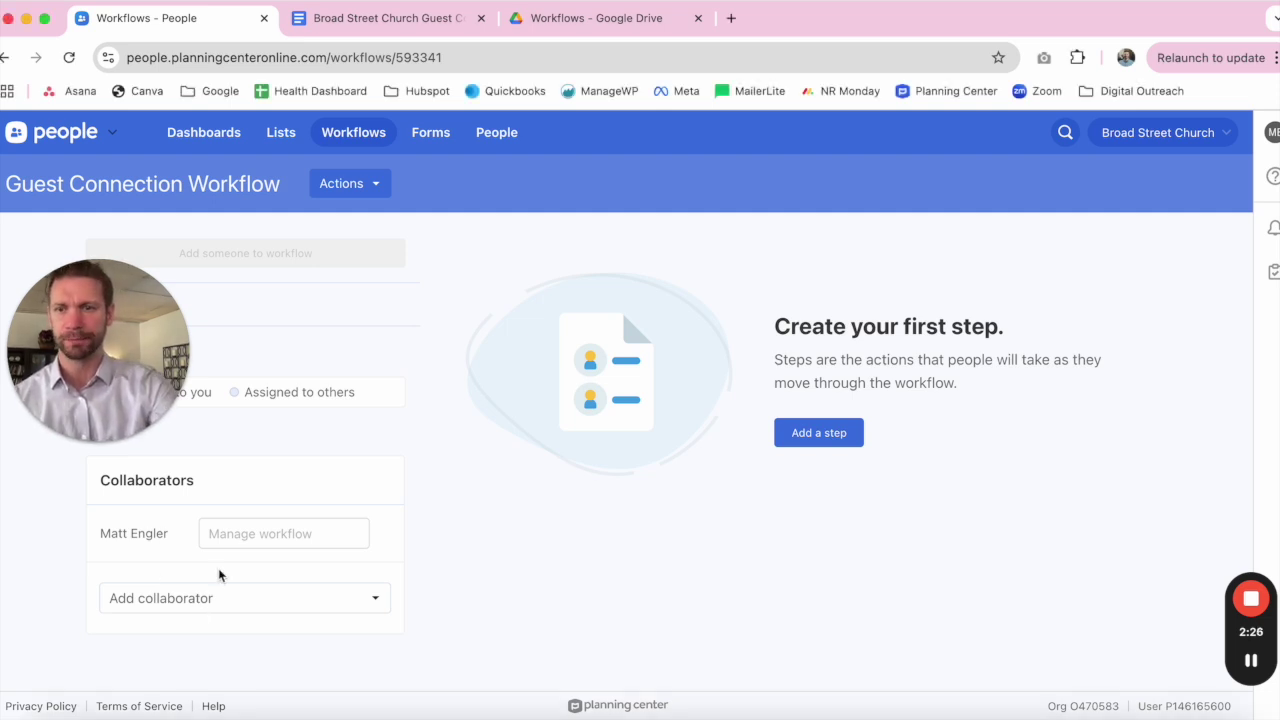
click(212, 597)
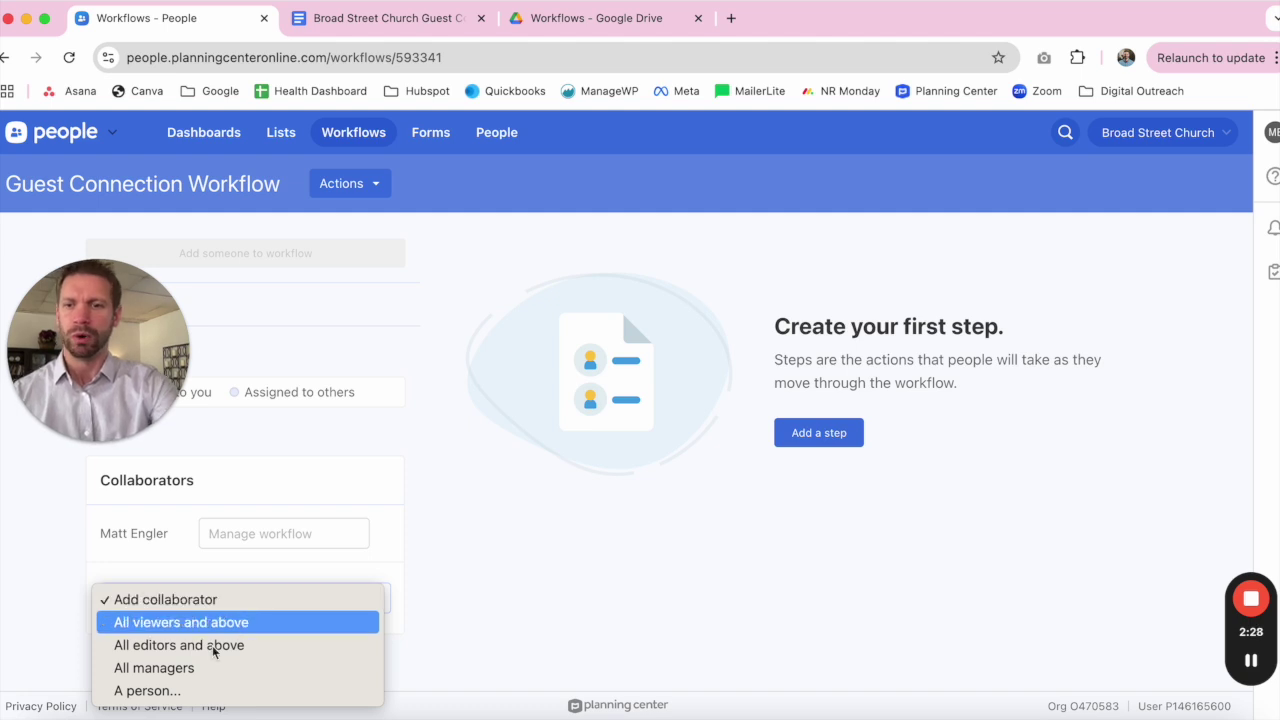
click(194, 690)
text(nick)
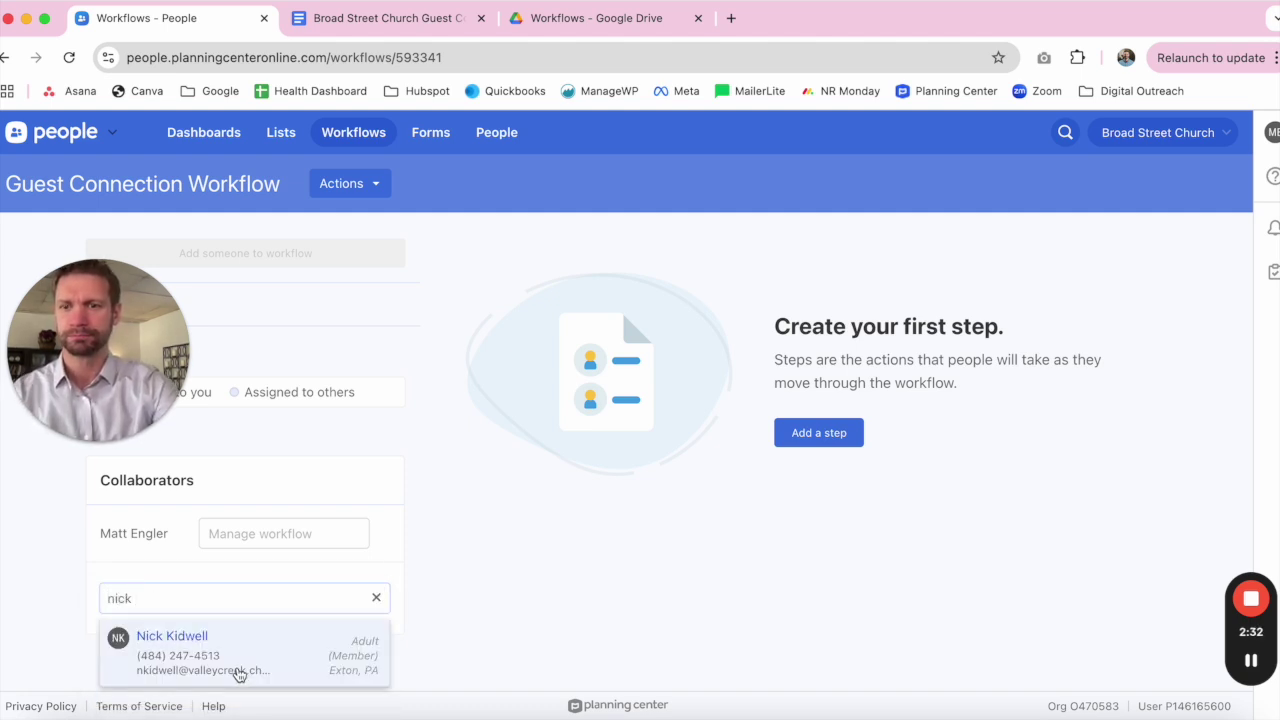
click(240, 672)
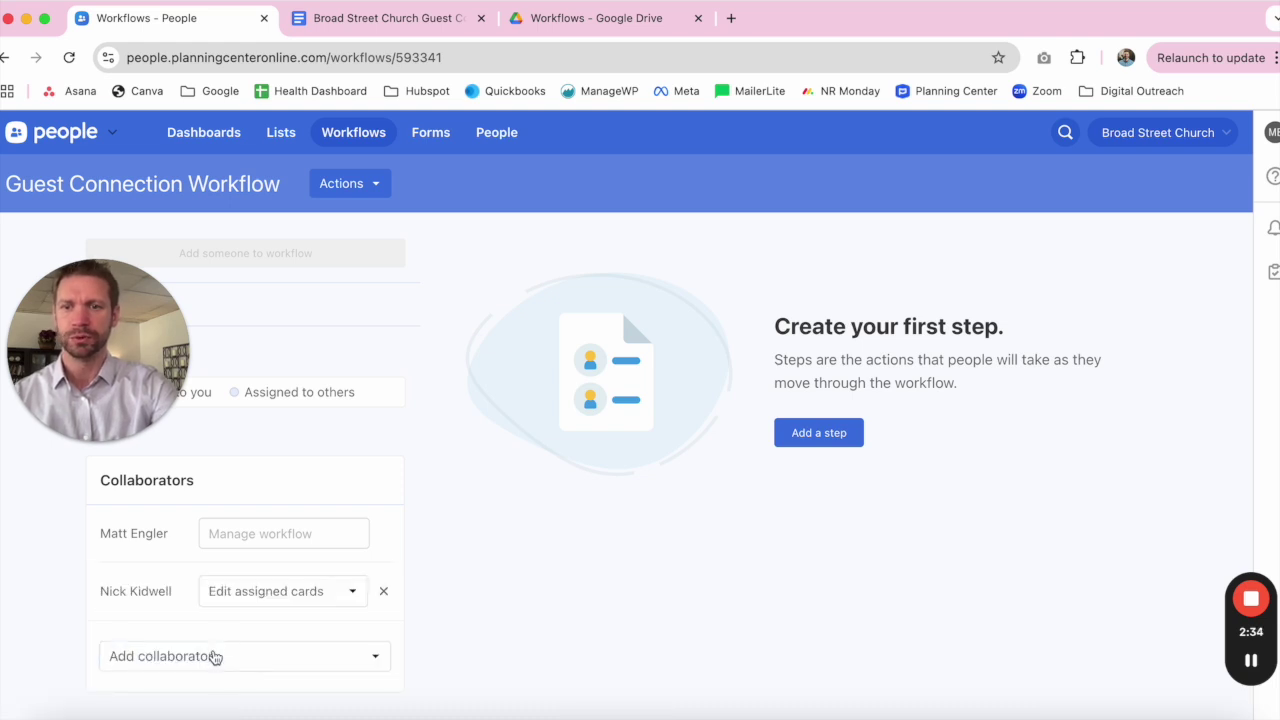
Step: Add a second individual person to the workflow's collaborators by searching their first name
click(213, 655)
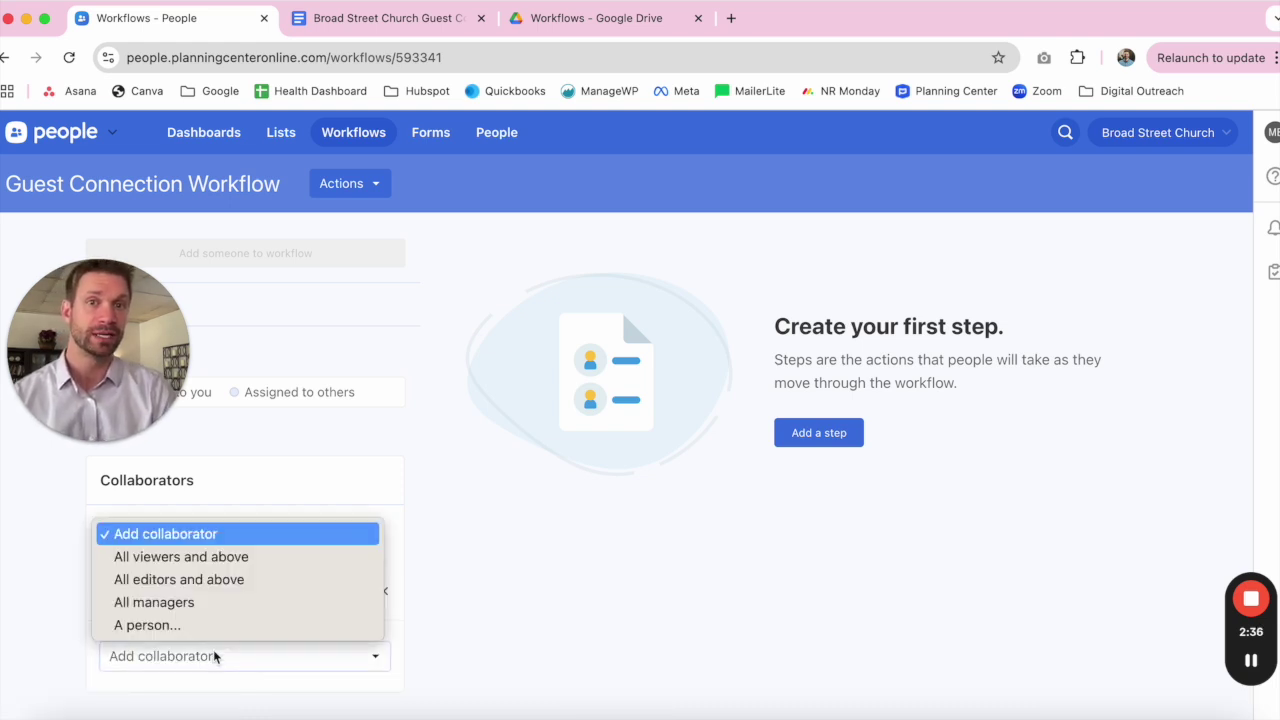
click(199, 627)
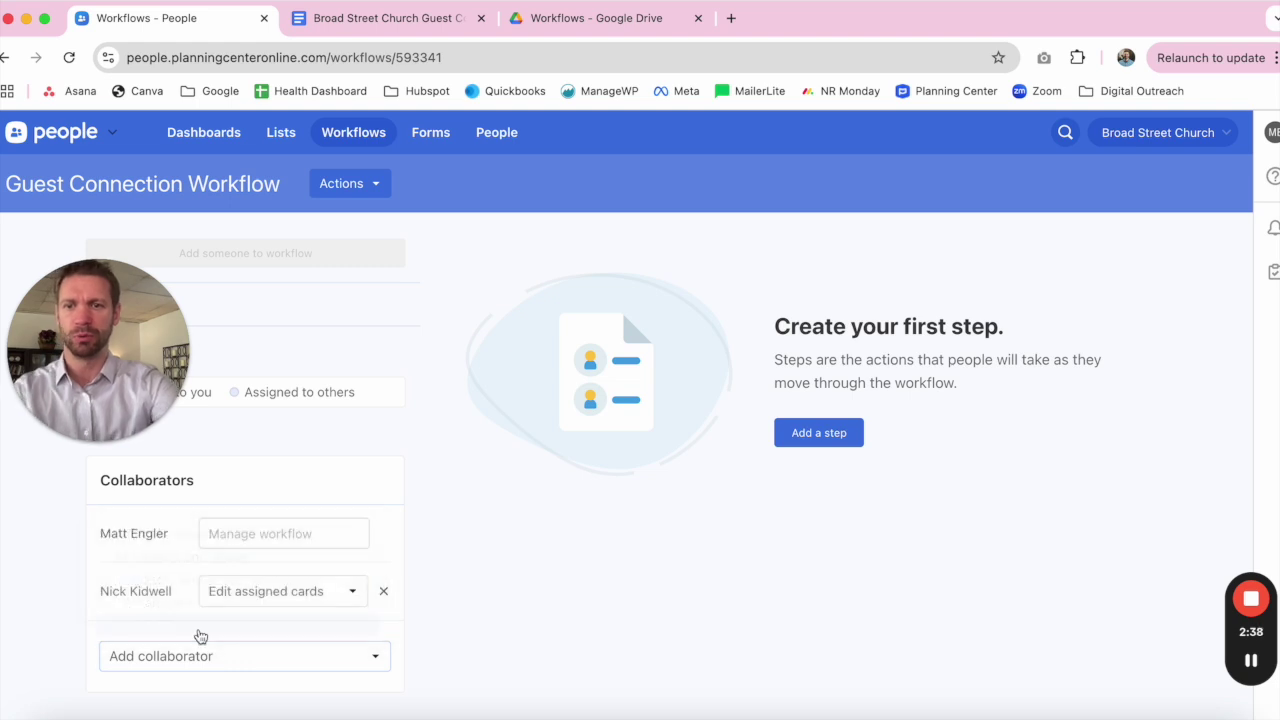
text(luke)
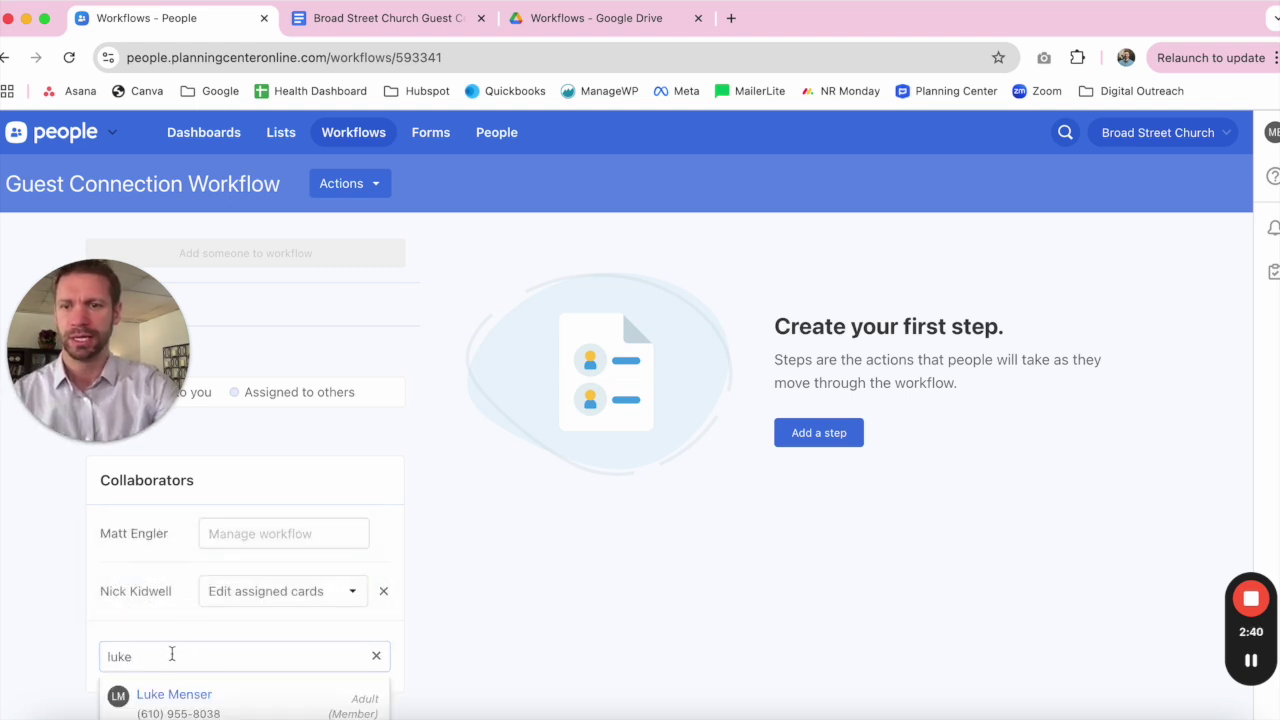
click(172, 694)
Step: Add a third individual person to the workflow's collaborators by searching their first name
scroll(374, 591, down, 2)
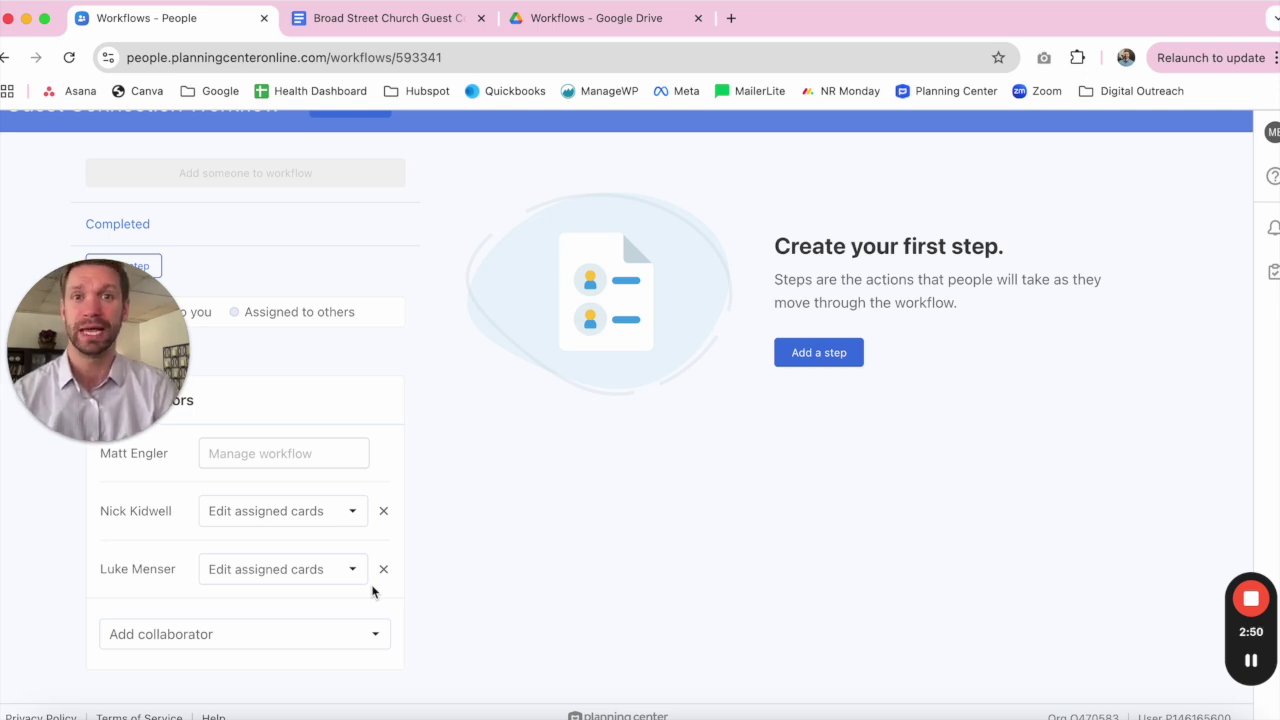
click(283, 636)
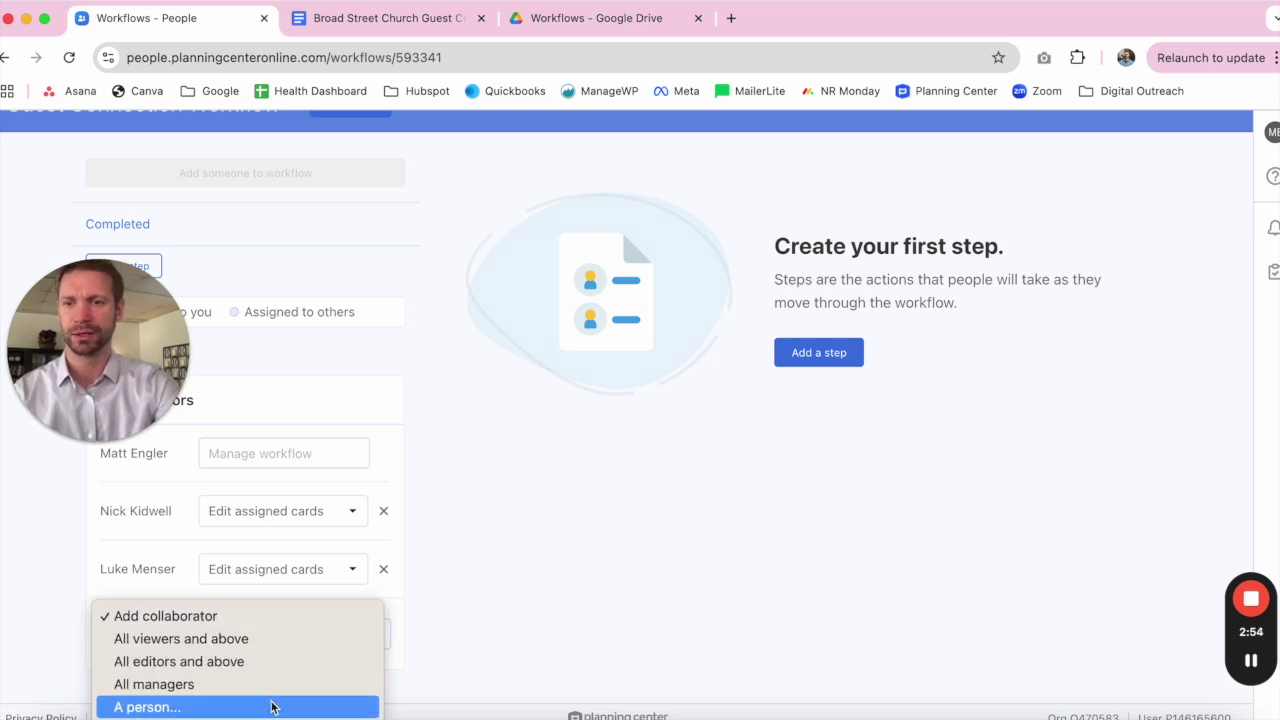
click(272, 703)
text(ashlyn)
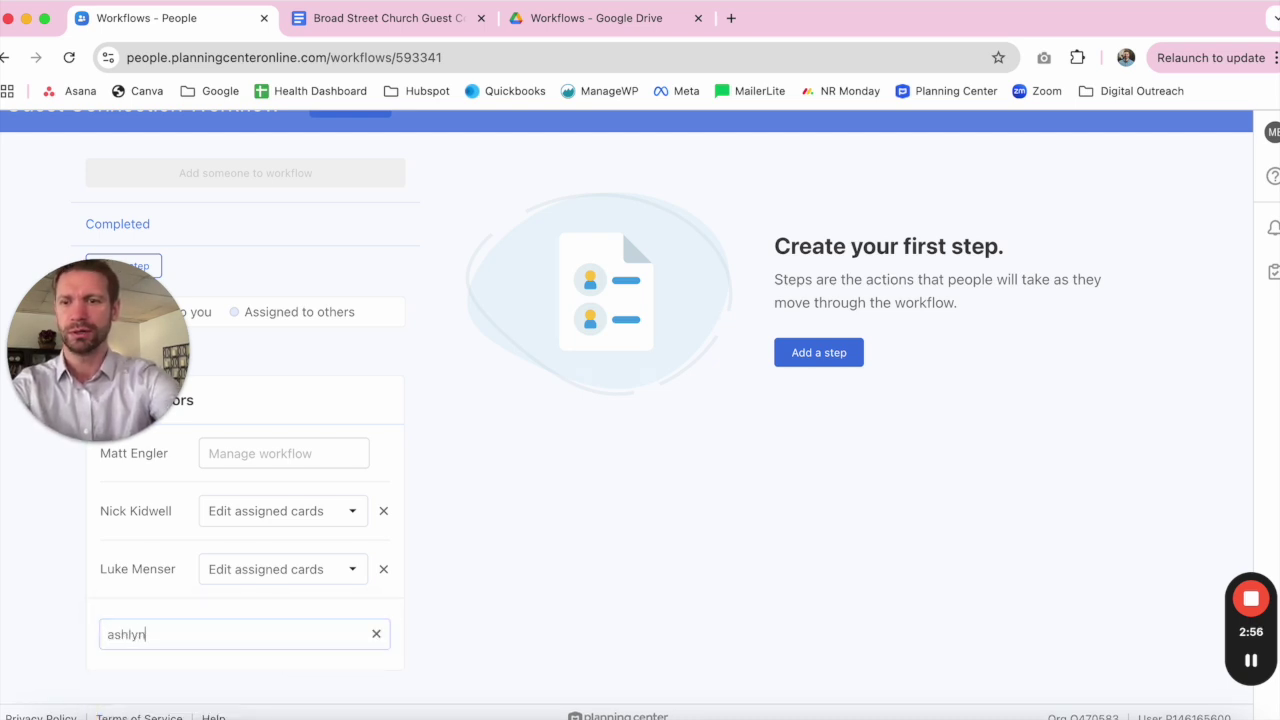
click(228, 684)
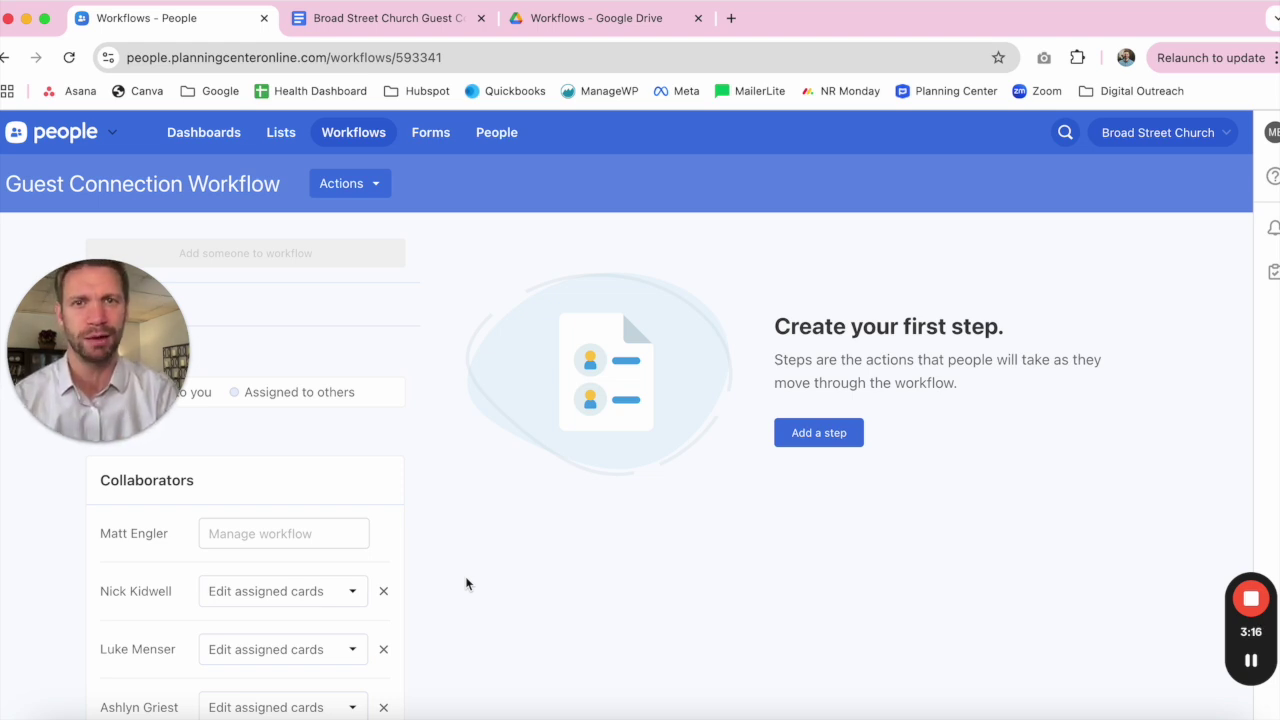
drag(124, 346, 131, 595)
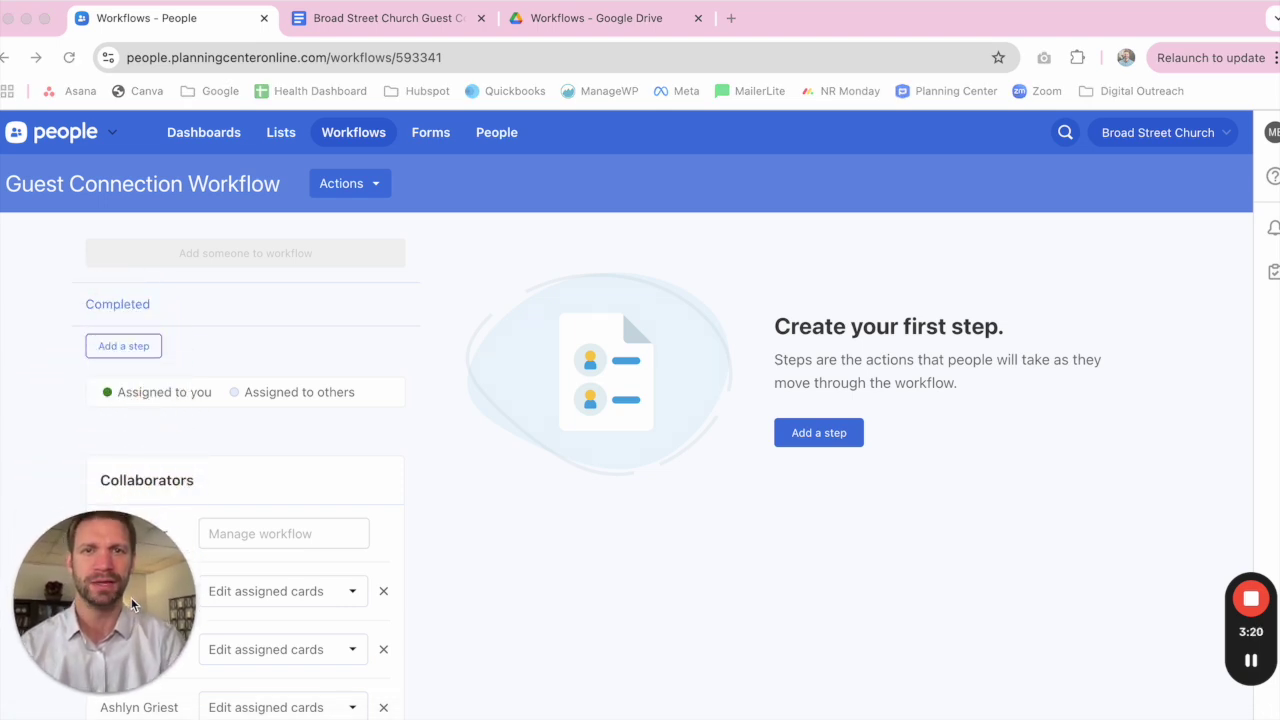
Step: Start the first workflow step, naming it "Text Message from Senior Pastor" with the title copied from the Google Docs guest connections document
click(403, 27)
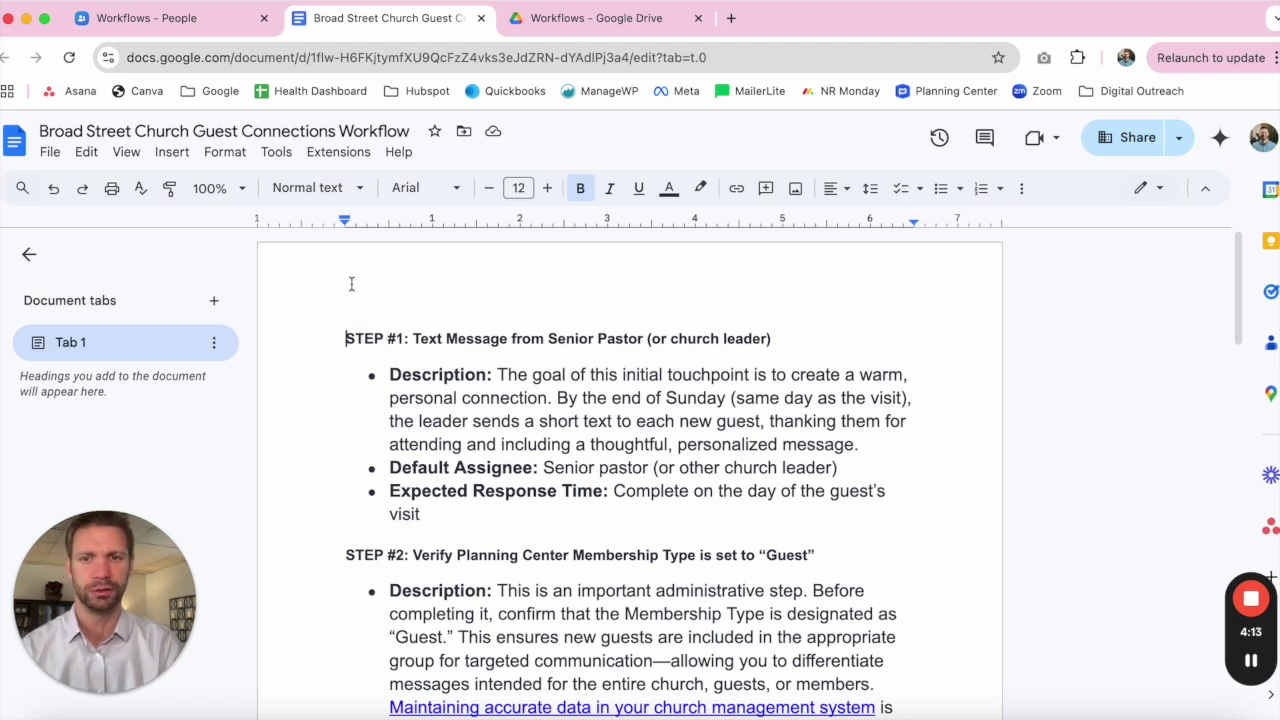
drag(645, 338, 416, 342)
key(ctrl+c)
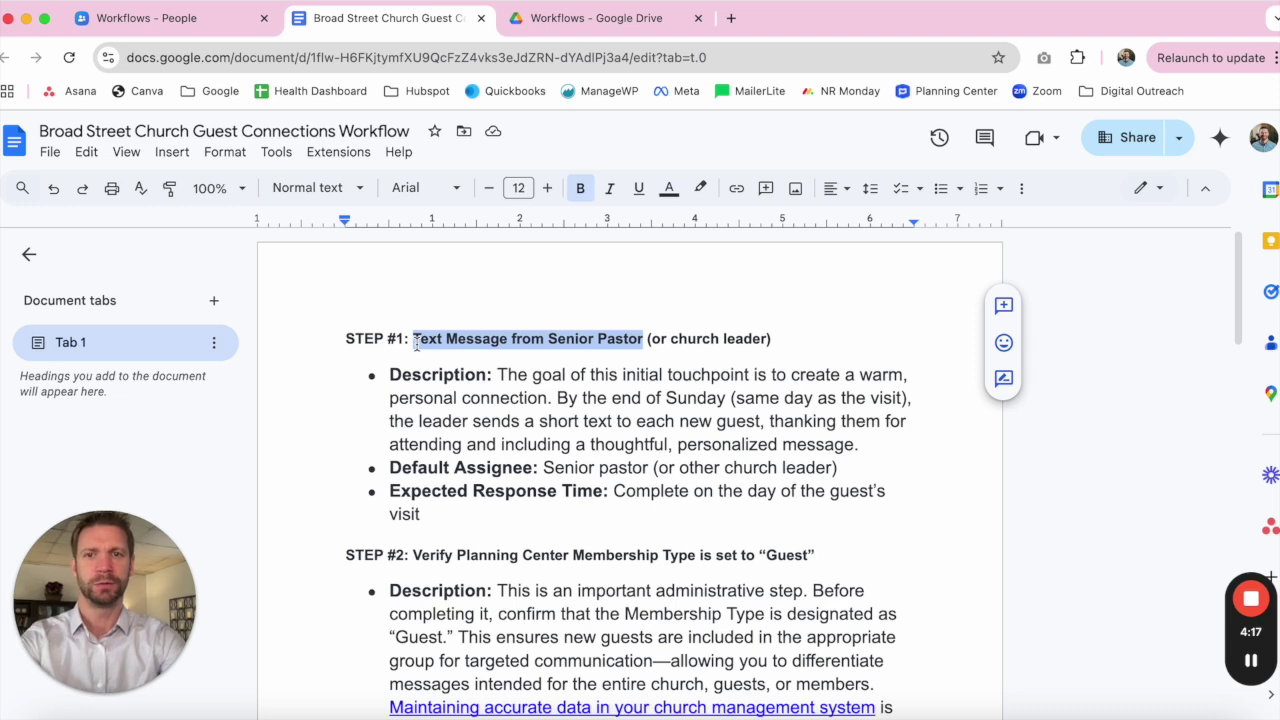
key(ctrl+shift+Tab)
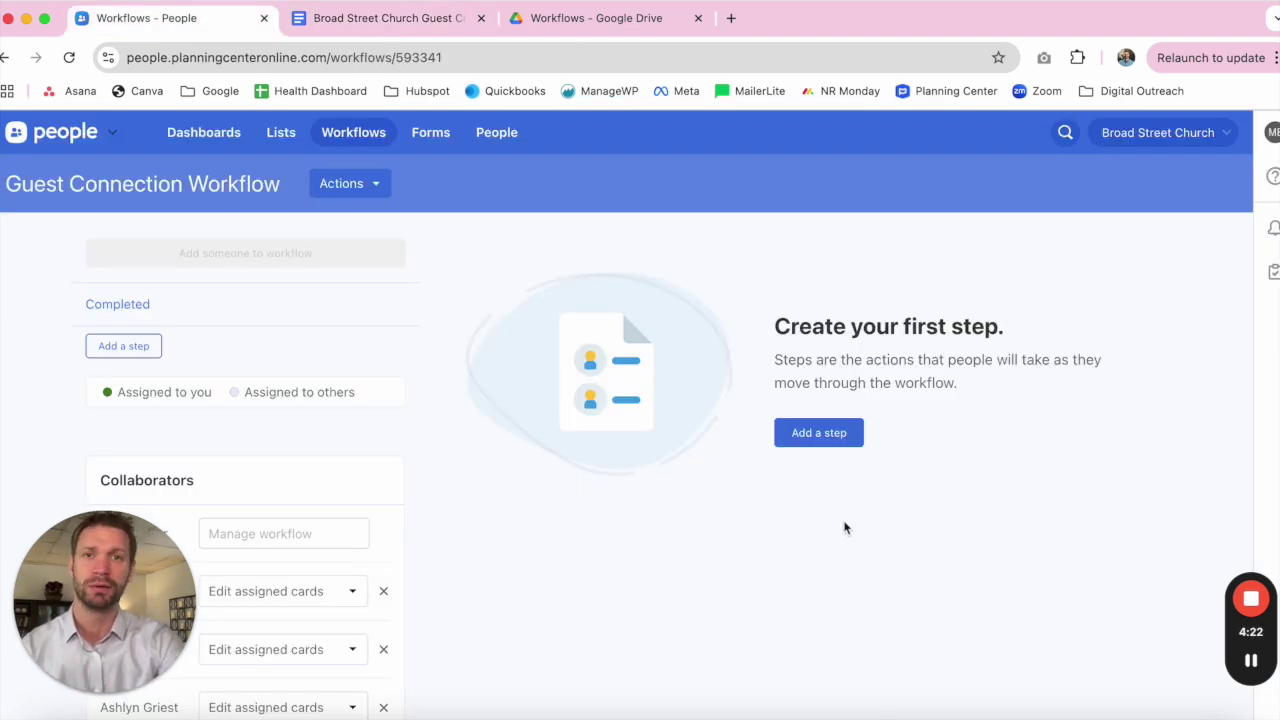
click(834, 438)
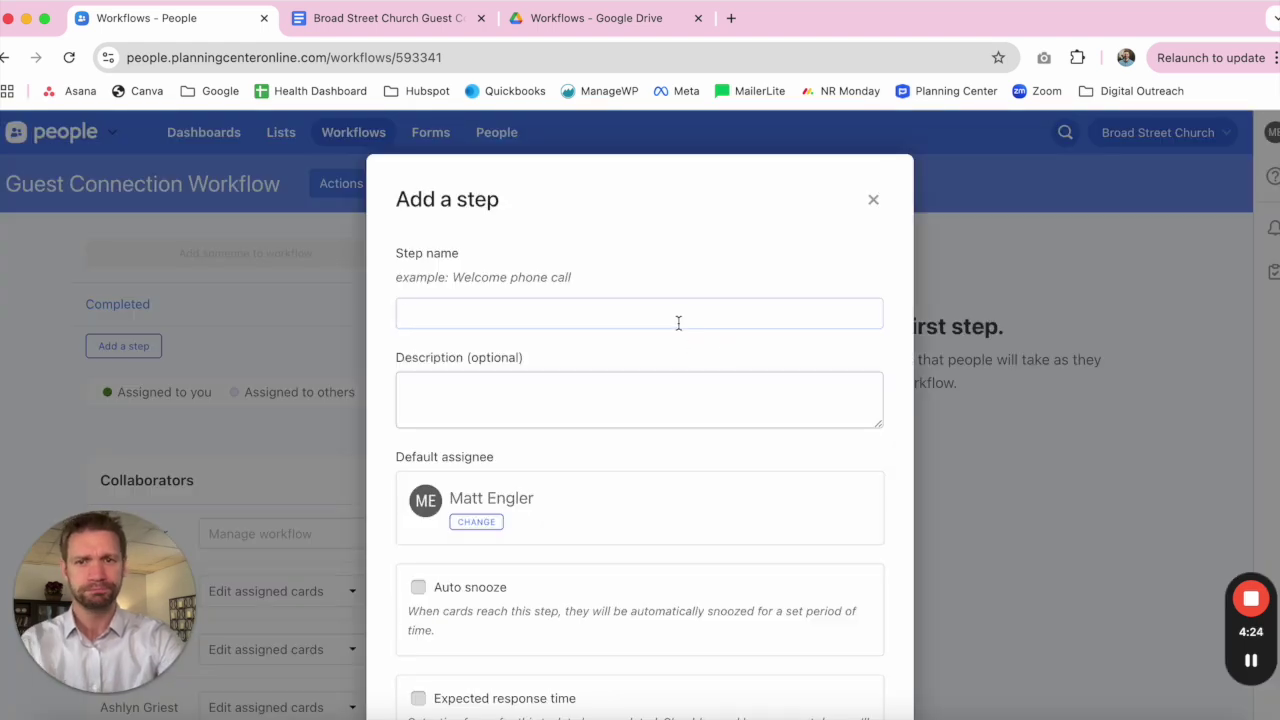
click(678, 323)
key(ctrl+v)
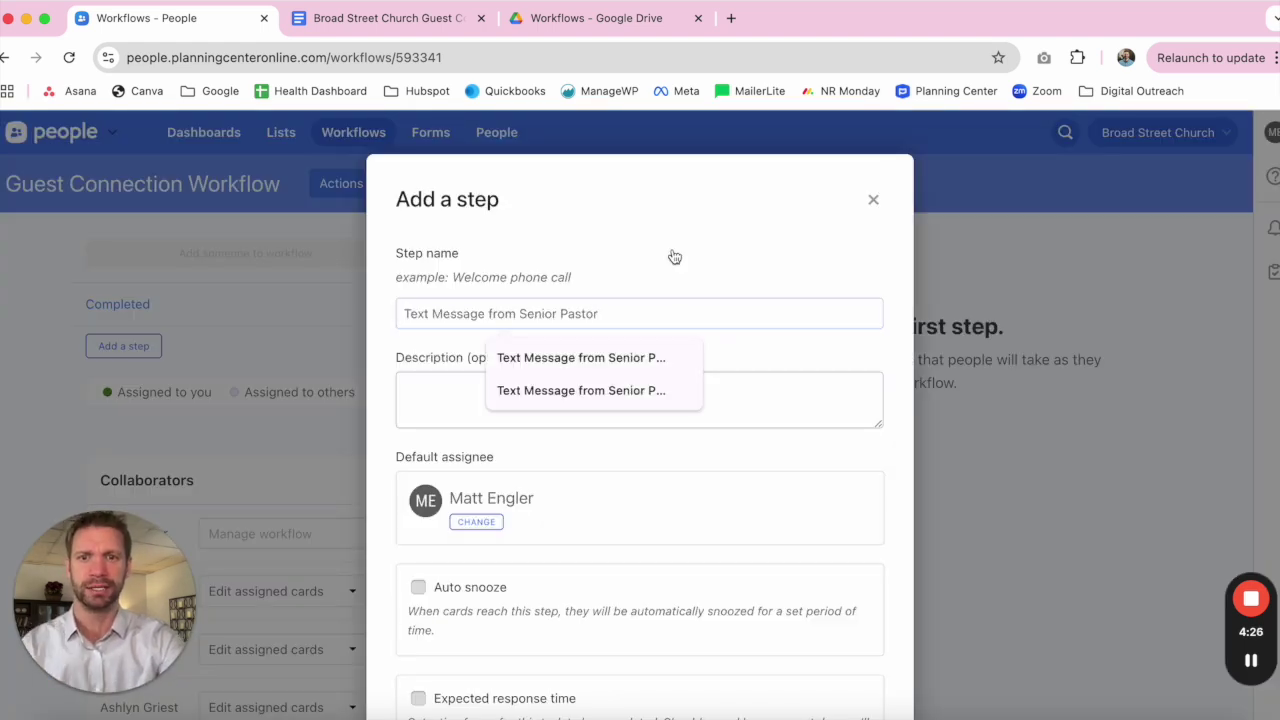
key(Escape)
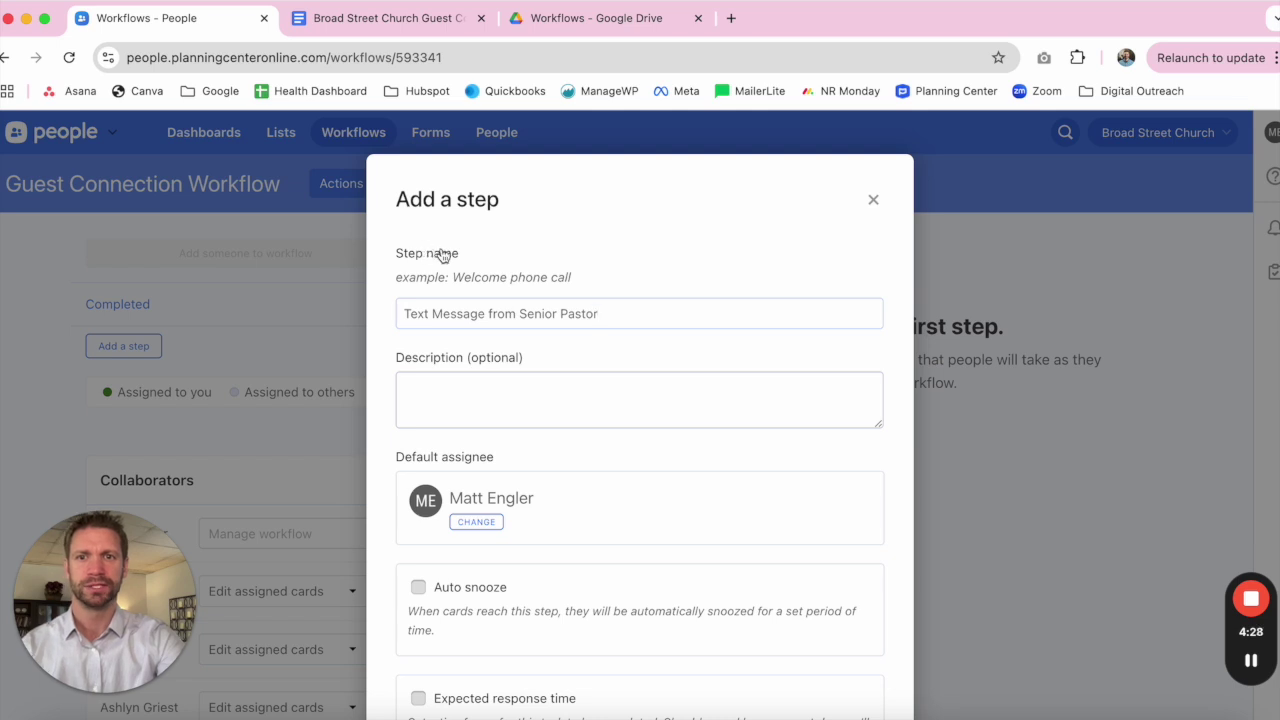
Step: Copy the full Step #1 description text from the Google Docs document into the new workflow step's description
key(ctrl+Tab)
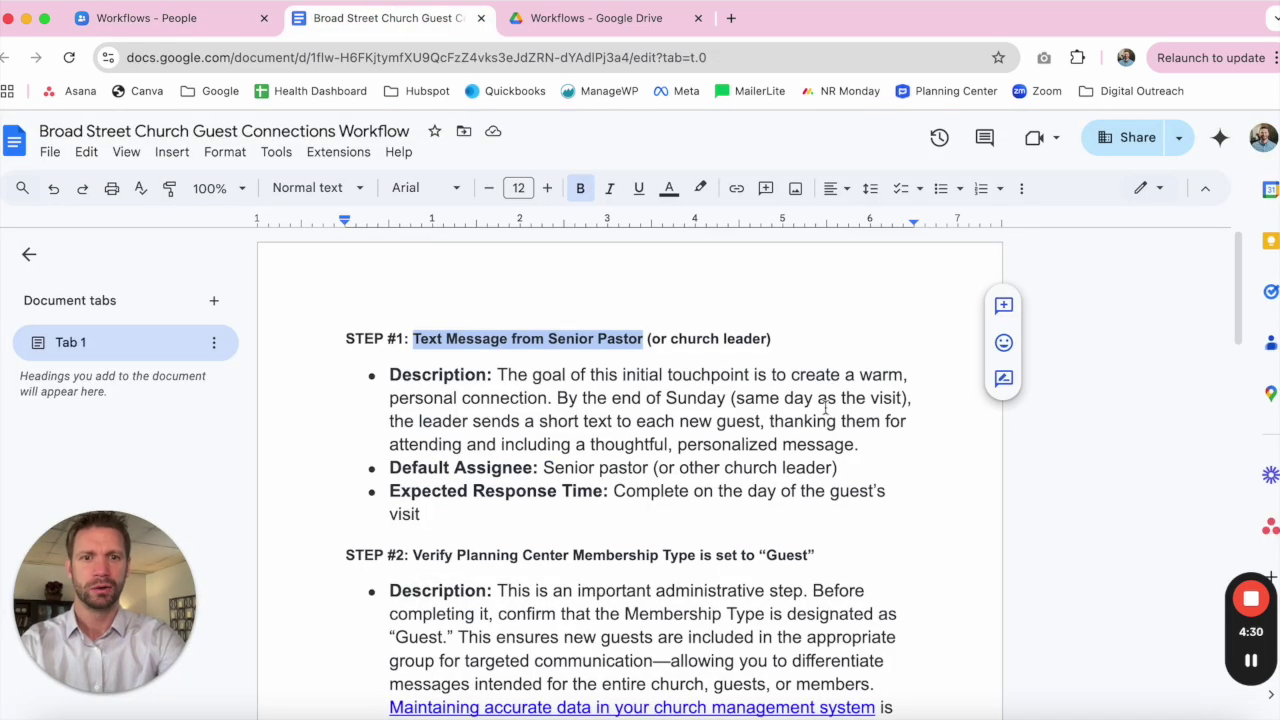
drag(859, 444, 500, 376)
key(ctrl+shift+Tab)
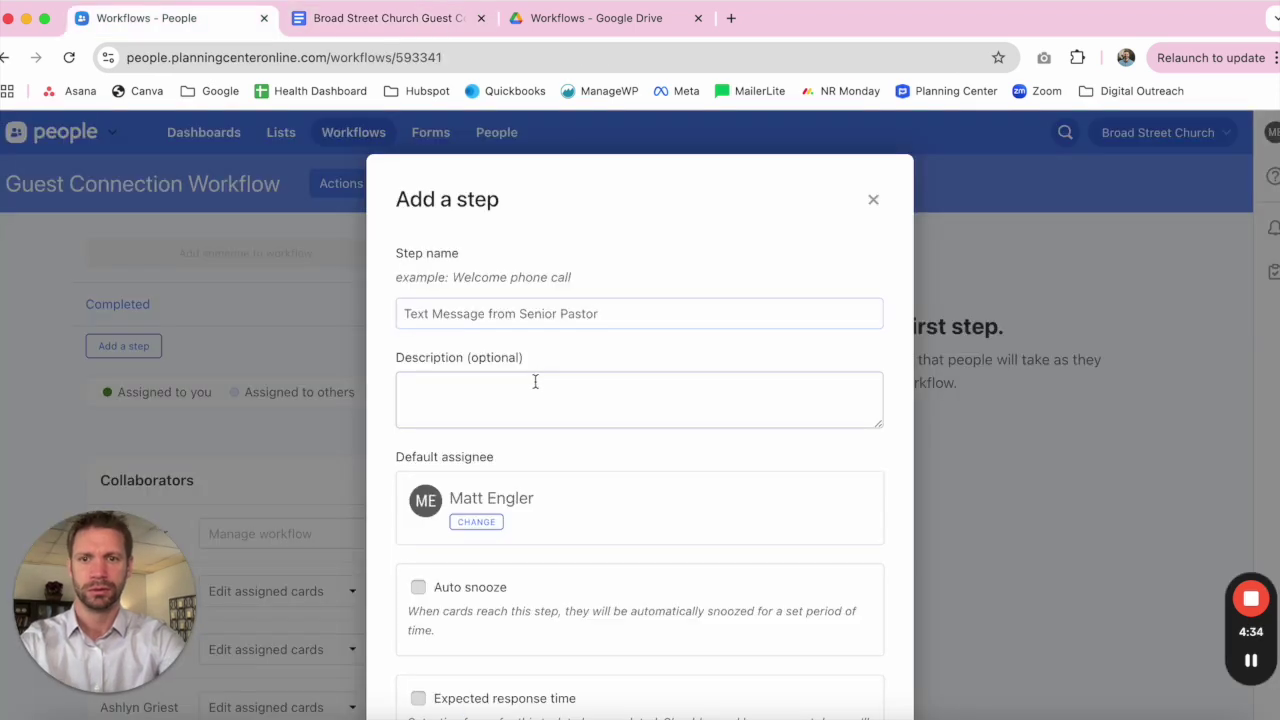
key(ctrl+v)
Step: Change the step's default assignee to the first collaborator added, searching by first name
scroll(564, 472, down, 1)
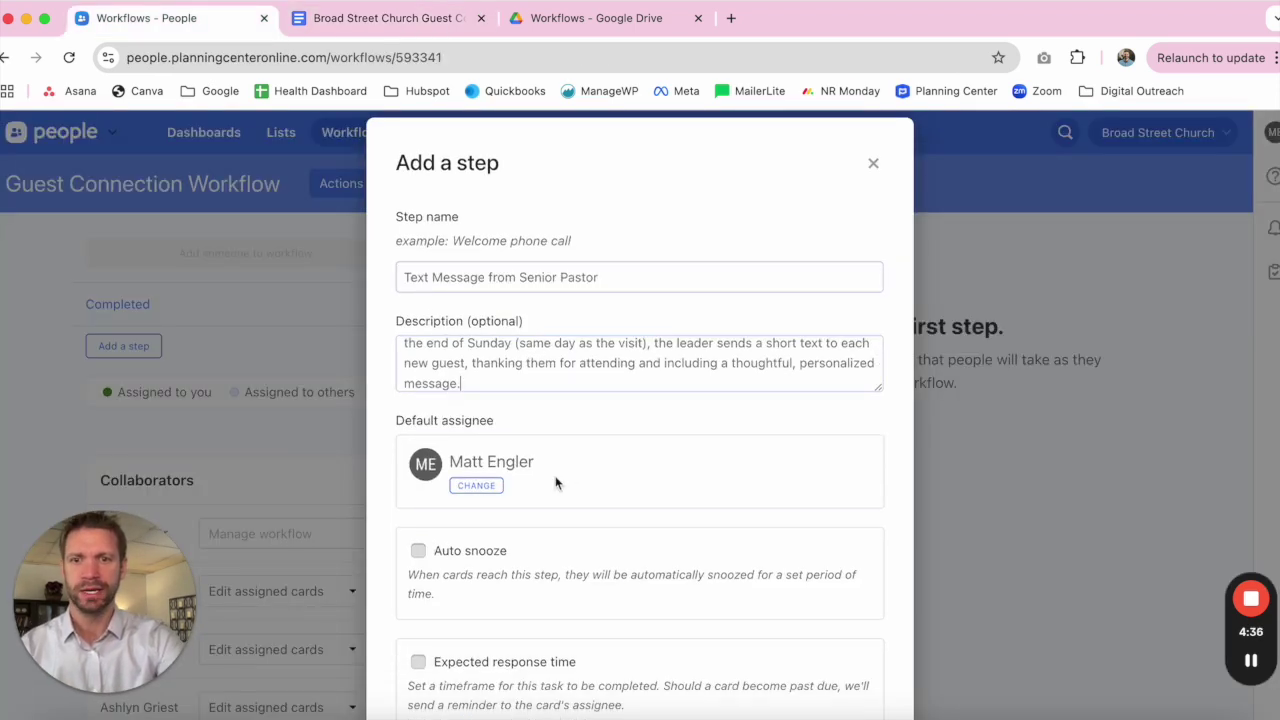
click(500, 485)
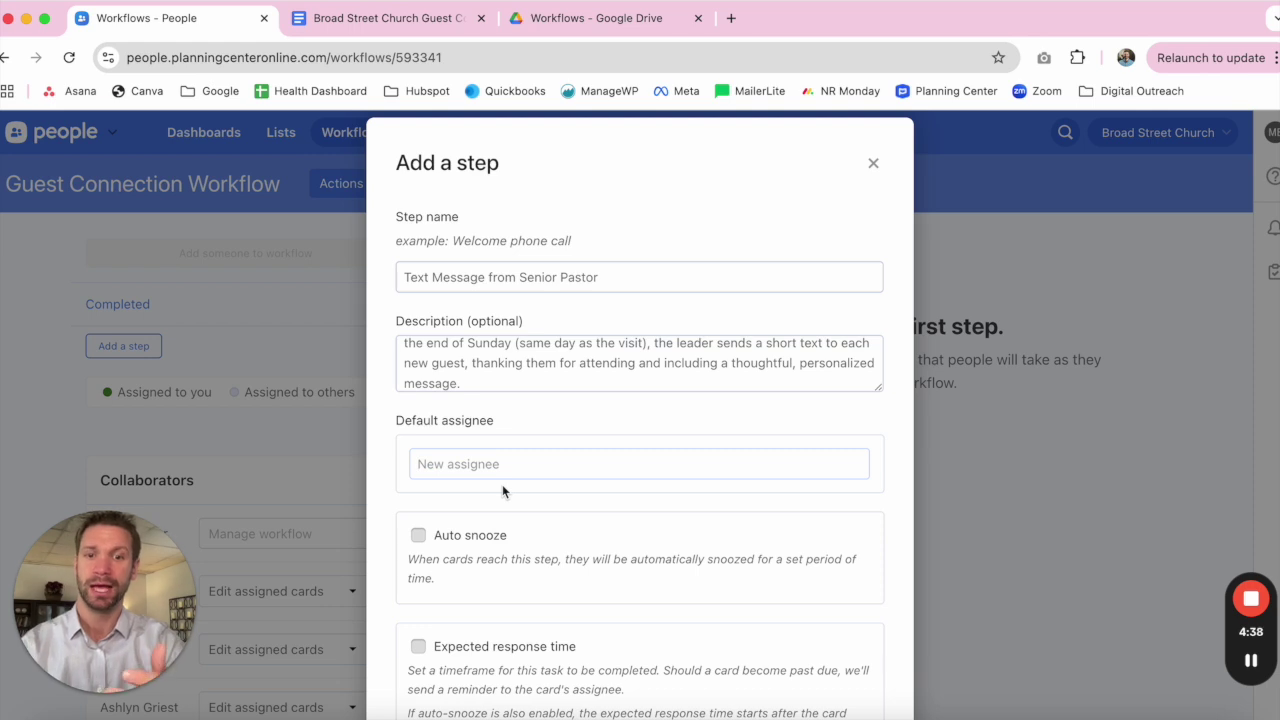
text(nick)
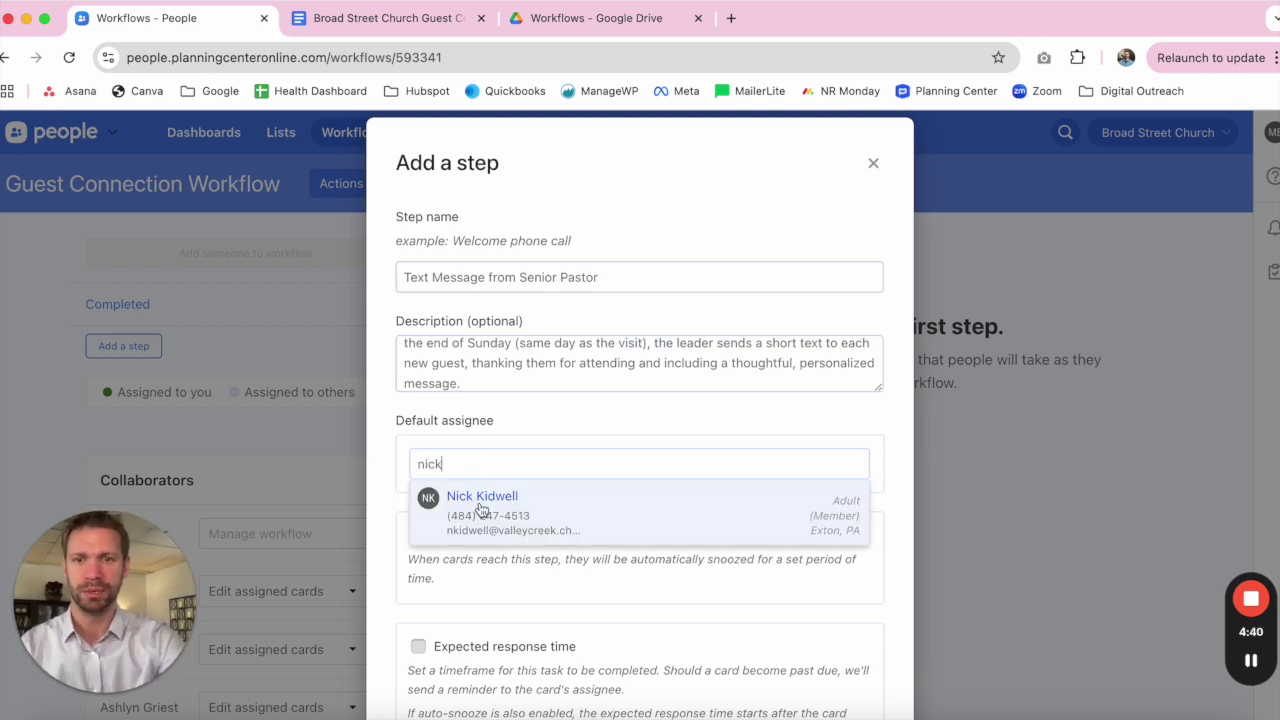
click(480, 505)
Step: Enable the expected response time for the new step and check the Step #1 timeframe in the Google Docs outline
scroll(594, 409, down, 3)
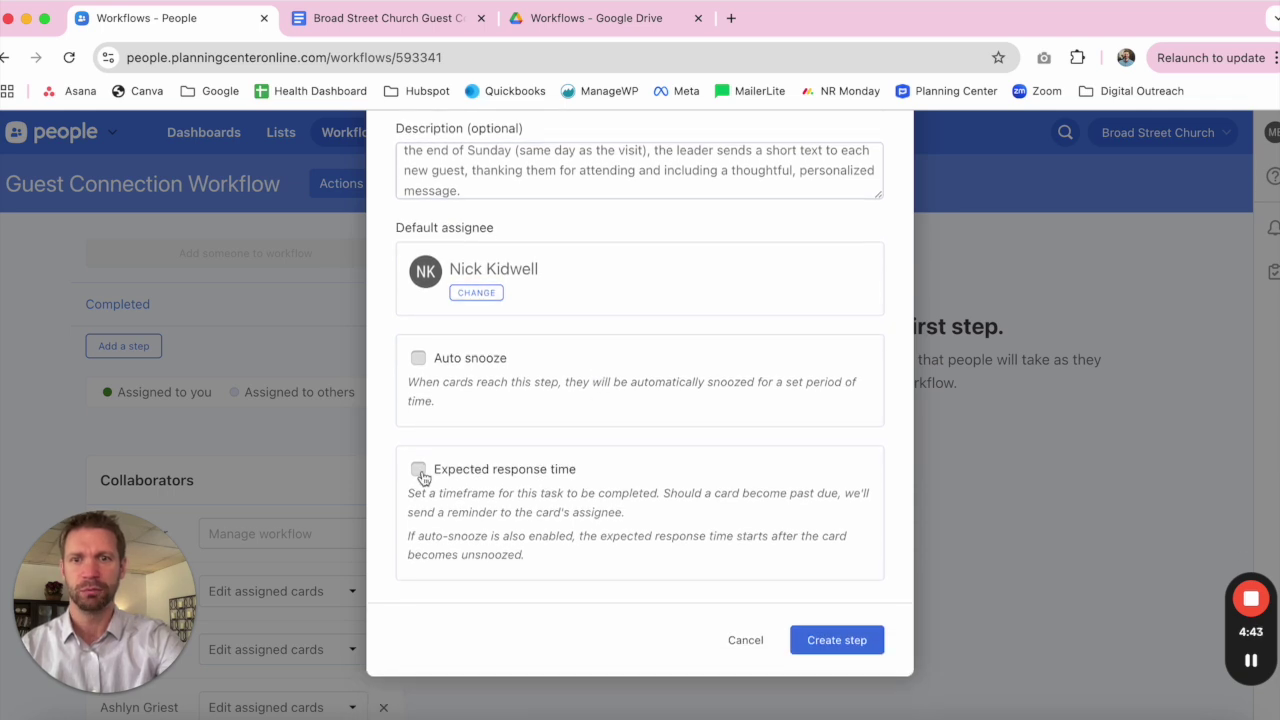
click(418, 470)
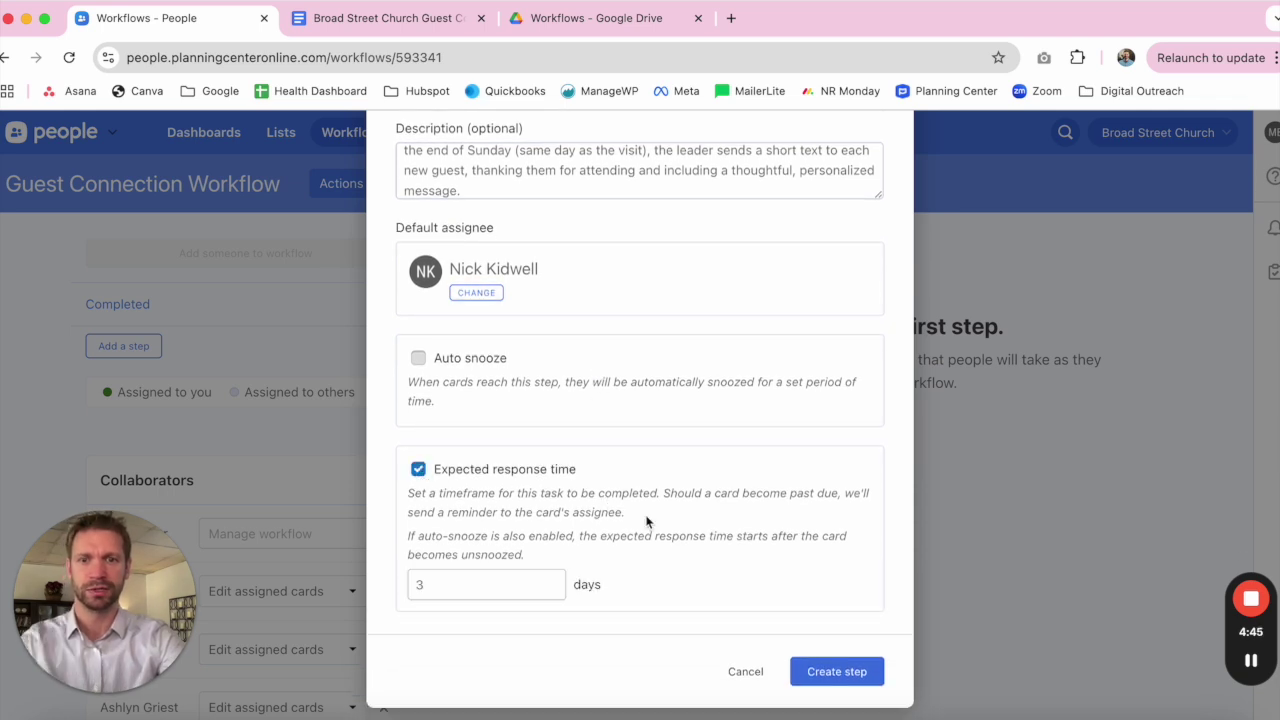
key(ctrl+Tab)
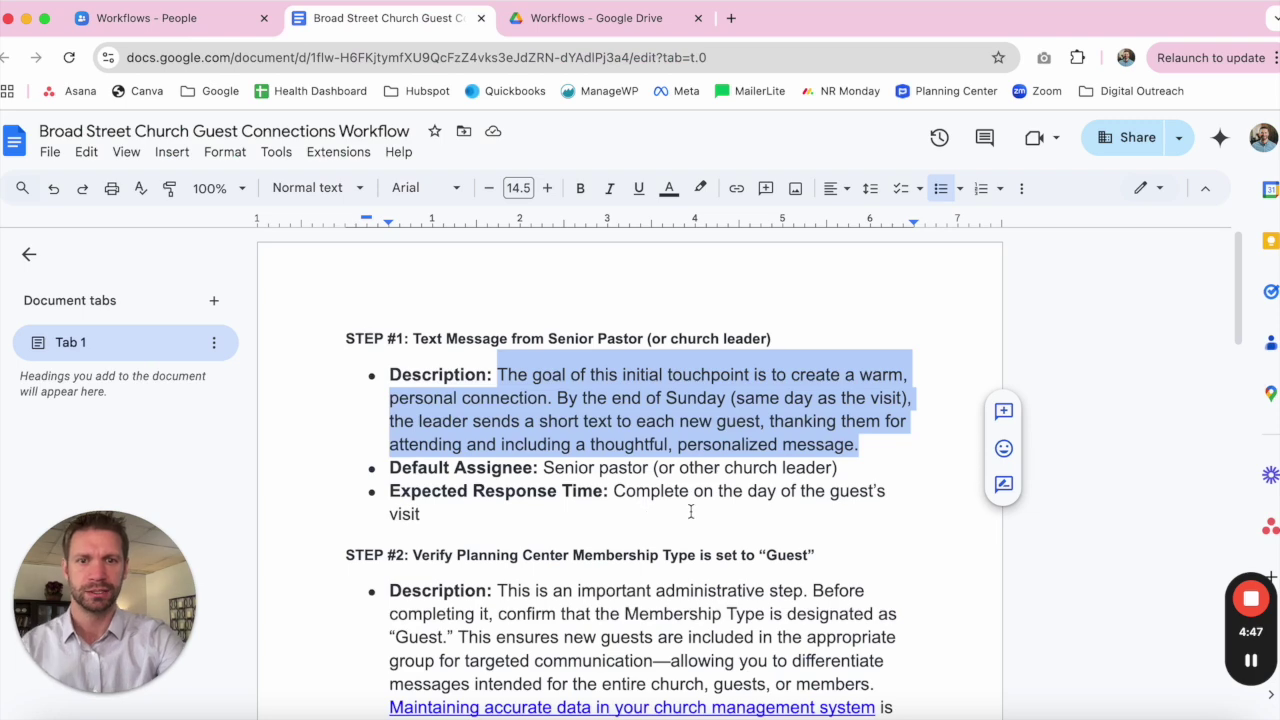
drag(645, 514, 613, 491)
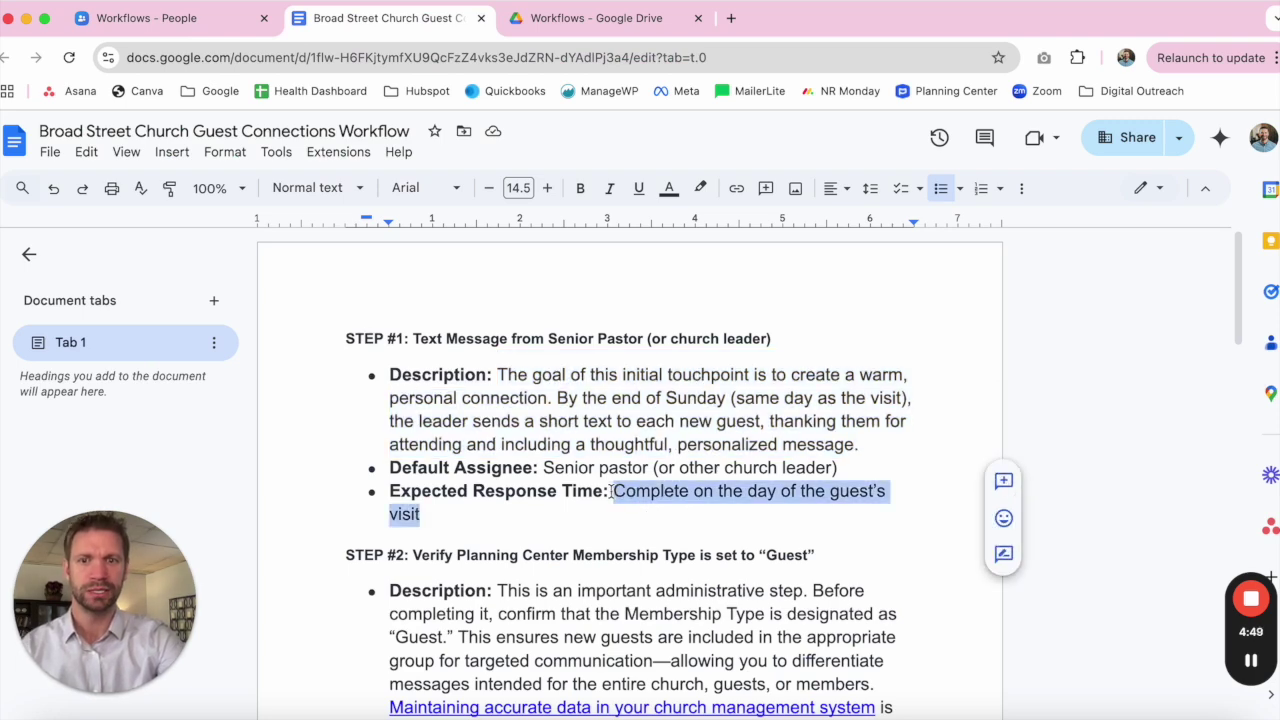
key(ctrl+shift+Tab)
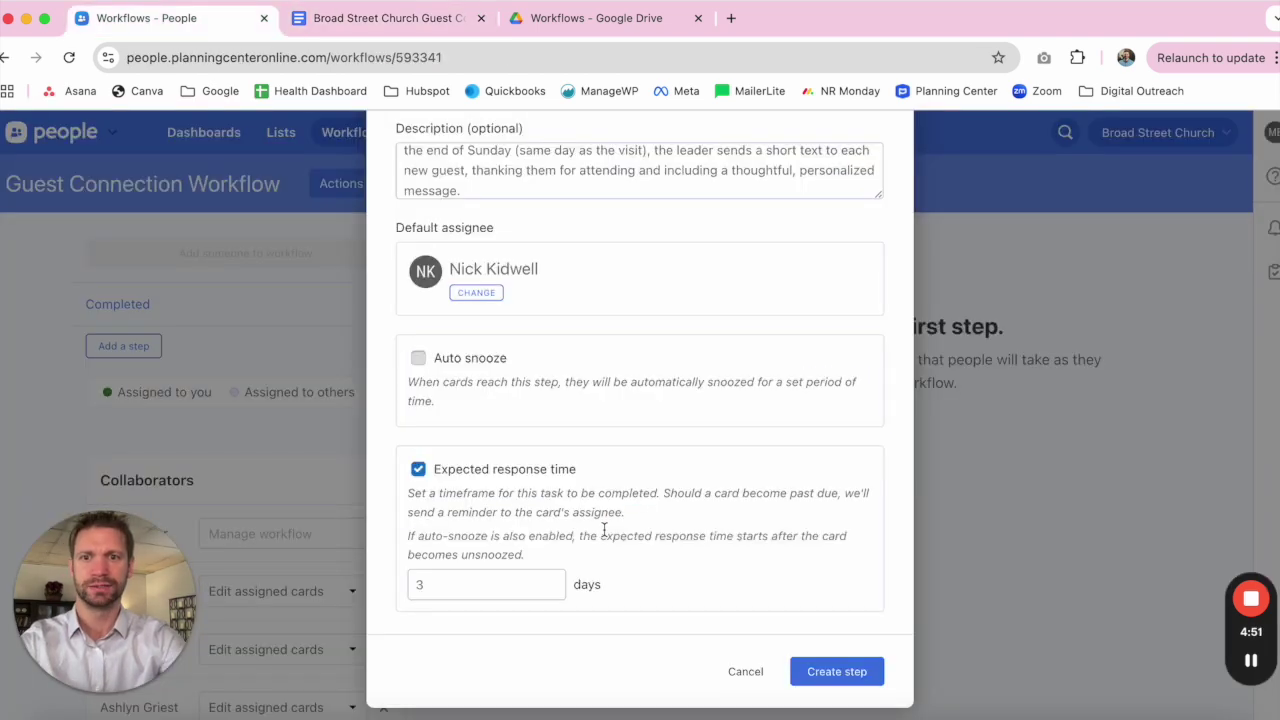
Step: Try to create the step with an expected response time of 0 days
drag(476, 581, 397, 586)
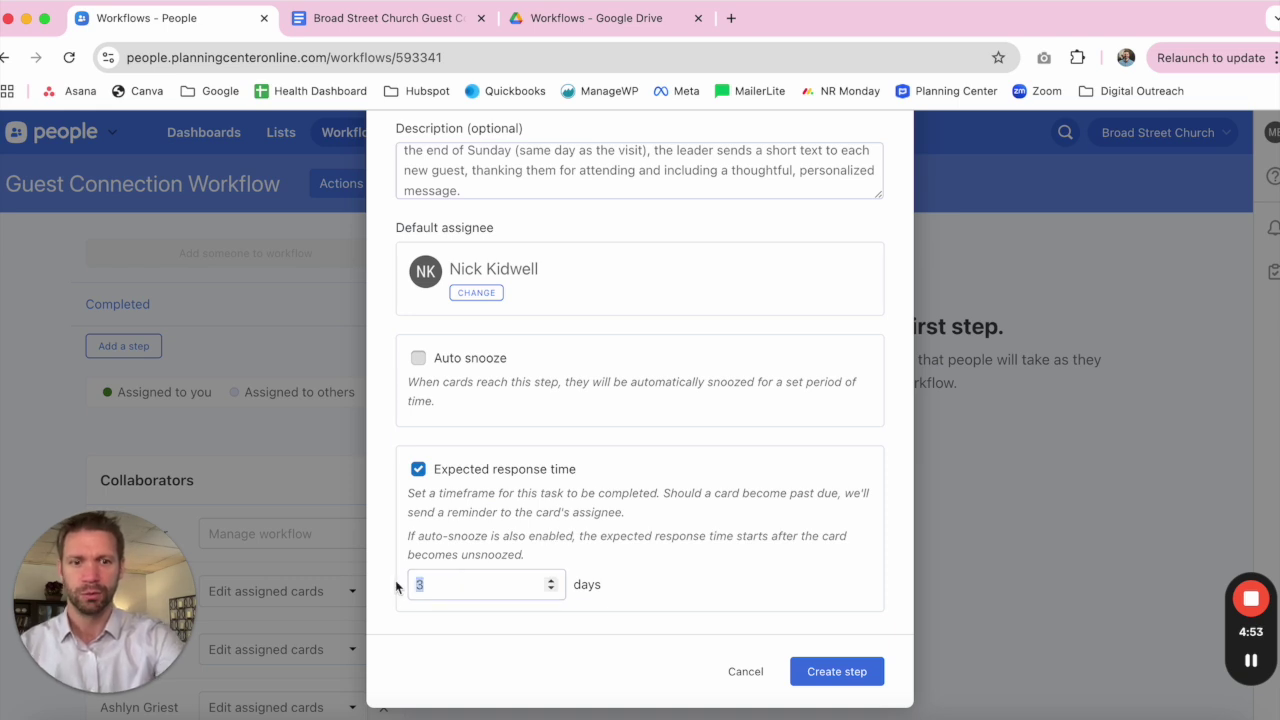
text(0)
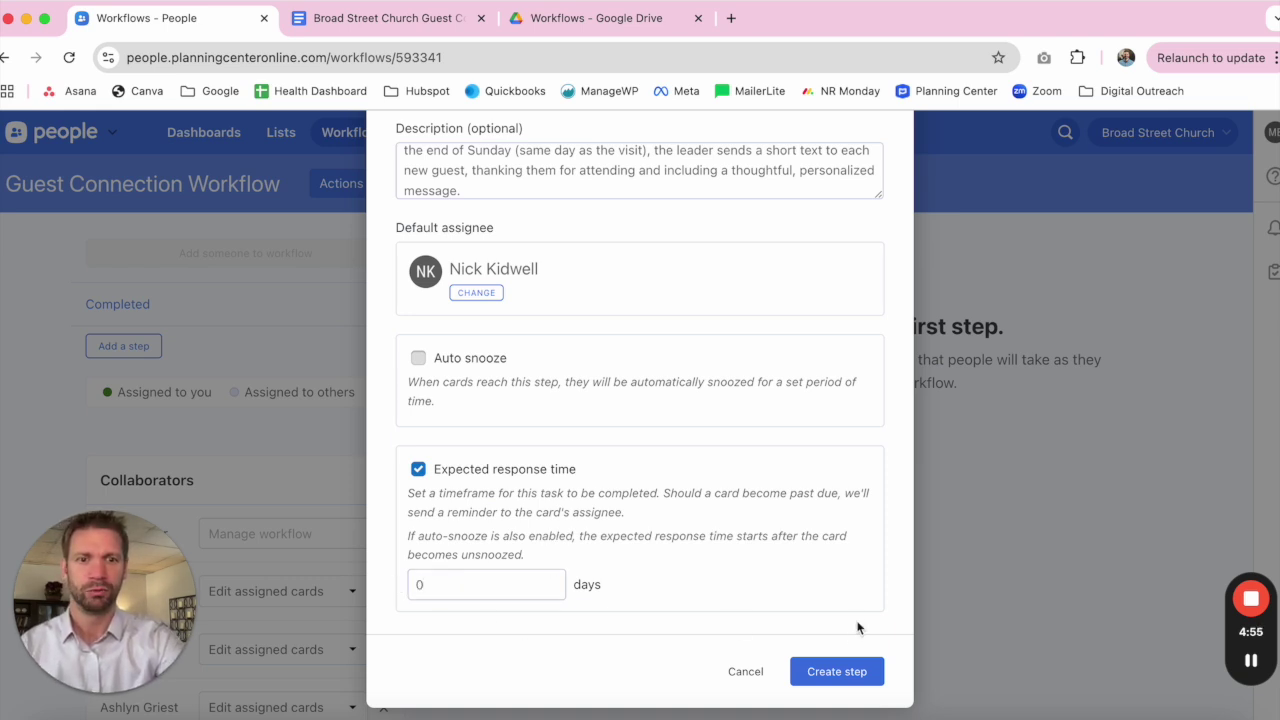
click(851, 671)
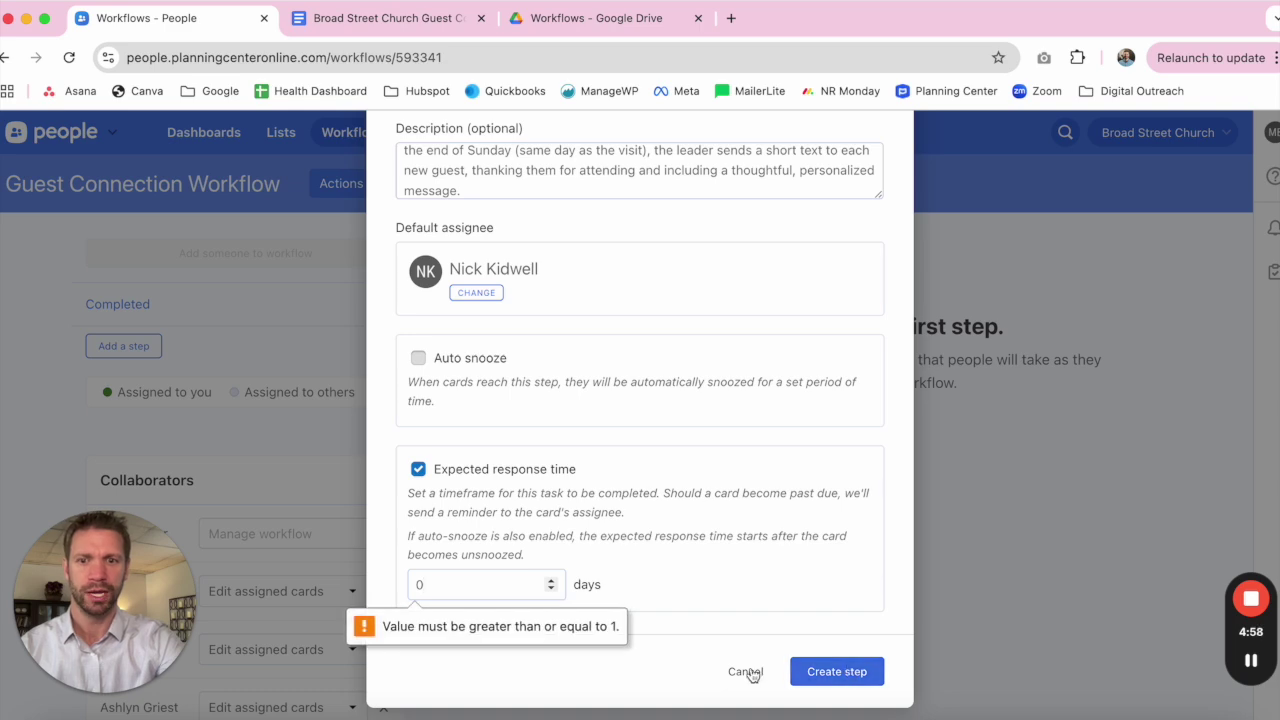
Step: Set the expected response time to 1 day and create the "Text Message from Senior Pastor" step
key(BackSpace)
text(11)
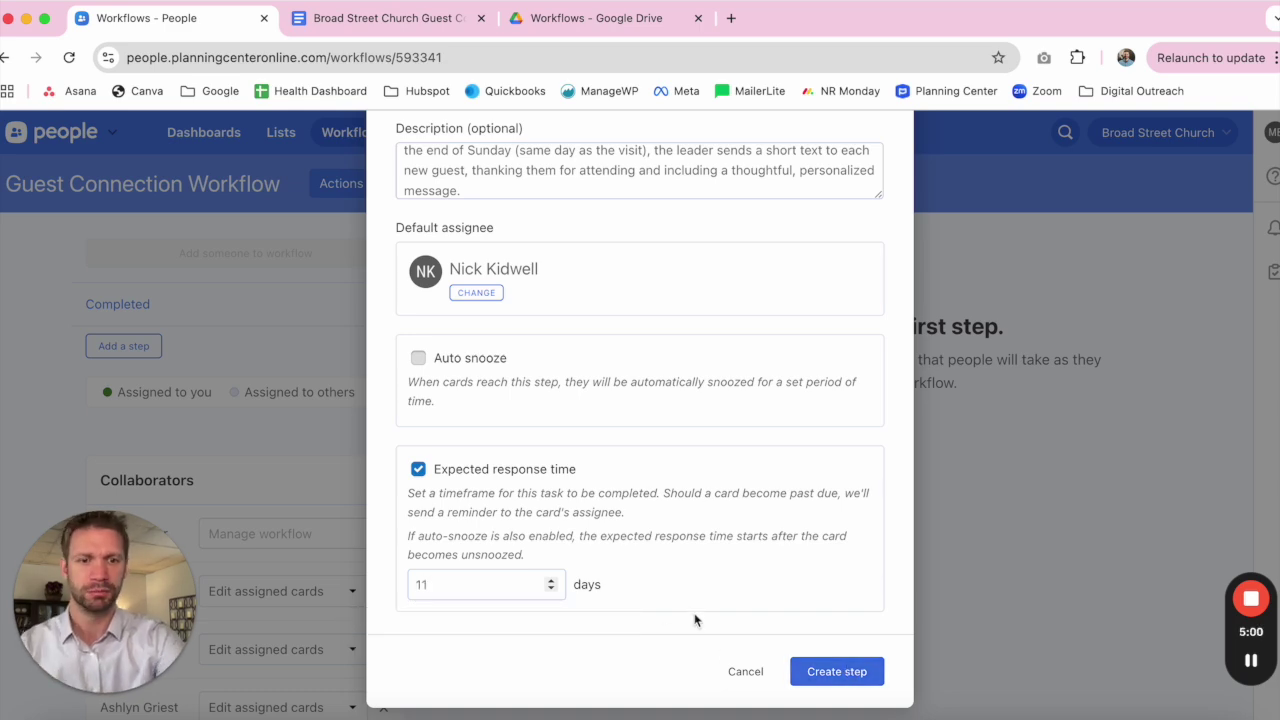
click(700, 621)
click(836, 672)
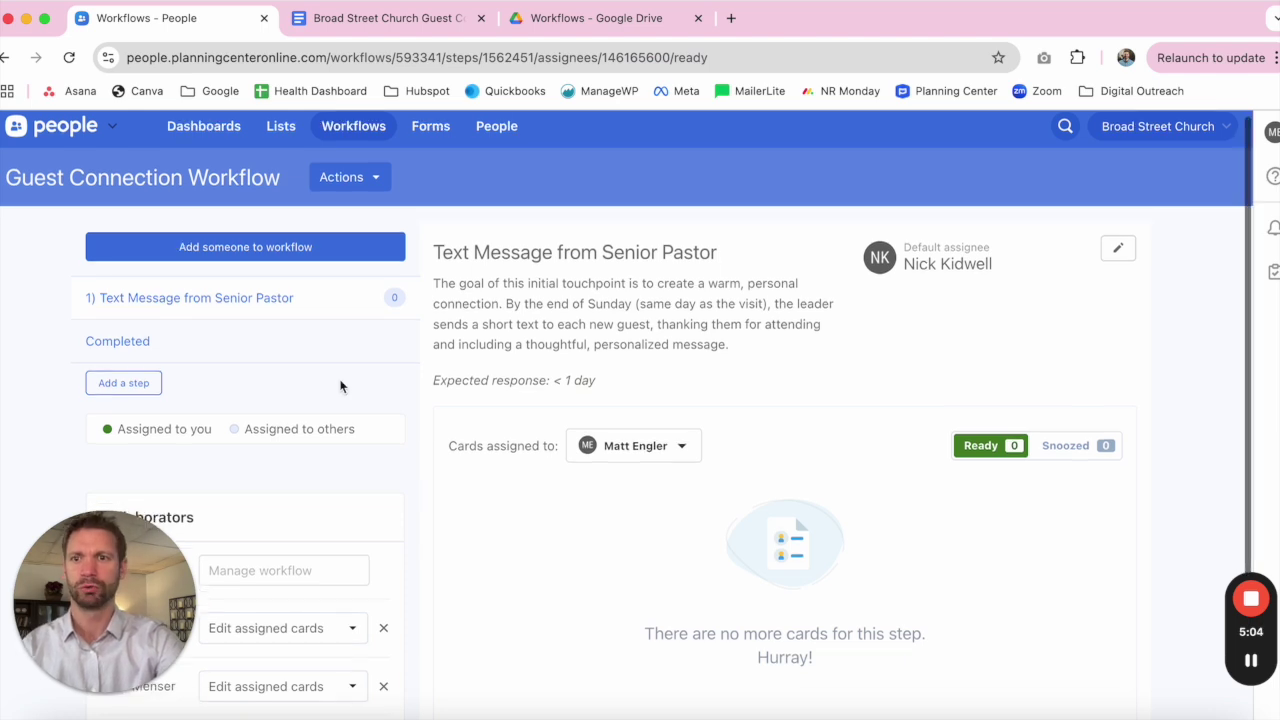
scroll(234, 320, down, 1)
scroll(327, 317, up, 1)
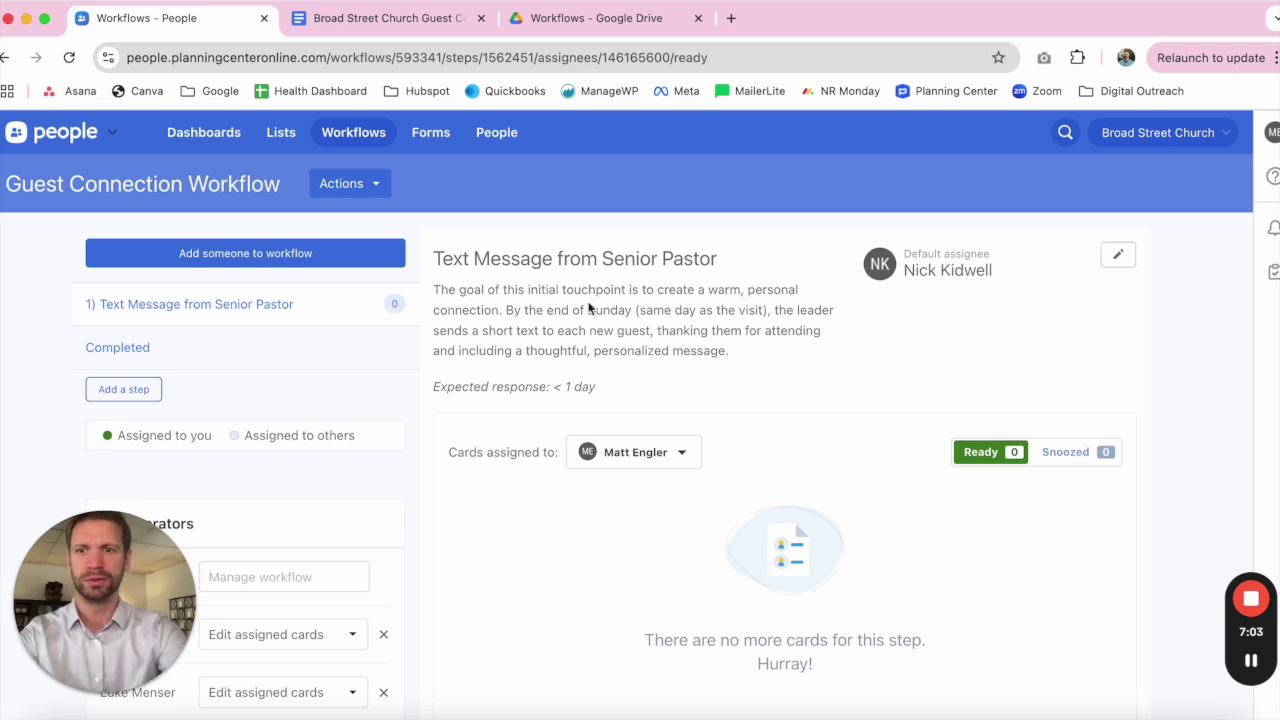
Step: Start a second workflow step, naming it "Verify Planning Center Membership Type is set to “Guest”" with the title copied from the Google Docs outline
click(123, 390)
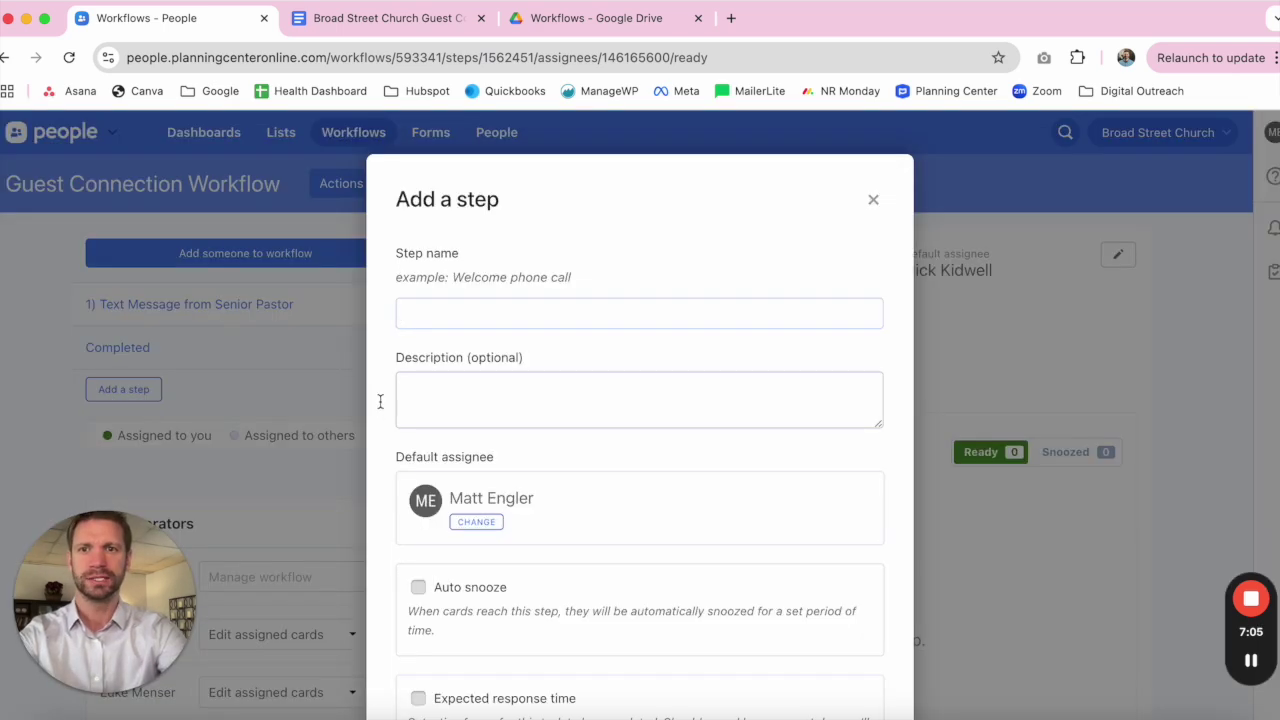
key(ctrl+Tab)
scroll(638, 404, down, 2)
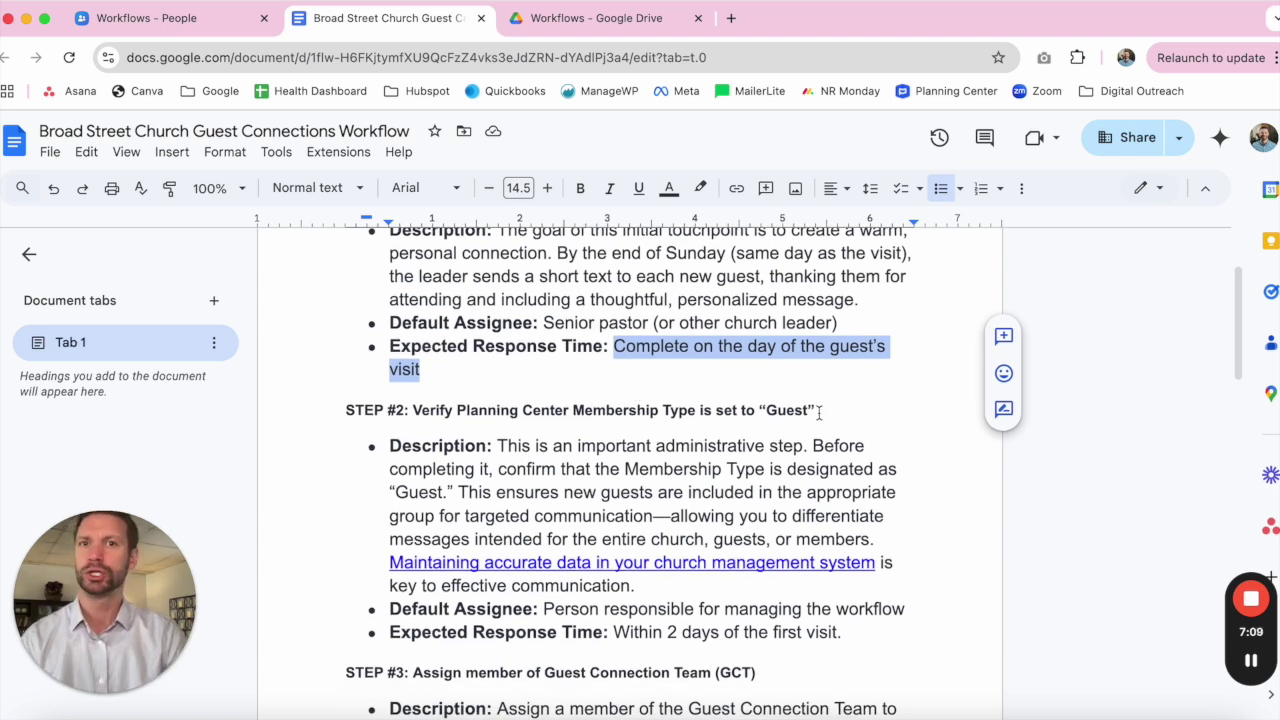
drag(818, 412, 413, 408)
key(super+c)
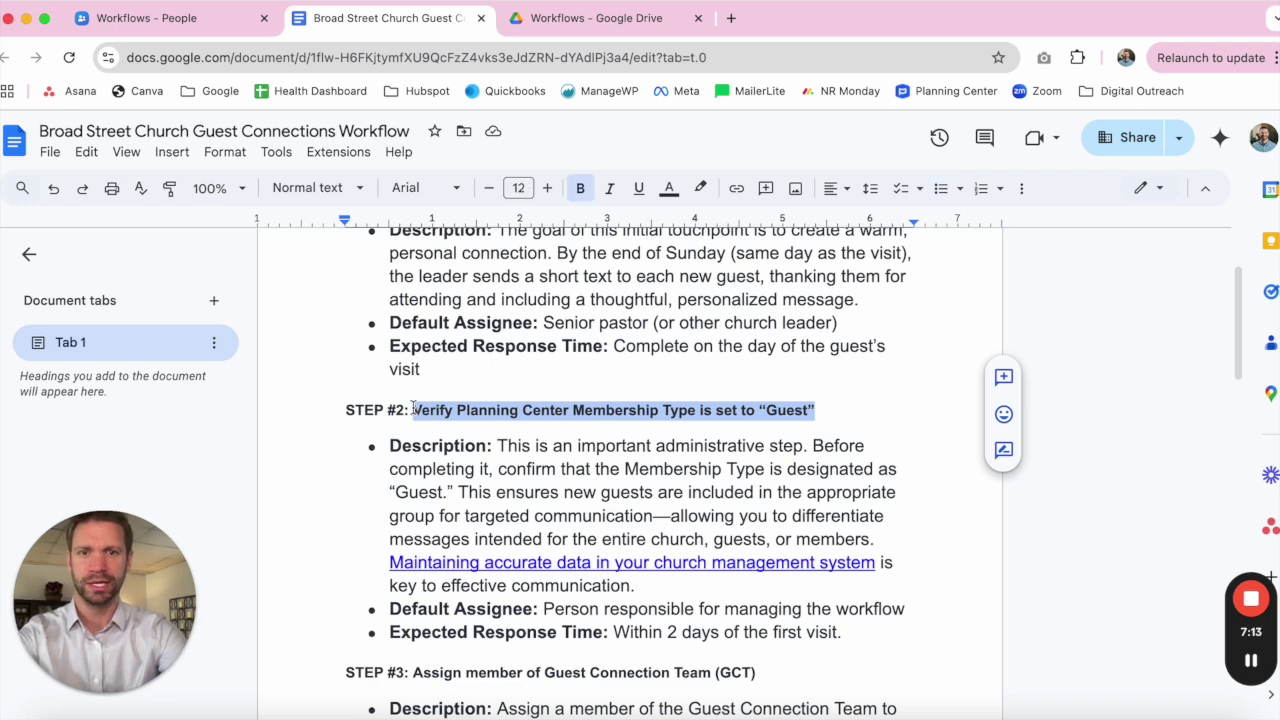
key(ctrl+shift+Tab)
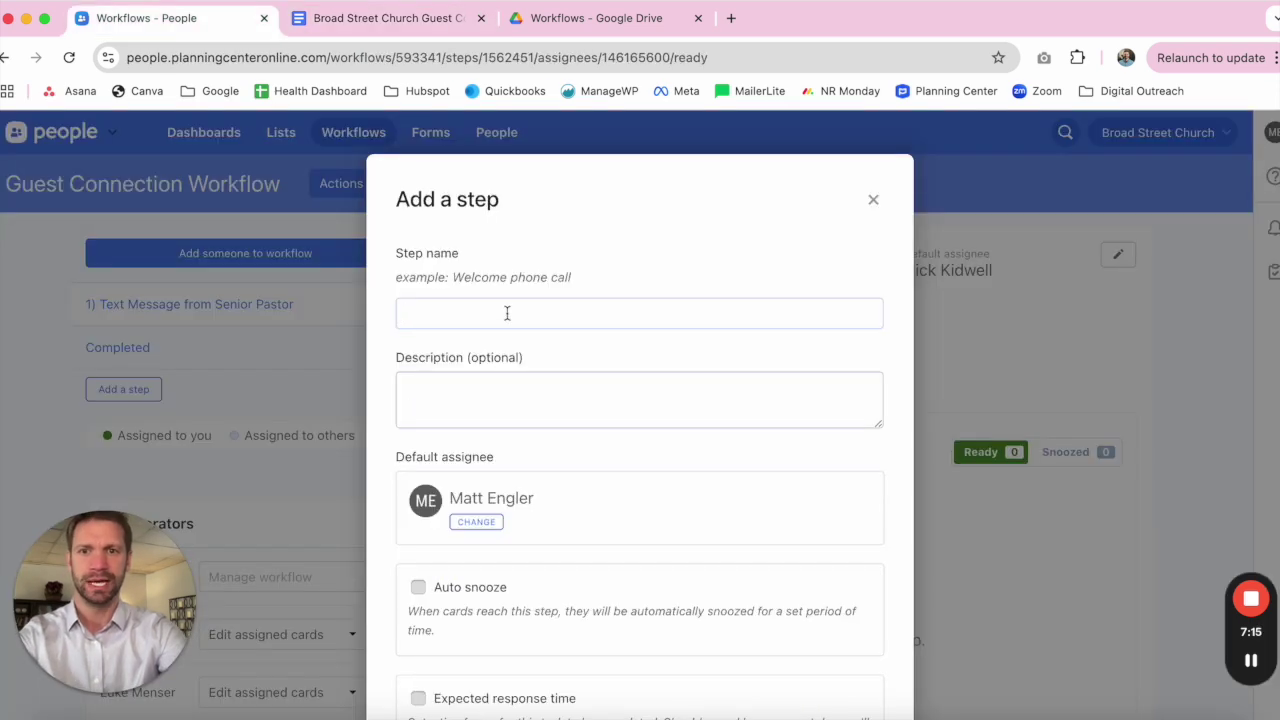
click(507, 313)
key(super+v)
Step: Copy the full Step #2 description from the Google Docs outline into the new step's description
key(ctrl+Tab)
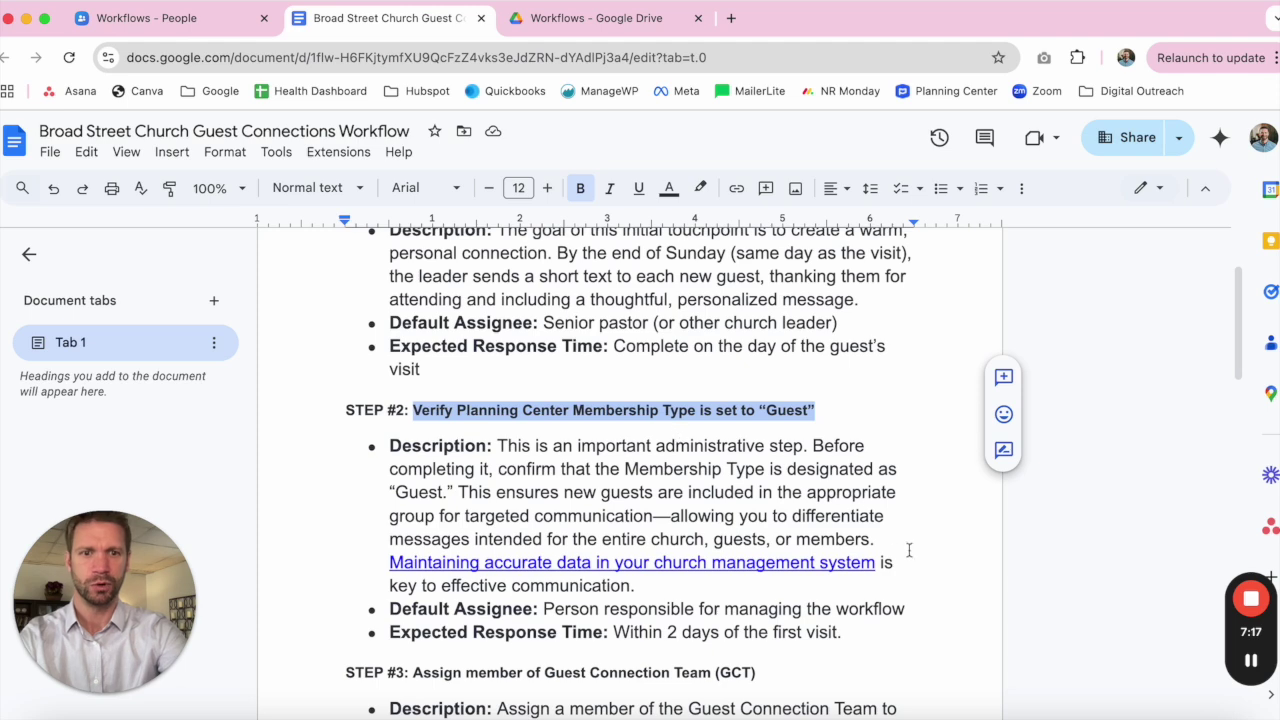
drag(650, 590, 498, 444)
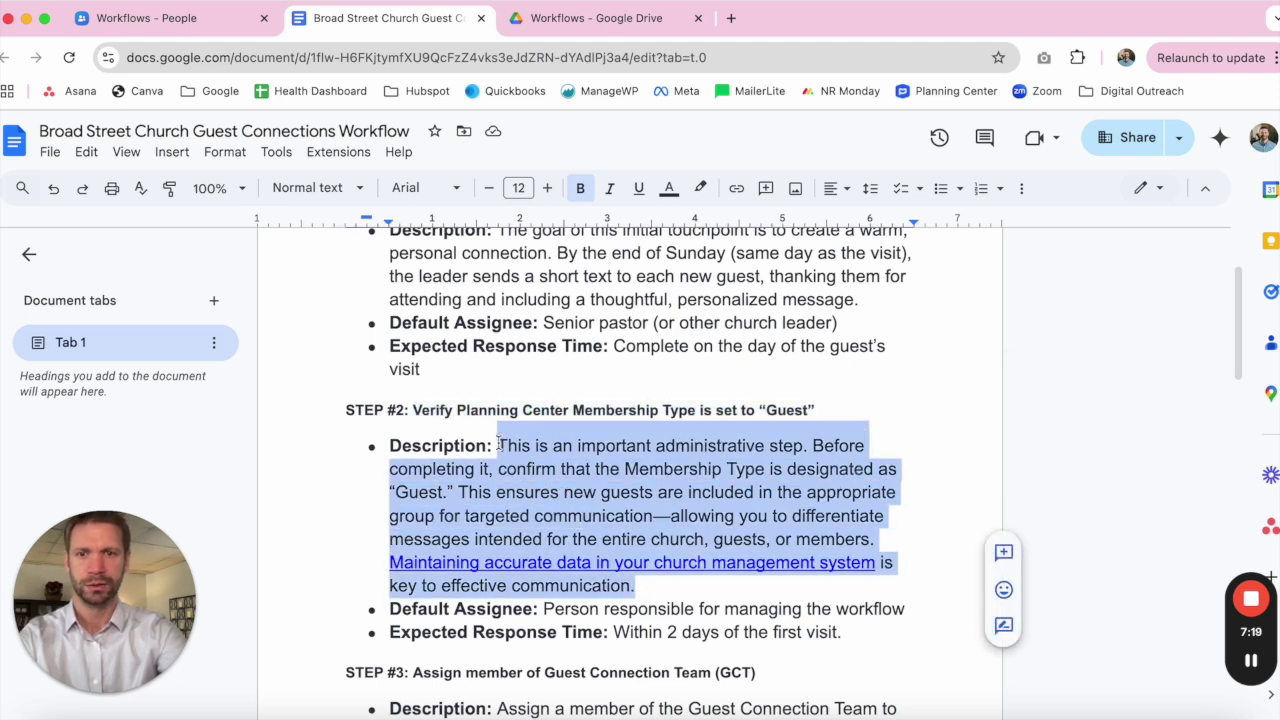
key(super+c)
key(ctrl+shift+Tab)
click(503, 386)
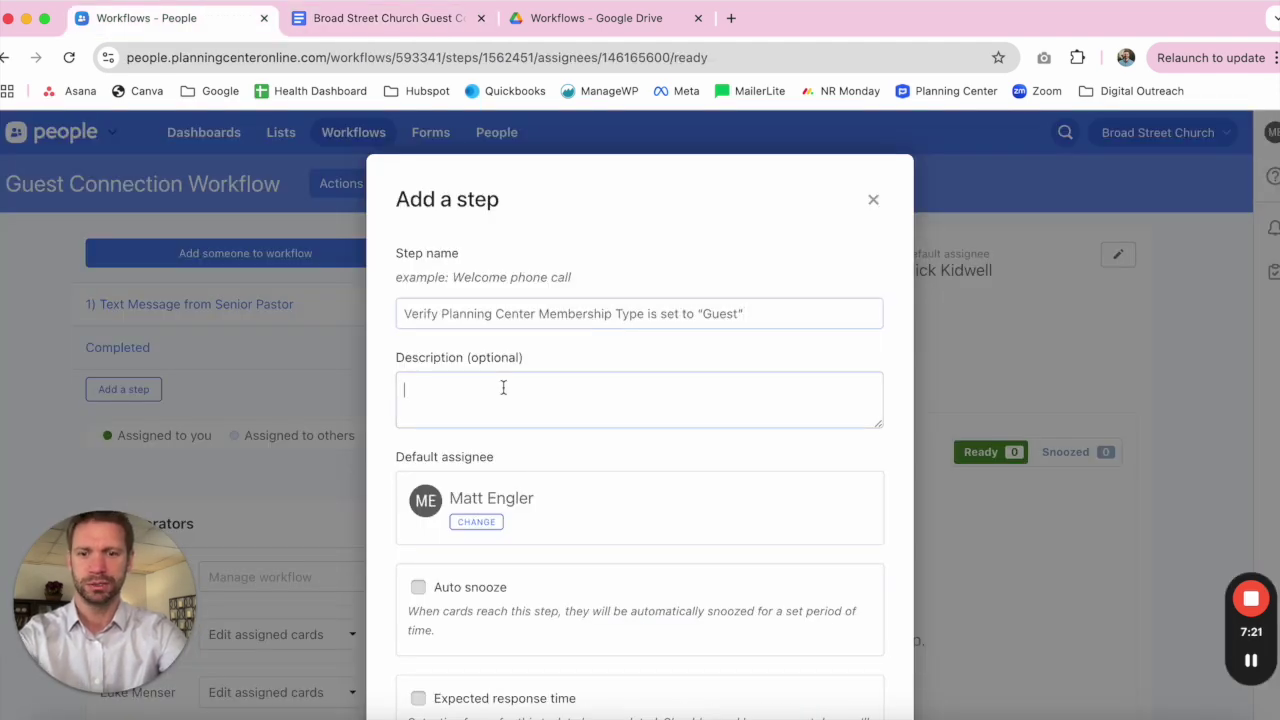
key(super+v)
Step: Check Step #2's assignee and timeframe in the Google Docs outline, and enable an expected response time of 2 days for the new step
key(ctrl+Tab)
scroll(580, 480, down, 2)
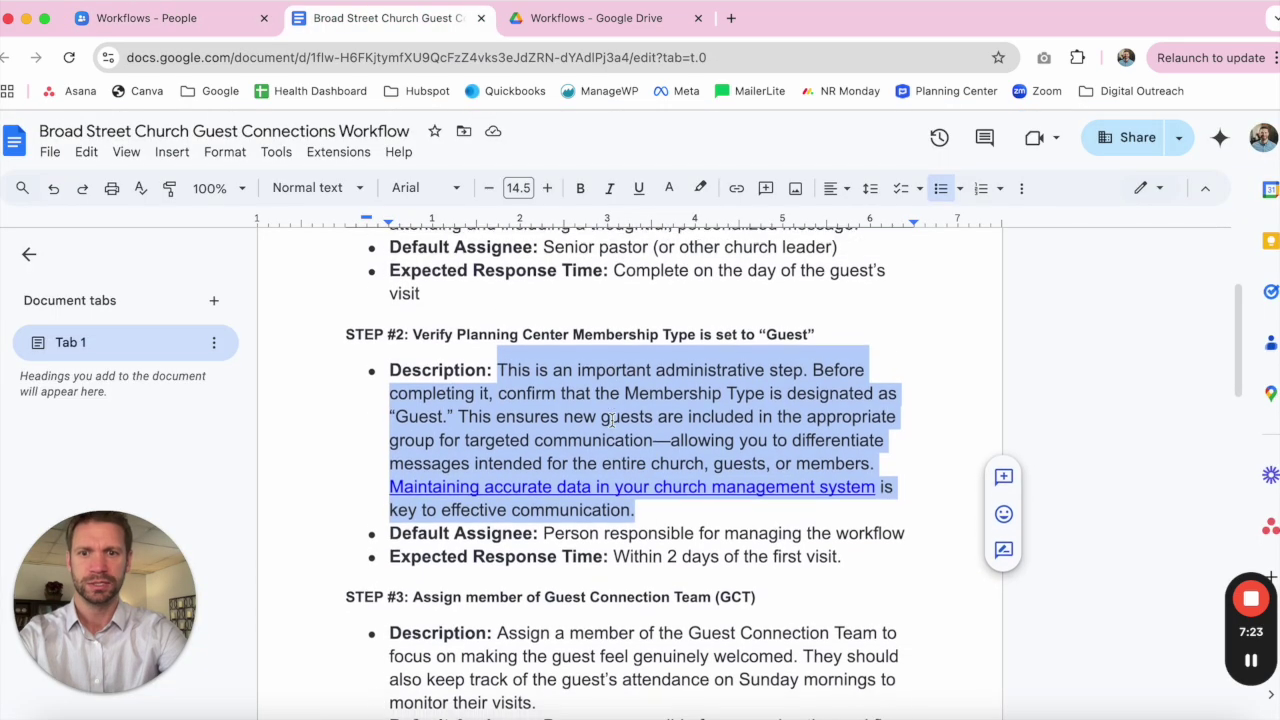
drag(543, 496, 724, 500)
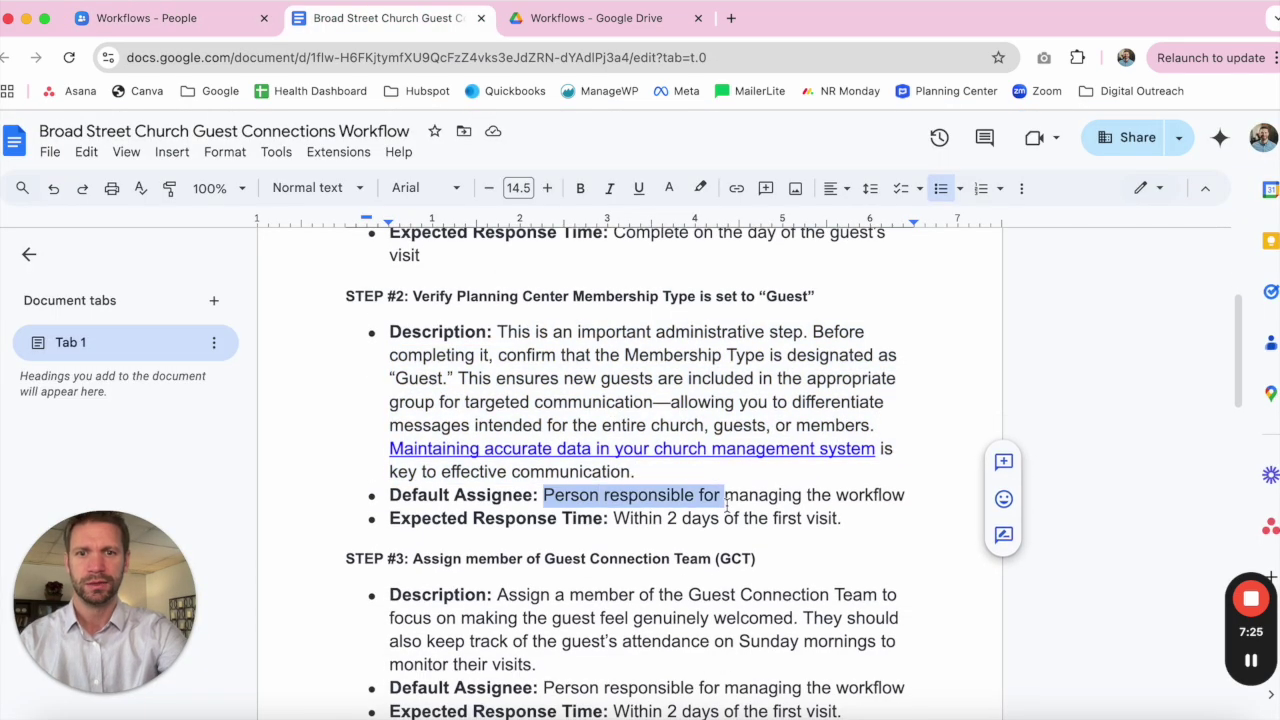
click(740, 495)
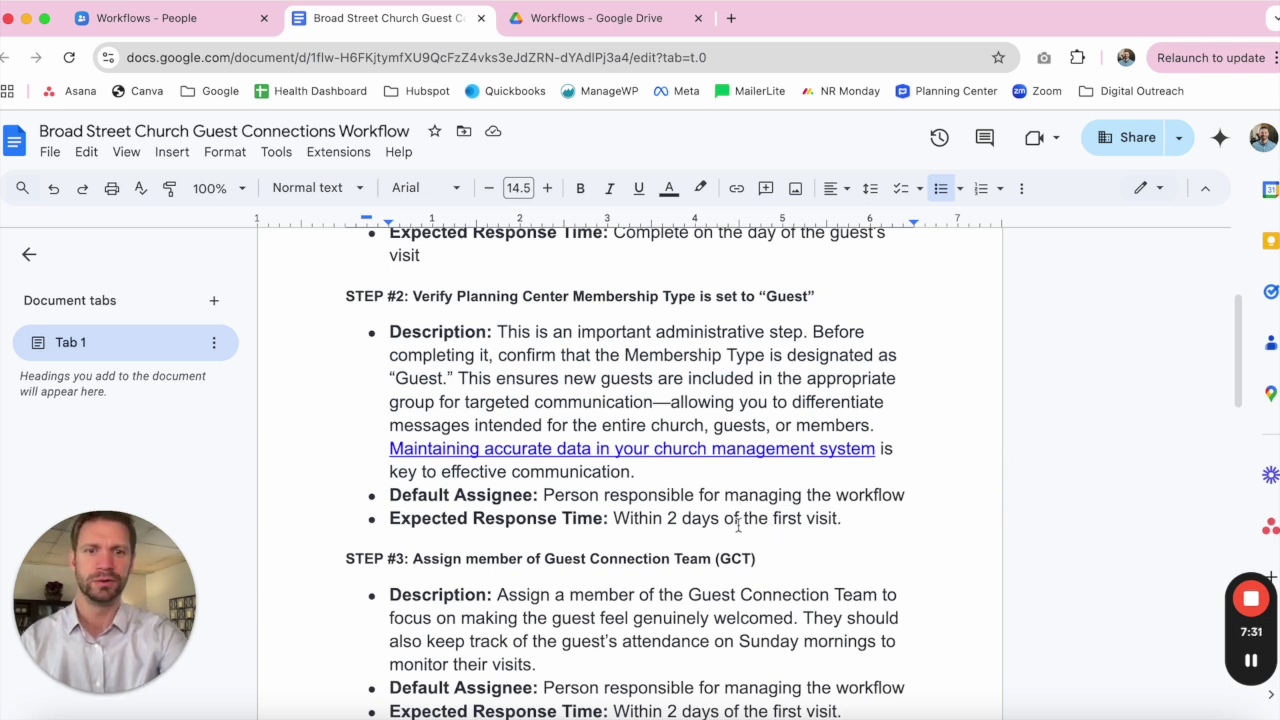
key(ctrl+shift+Tab)
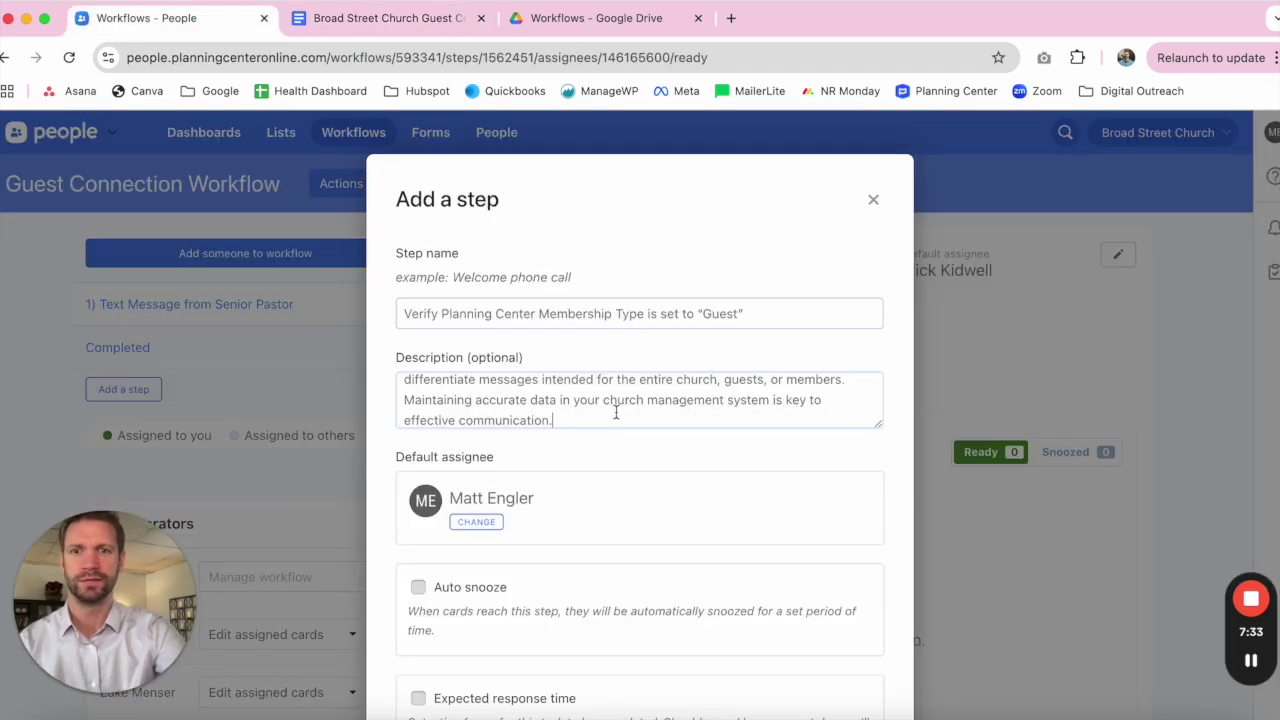
scroll(614, 411, down, 1)
scroll(610, 463, down, 1)
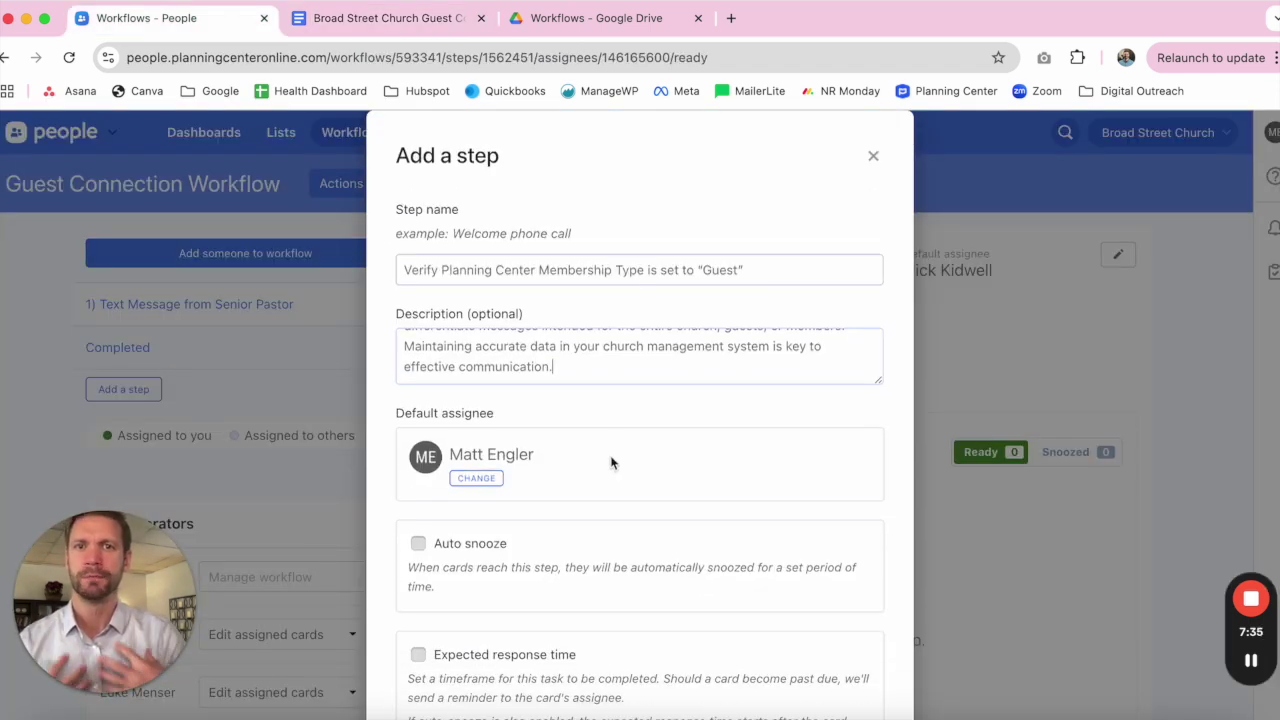
scroll(612, 462, down, 3)
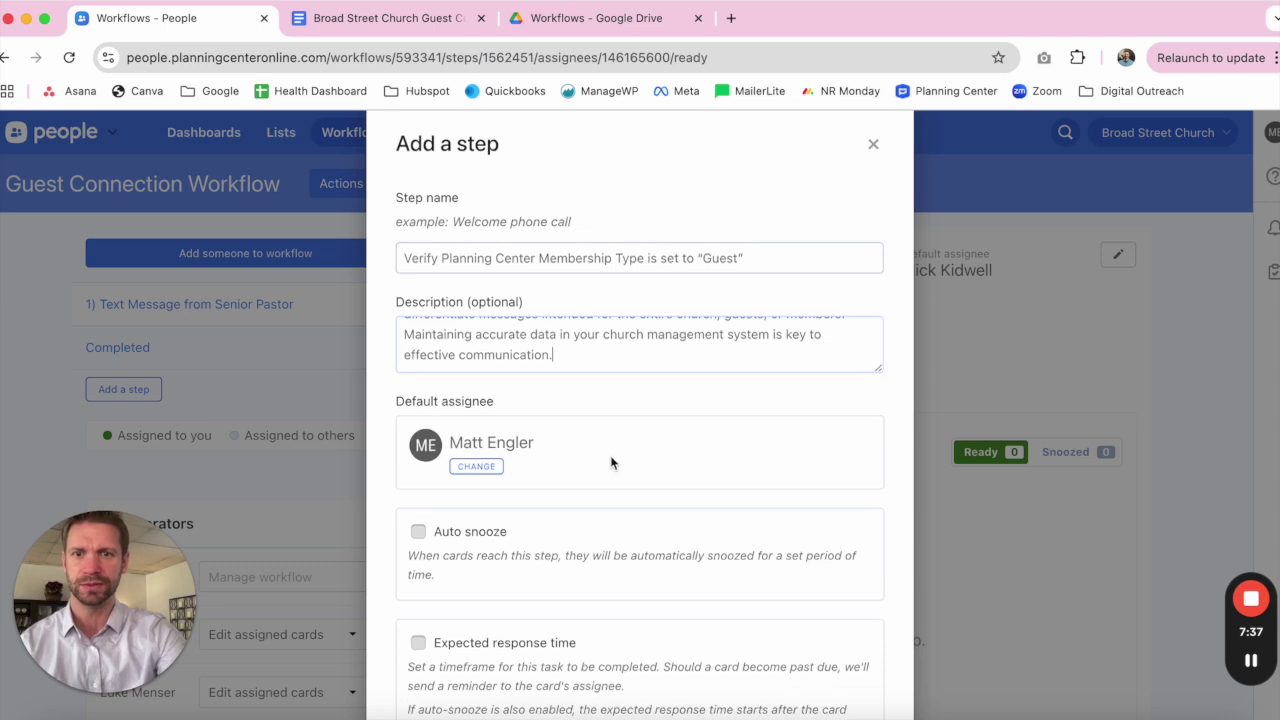
click(418, 500)
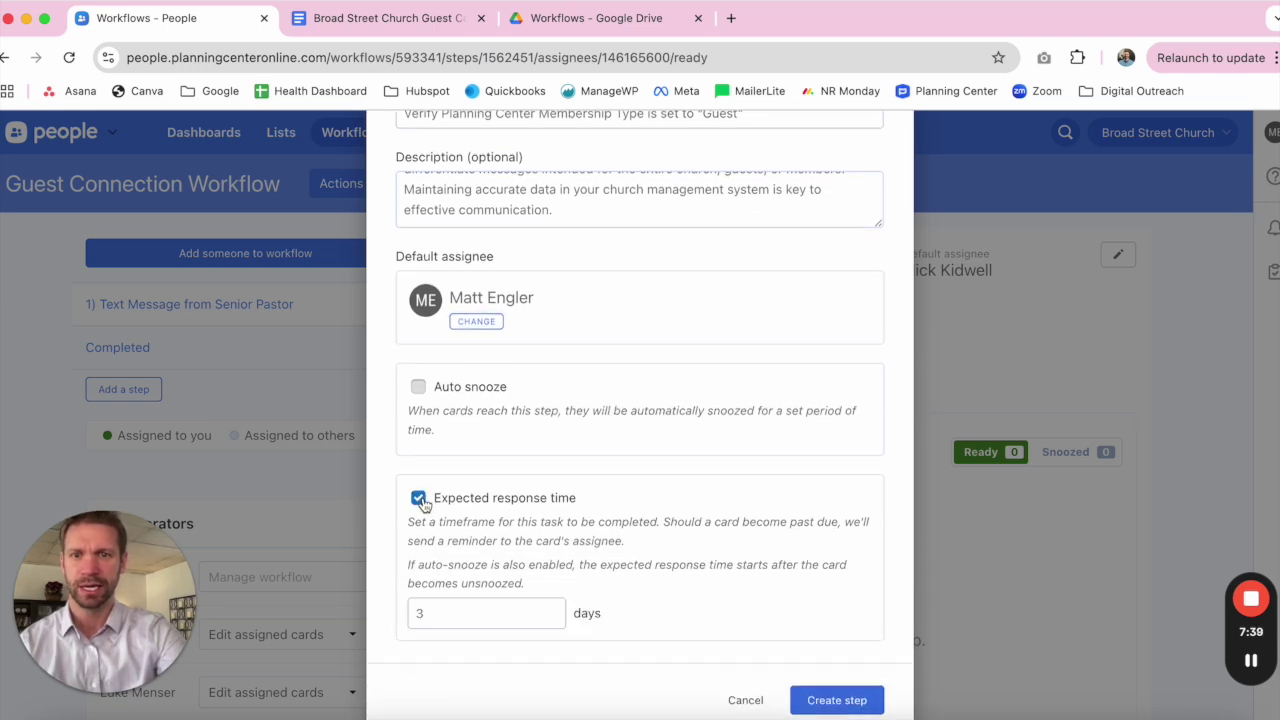
drag(443, 610, 411, 612)
text(2)
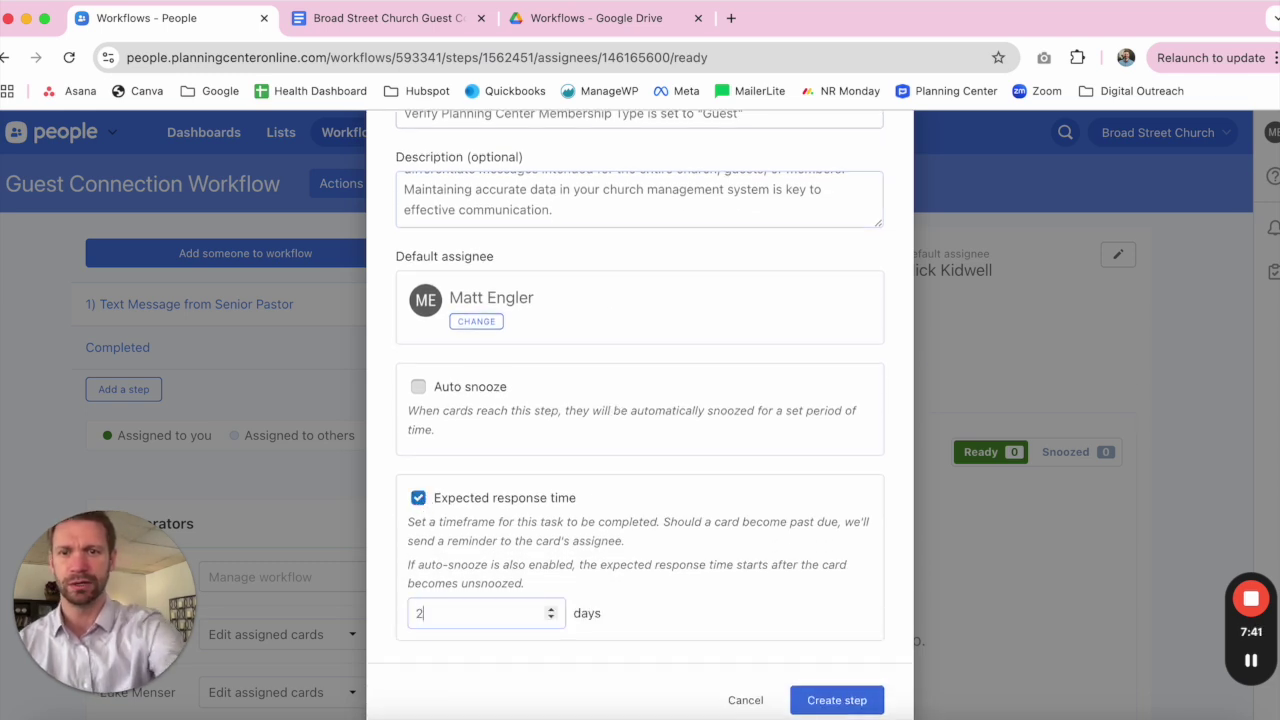
Step: Look over the membership type verification step's details and create the step
scroll(720, 507, up, 3)
scroll(720, 504, down, 4)
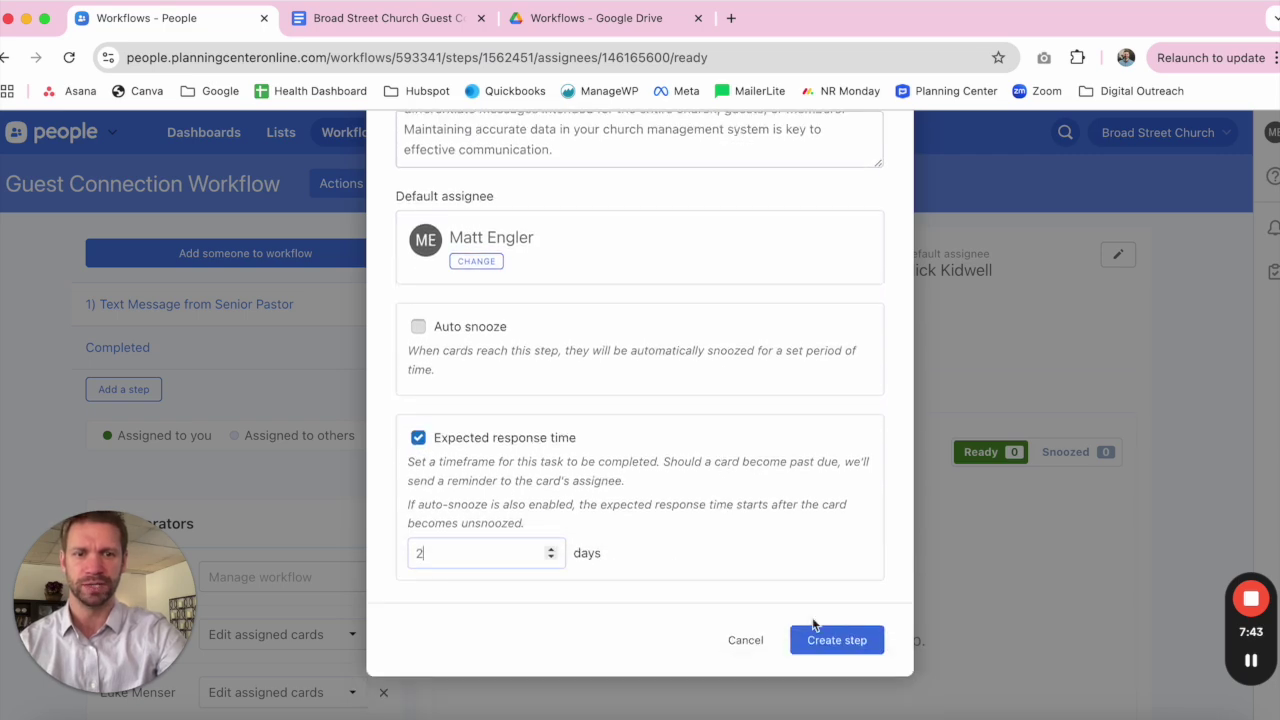
click(832, 638)
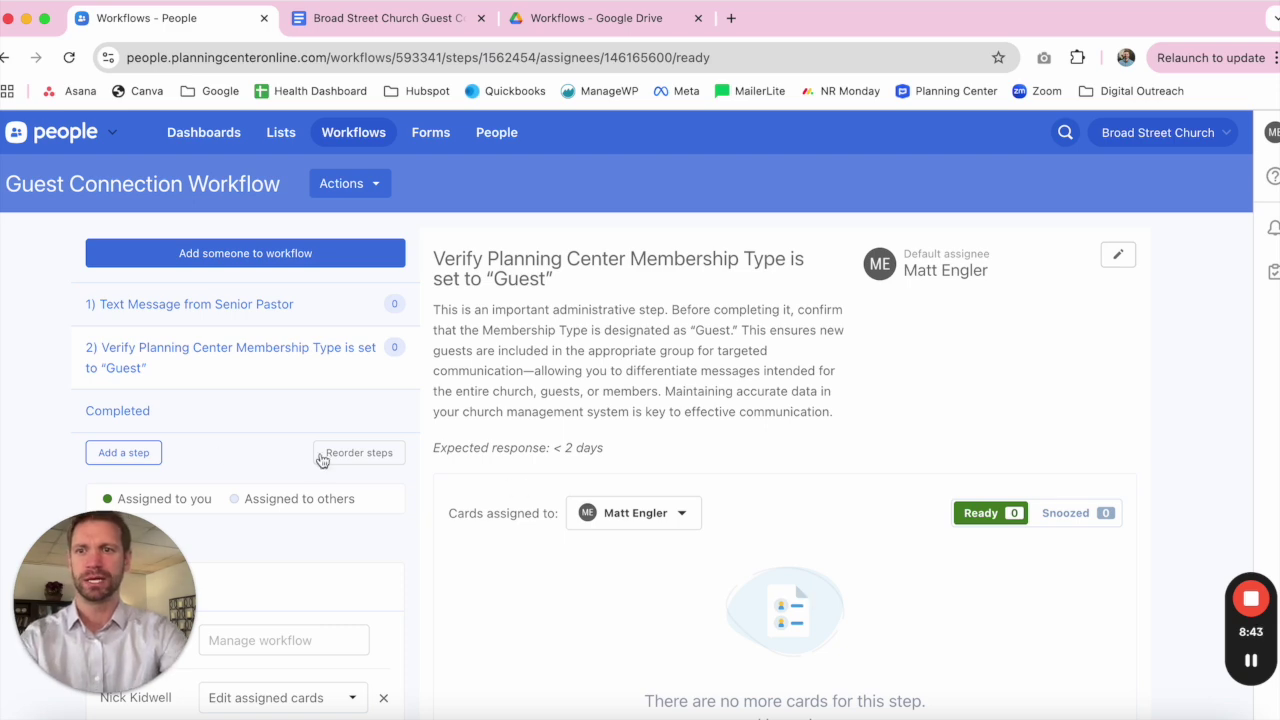
Step: Start a third workflow step, naming it "Assign member of Guest Connection Team (GCT)" with the title copied from the Google Docs outline
click(123, 453)
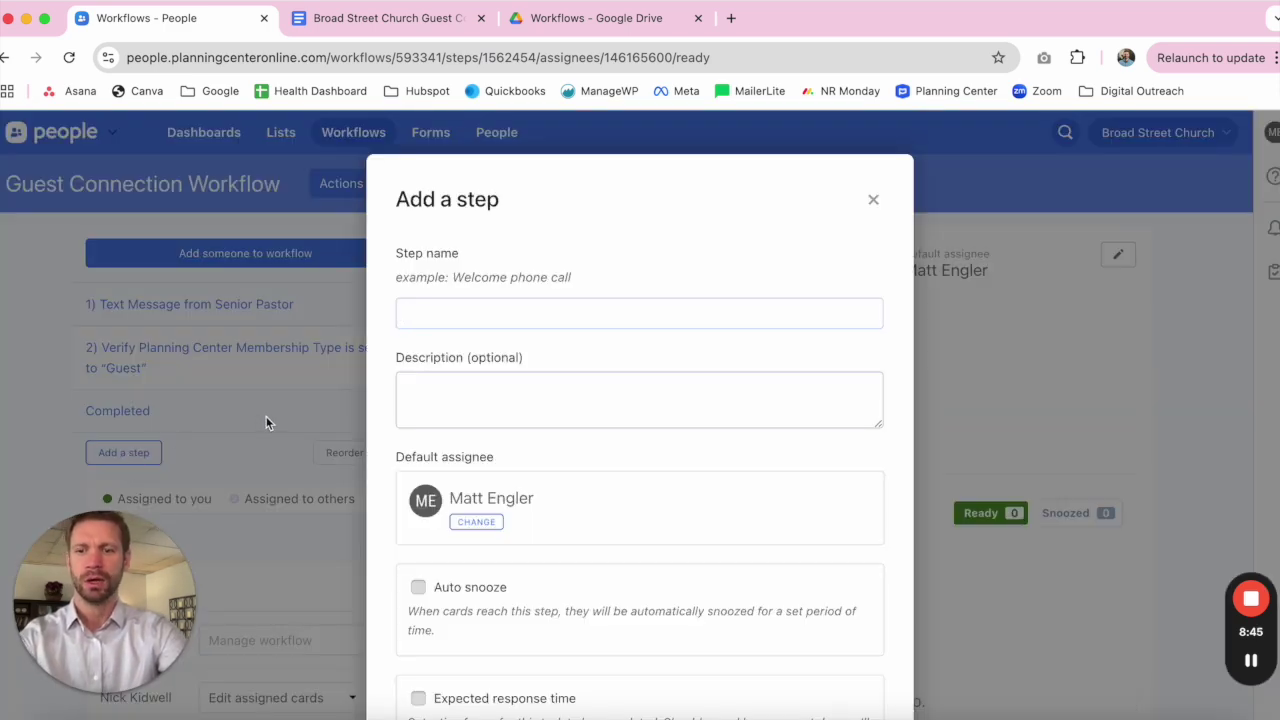
key(super+2)
scroll(548, 423, down, 5)
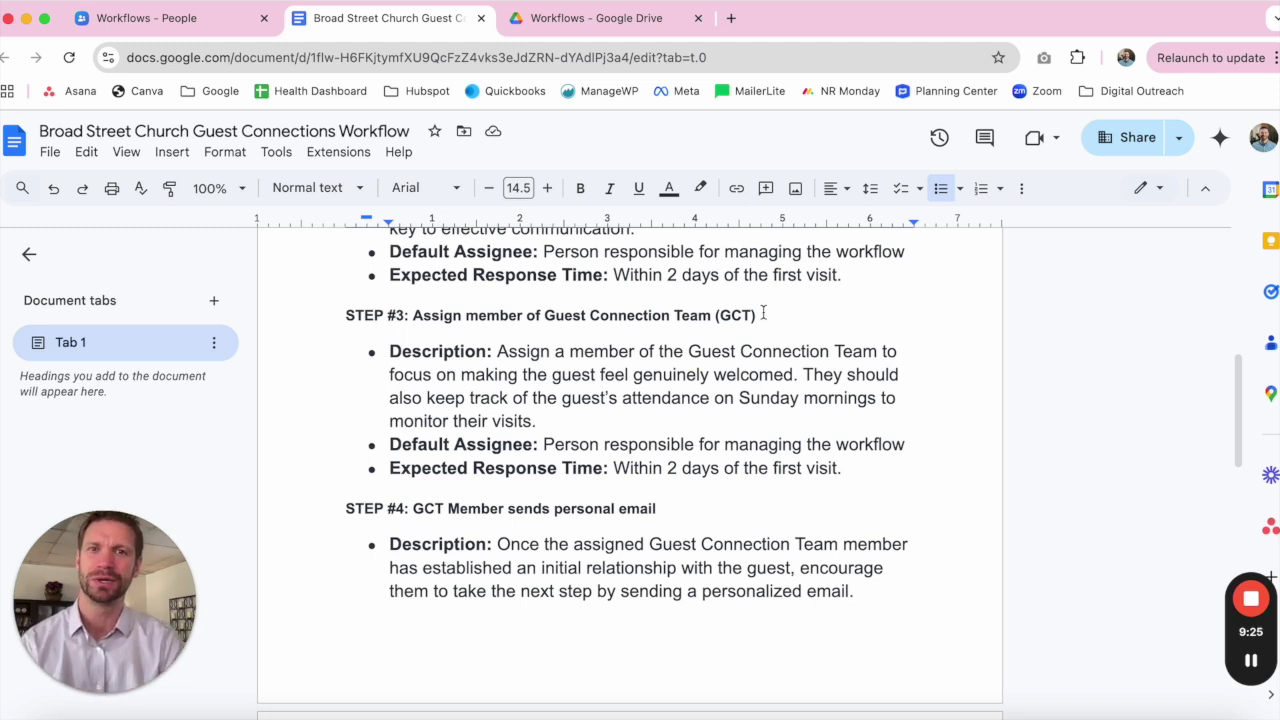
drag(758, 315, 419, 317)
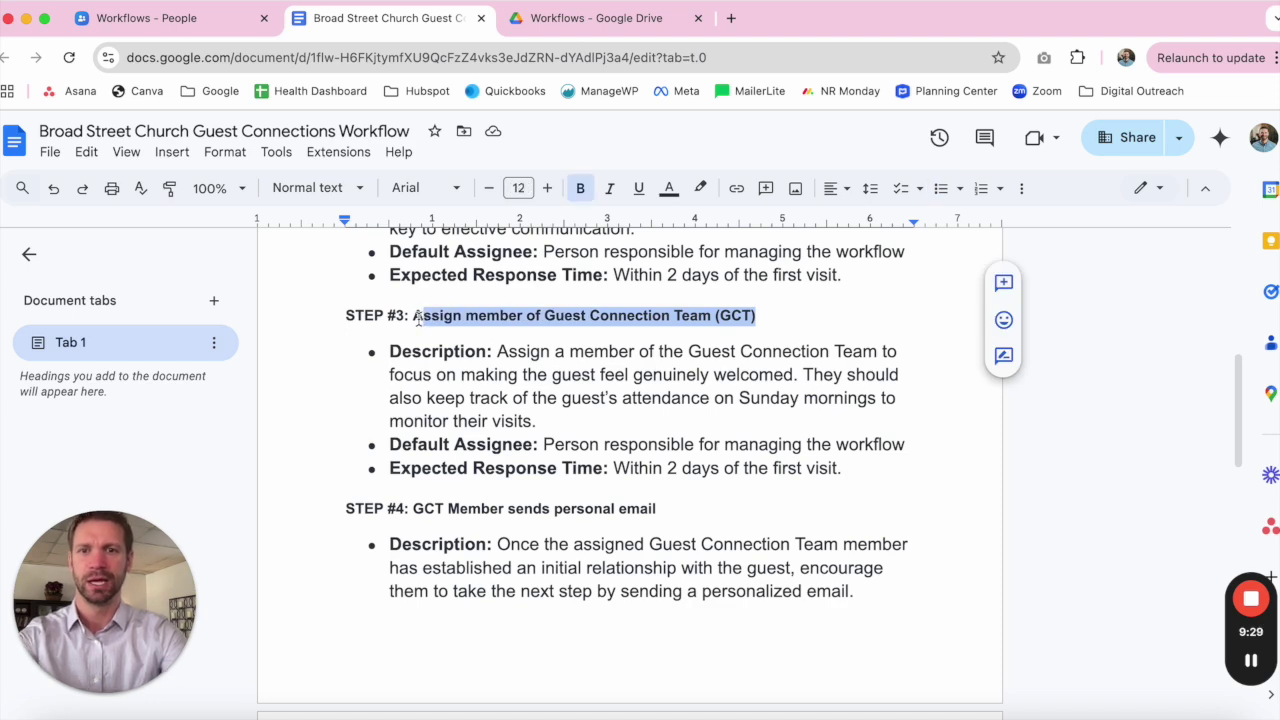
key(super+c)
key(super+1)
click(549, 320)
key(super+v)
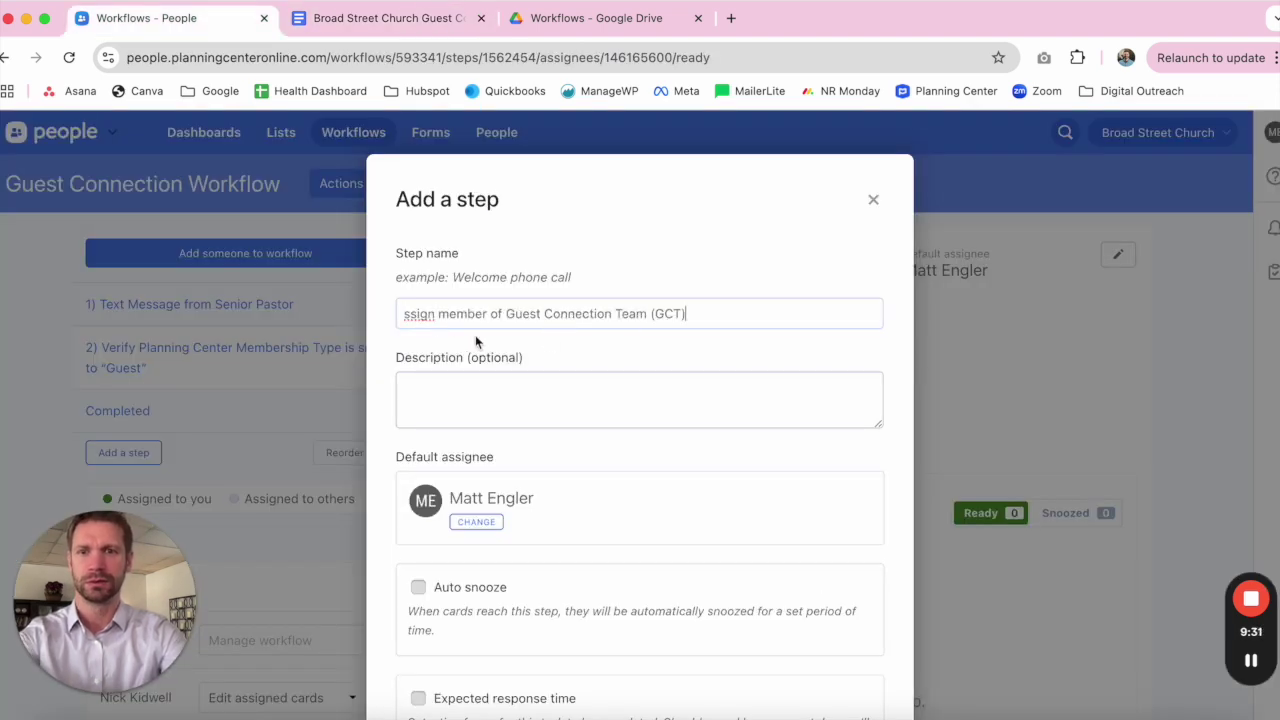
click(406, 314)
text(a)
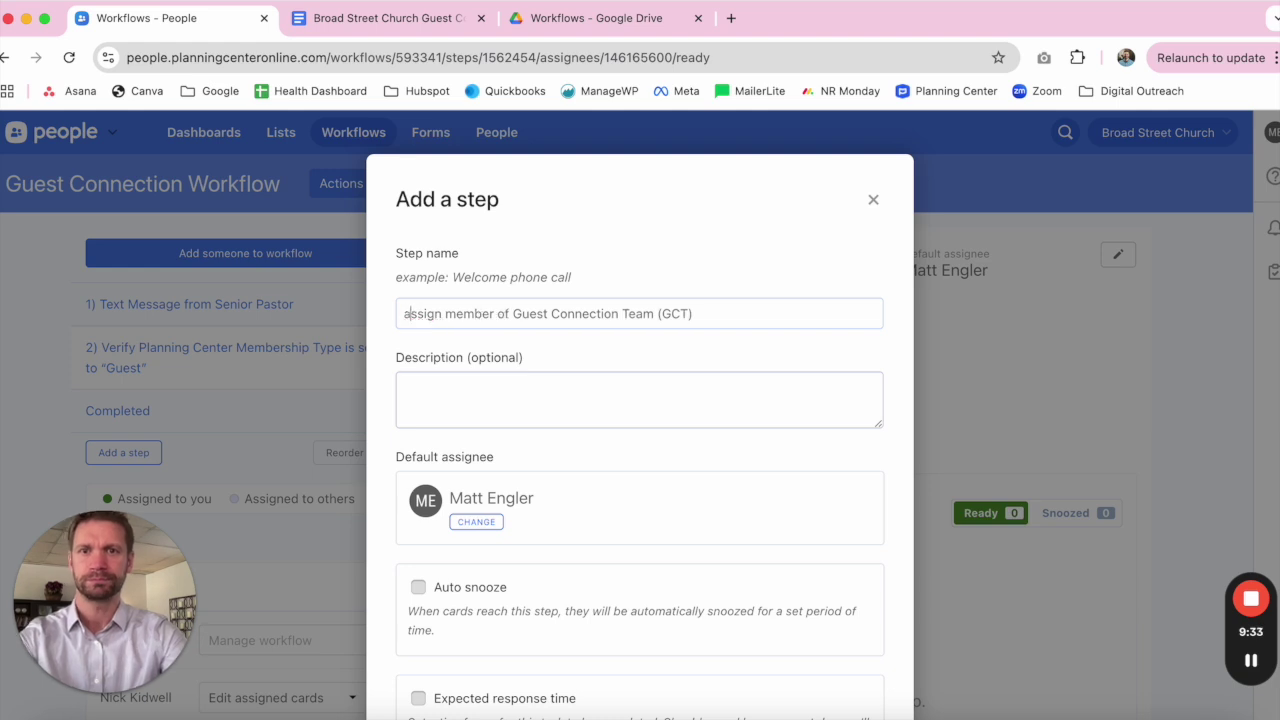
key(BackSpace)
text(A)
Step: Copy the full Step #3 description from the Google Docs outline into the new step's description
key(super+2)
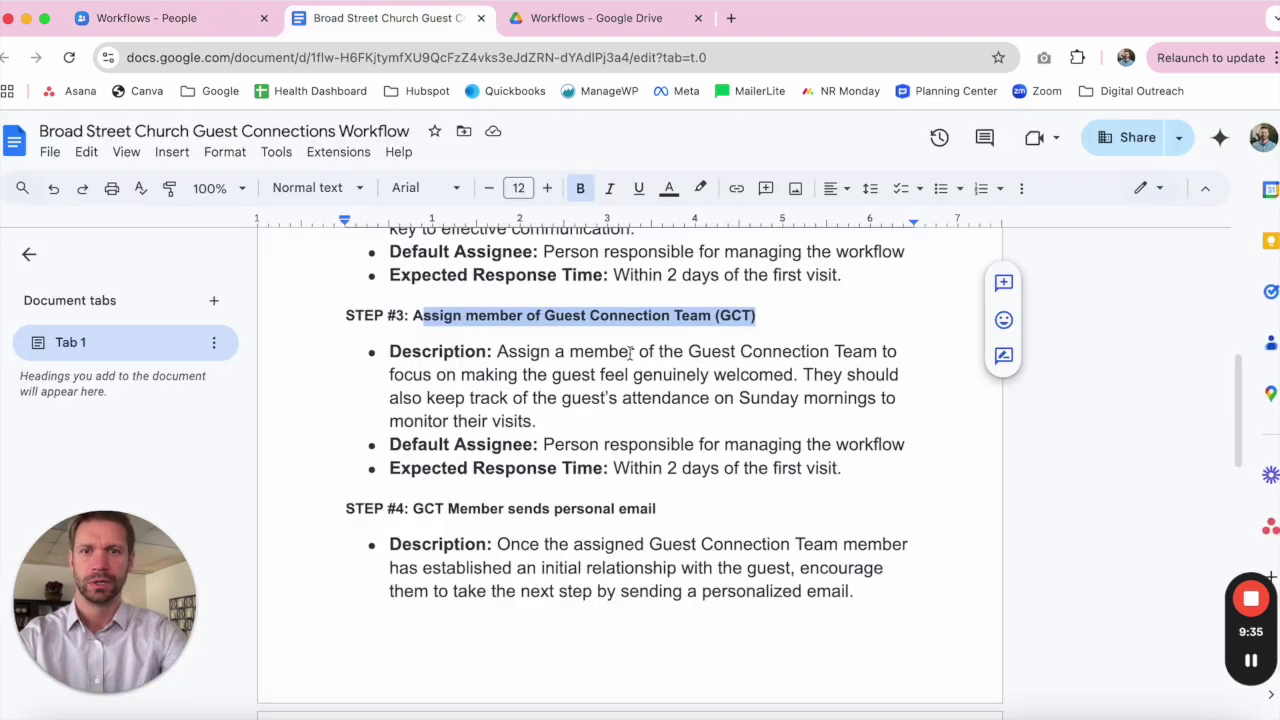
drag(574, 418, 499, 345)
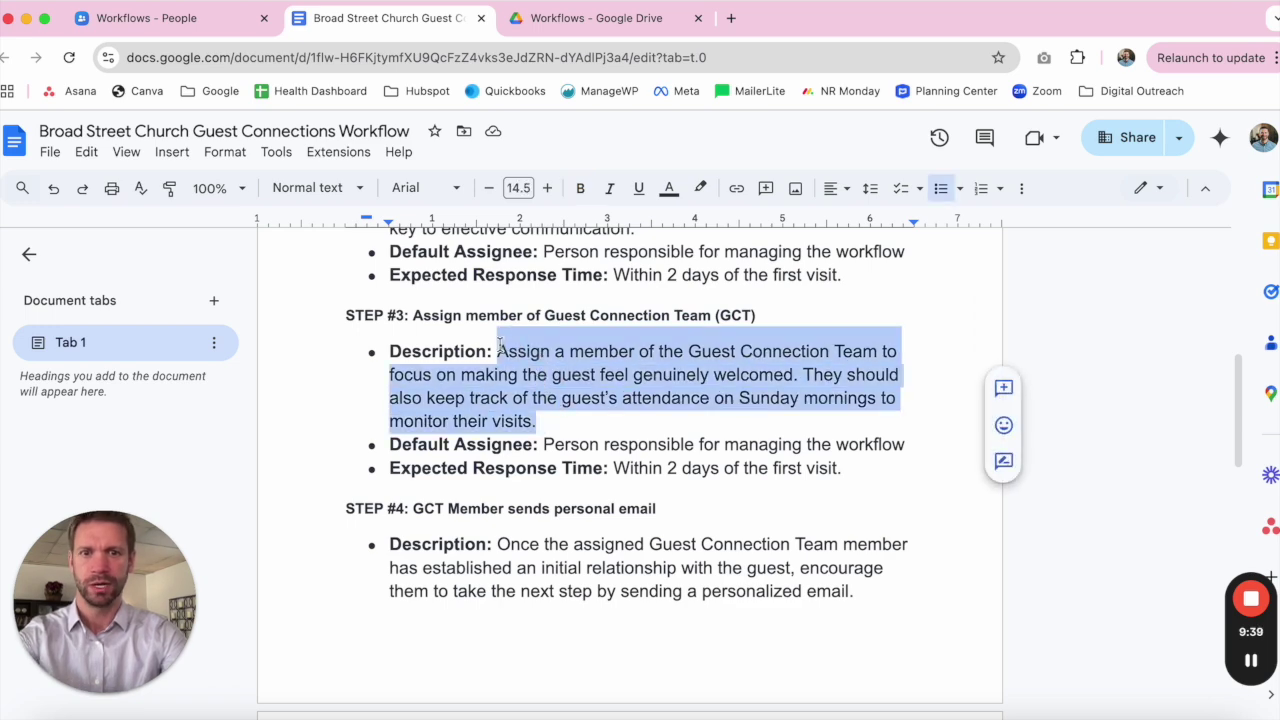
key(ctrl+shift+Tab)
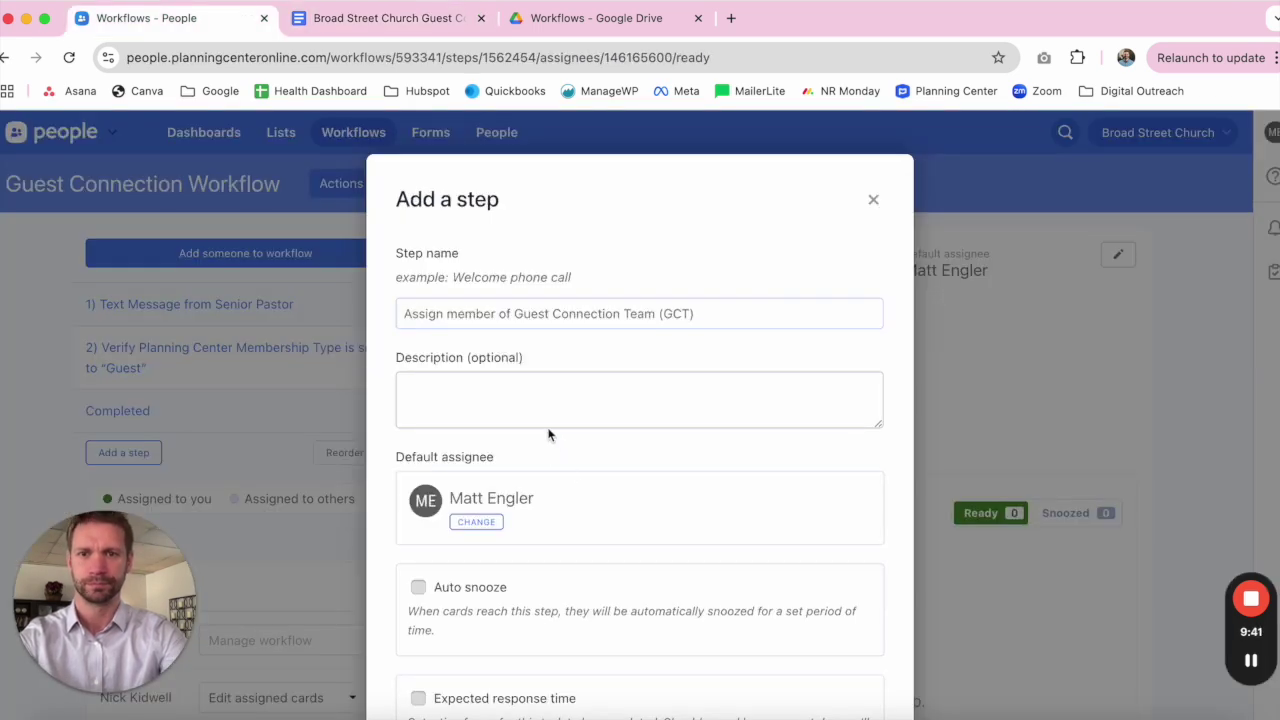
click(531, 400)
key(super+v)
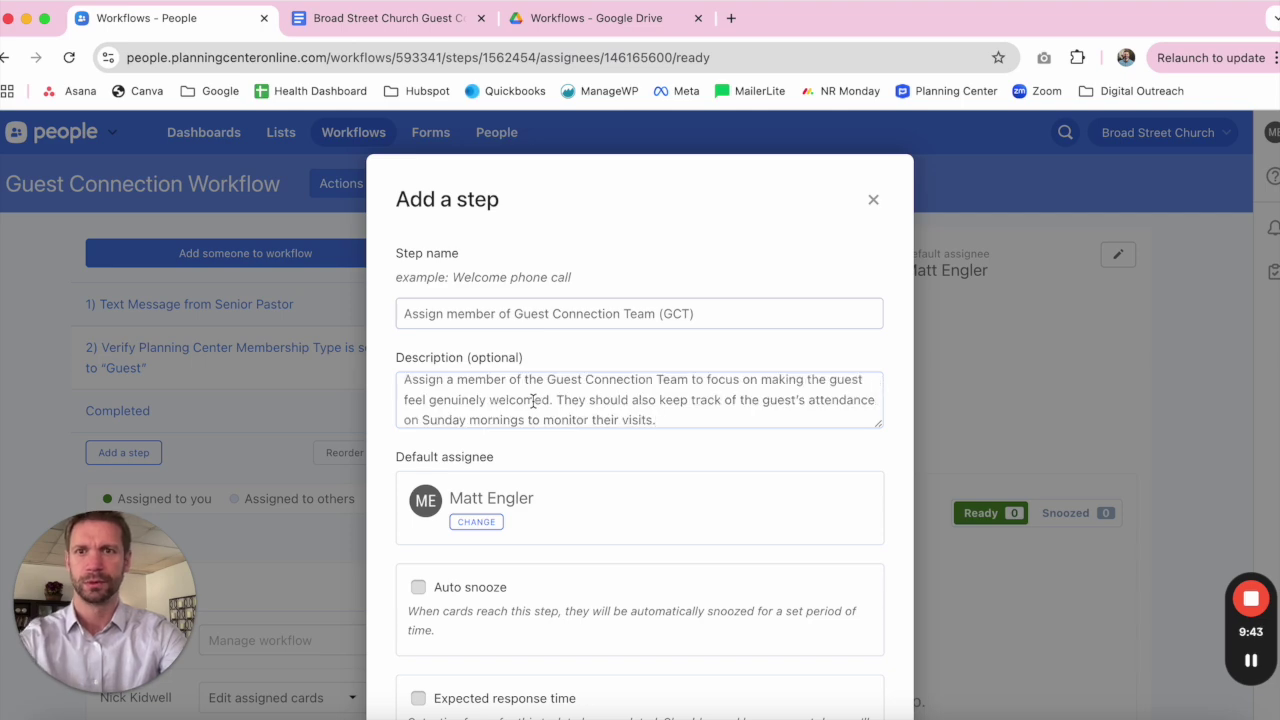
Step: Check Step #3's assignee and timeframe in the Google Docs outline, enable an expected response time of 2 days, and create the step
key(ctrl+Tab)
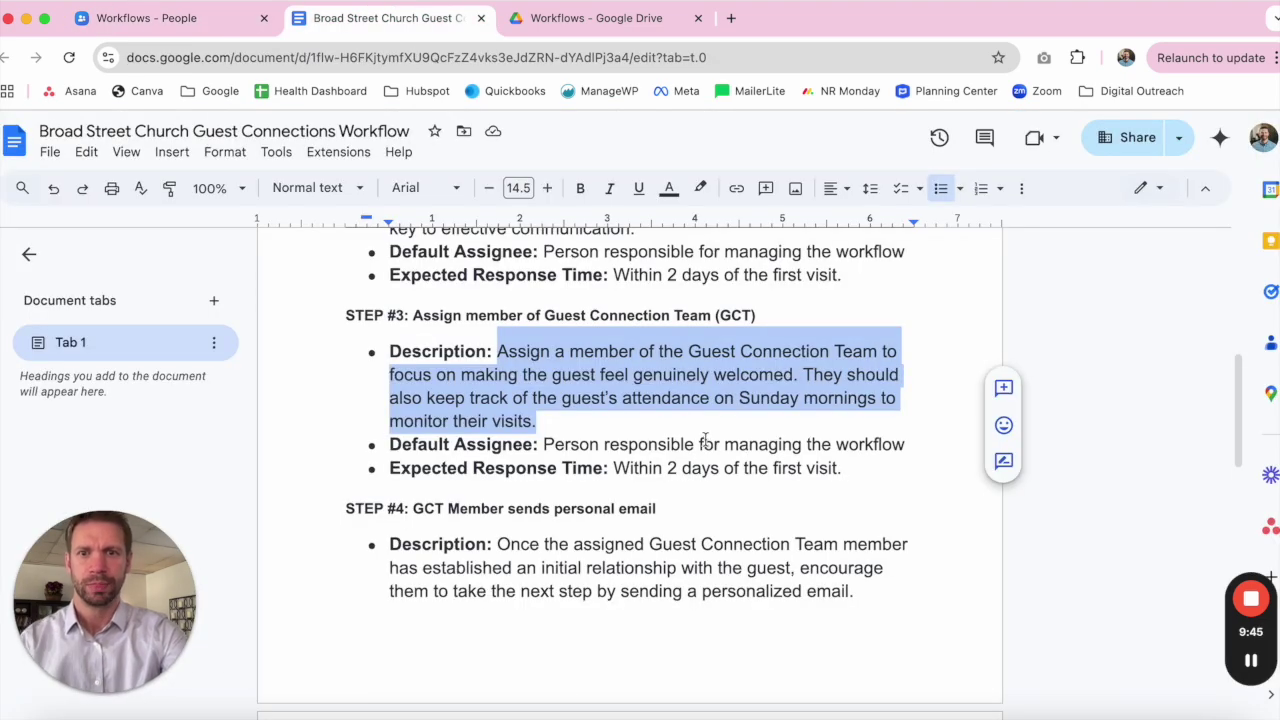
drag(565, 446, 779, 450)
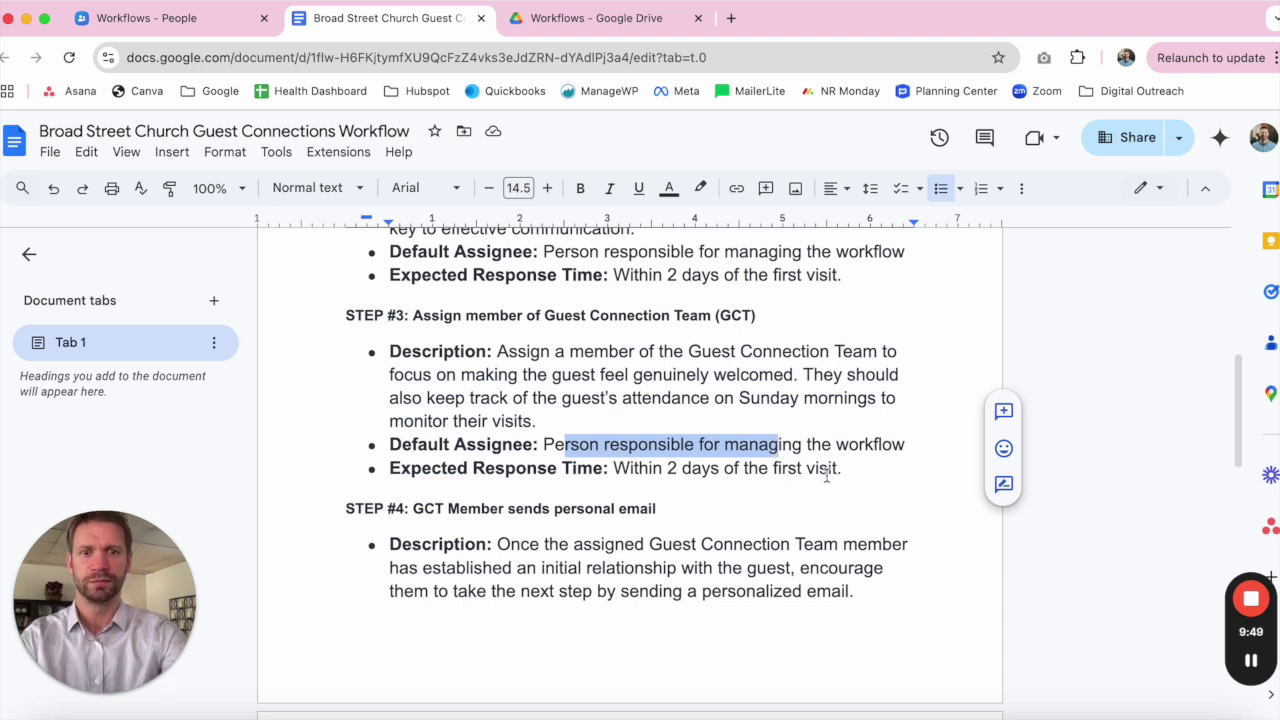
click(827, 472)
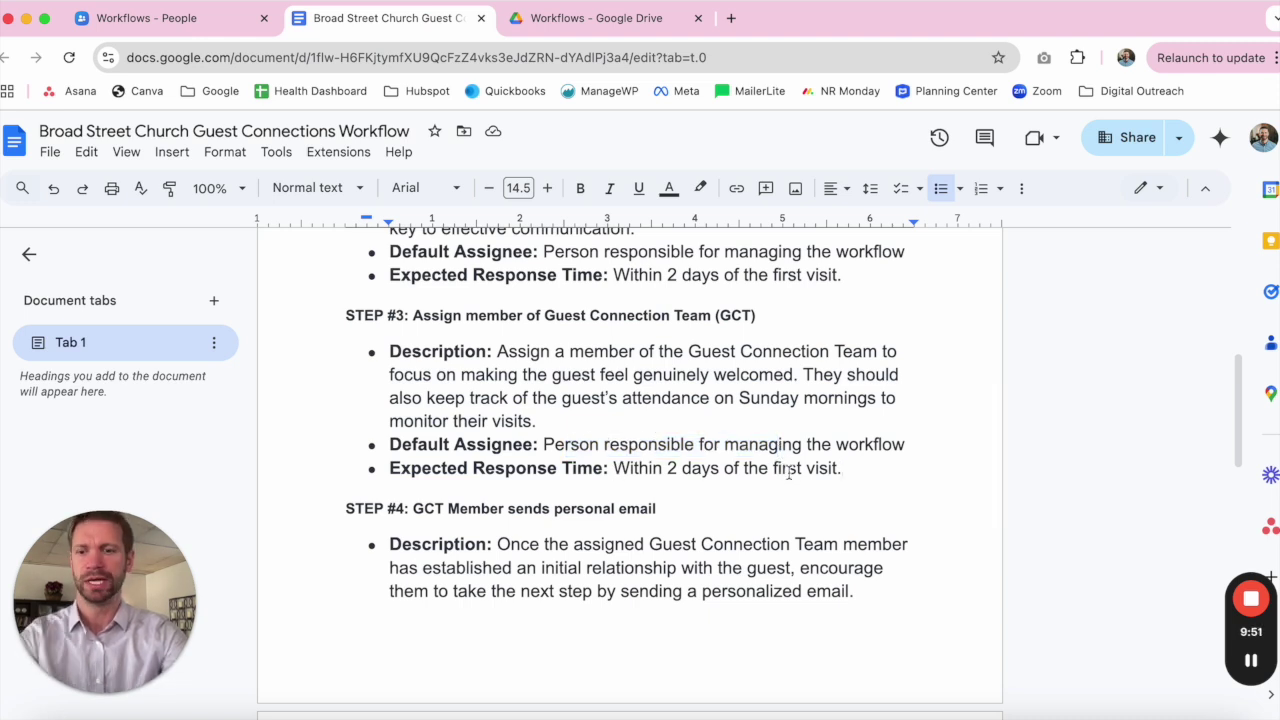
key(ctrl+shift+Tab)
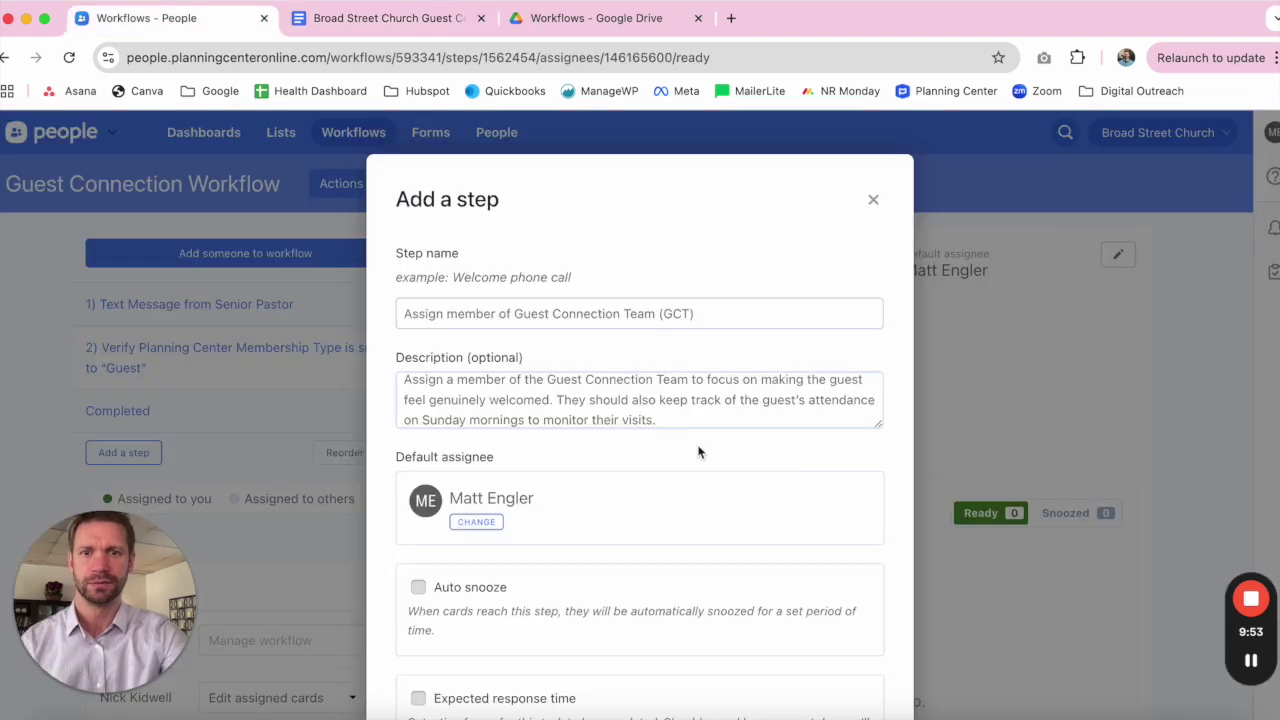
scroll(698, 452, down, 2)
click(418, 621)
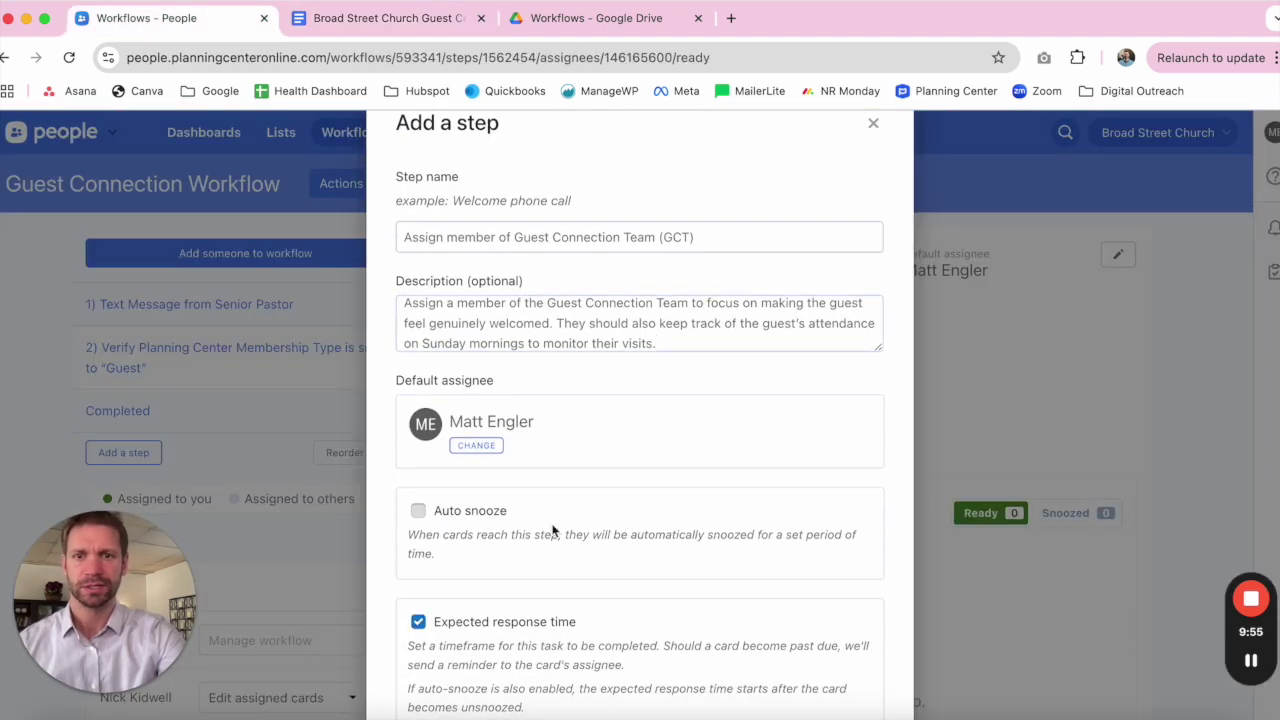
scroll(552, 530, down, 1)
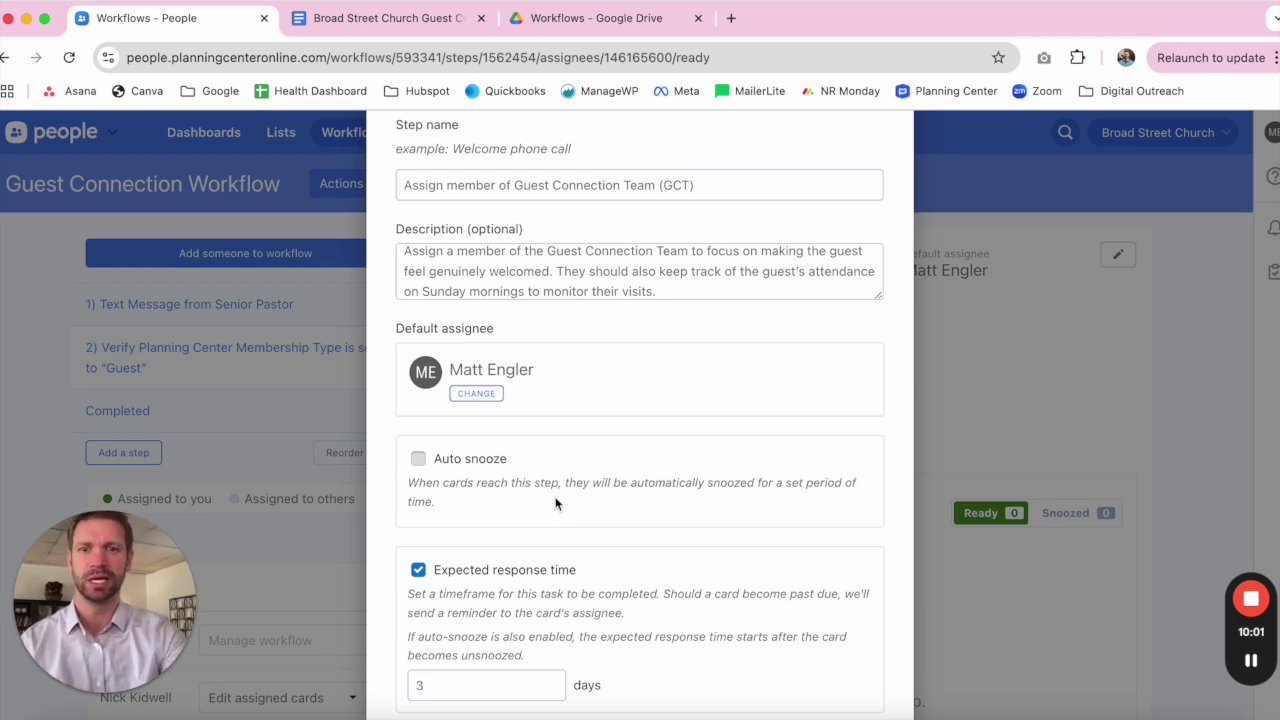
scroll(555, 500, down, 1)
double_click(418, 644)
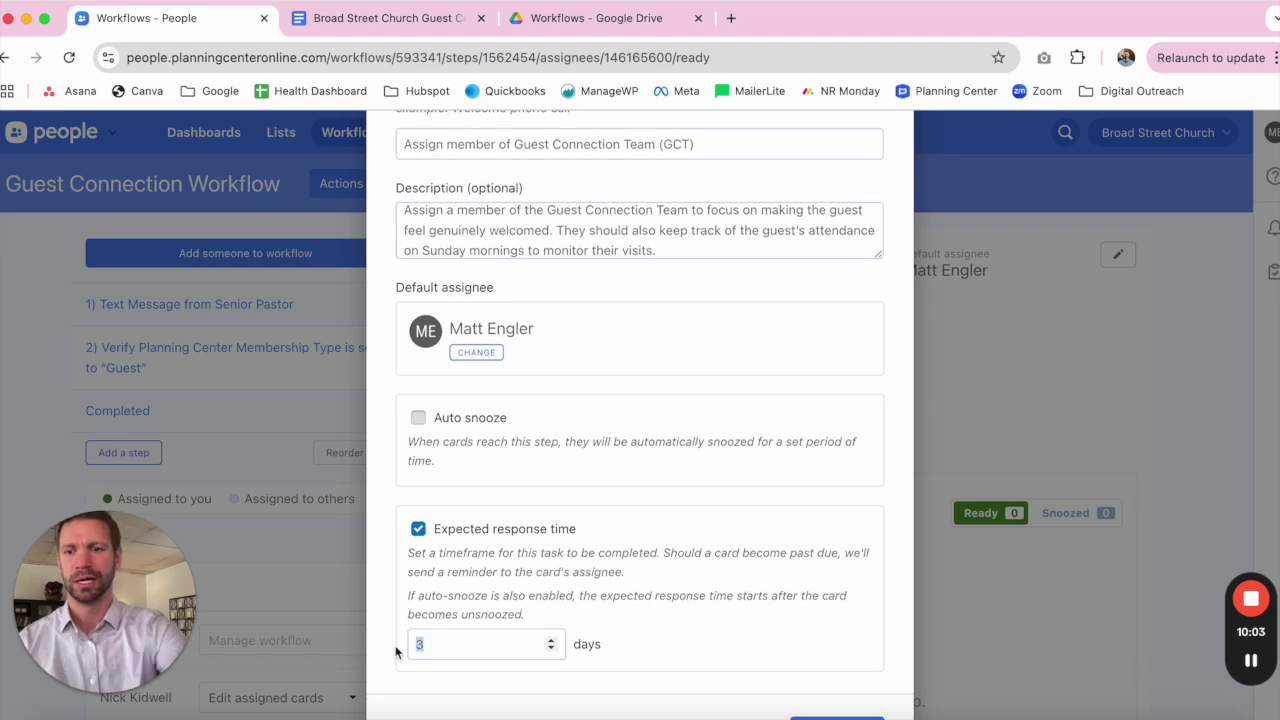
text(2)
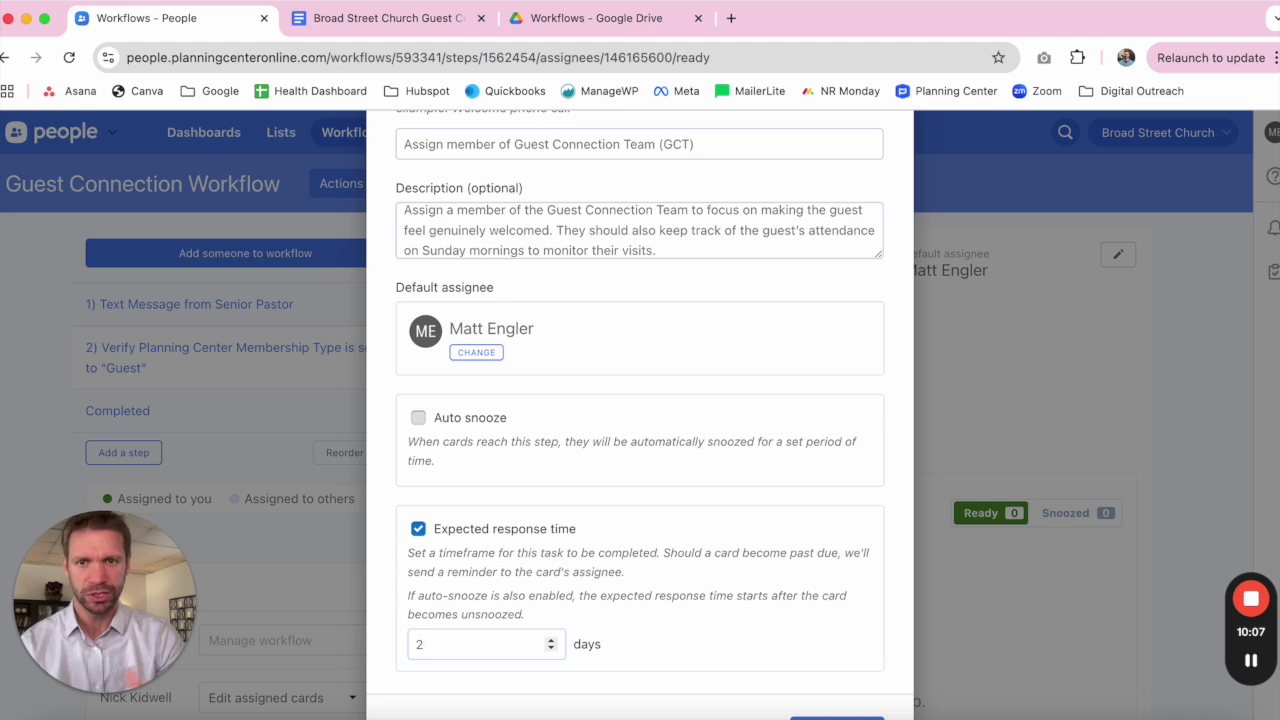
scroll(542, 540, down, 3)
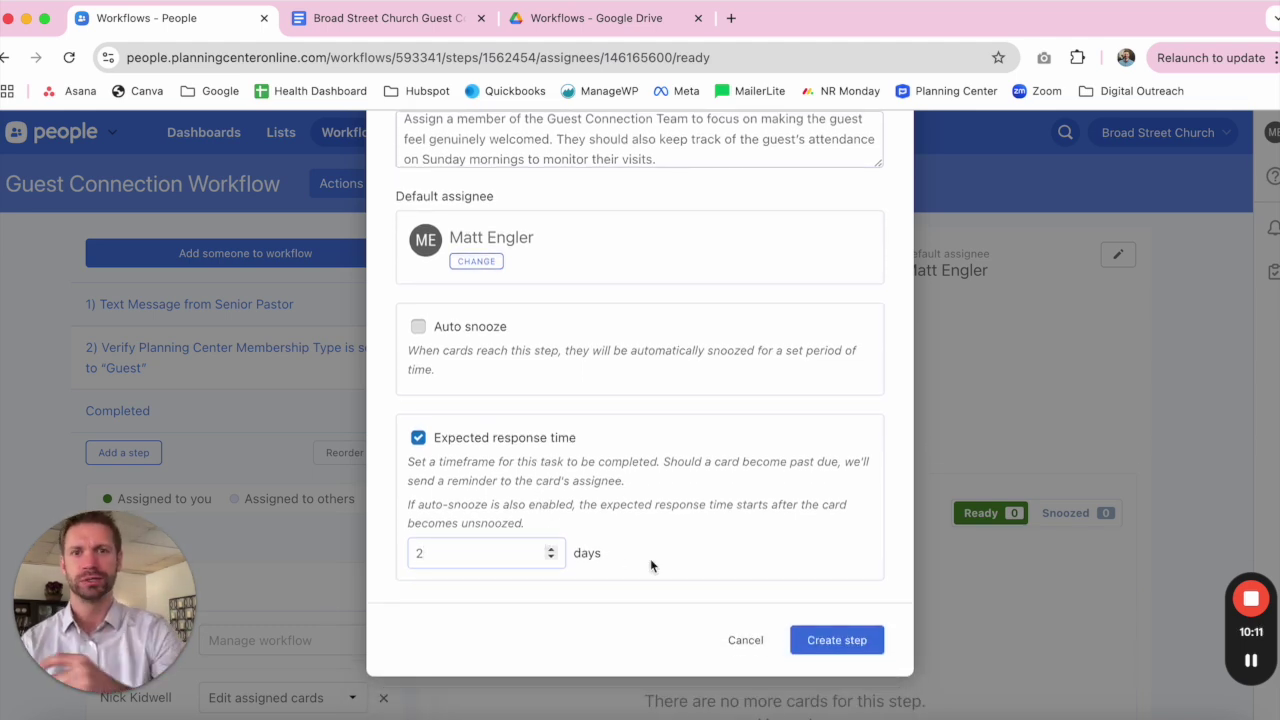
click(829, 643)
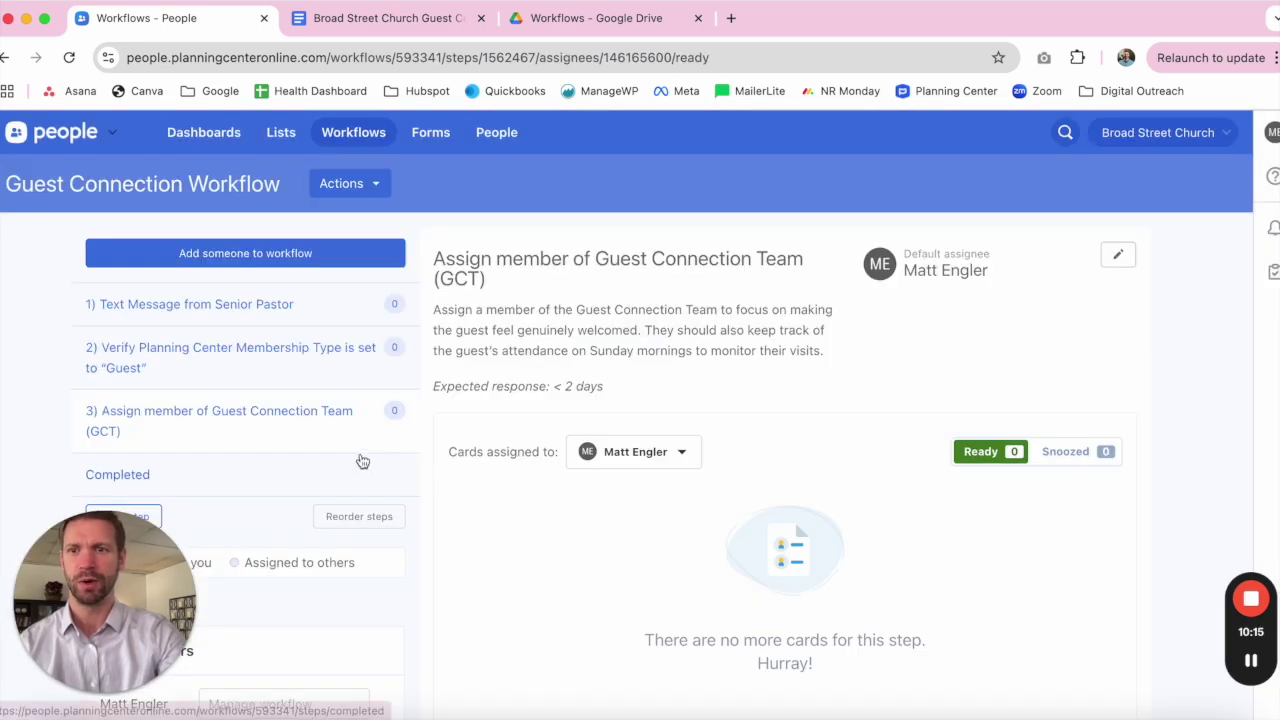
Step: Start a fourth workflow step, naming it "GCT Member sends personal email" with the title copied from the Google Docs outline
scroll(325, 410, down, 2)
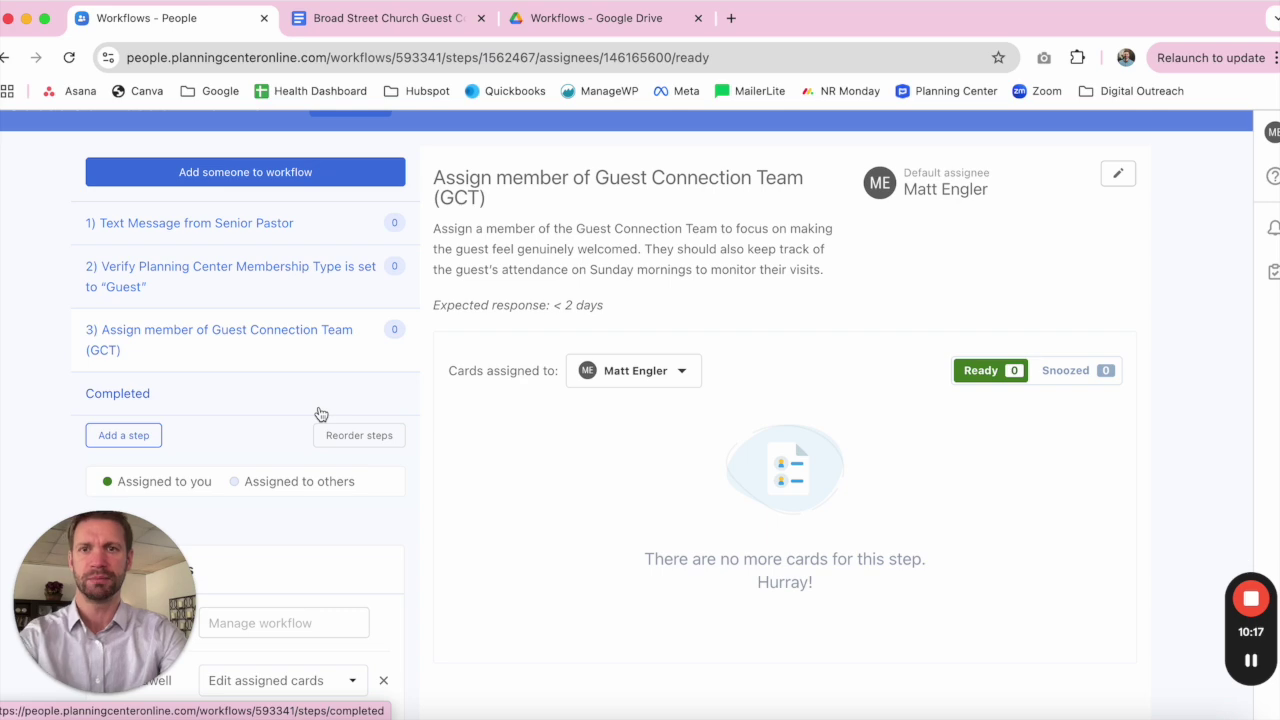
key(ctrl+Tab)
scroll(500, 408, down, 3)
scroll(513, 408, down, 1)
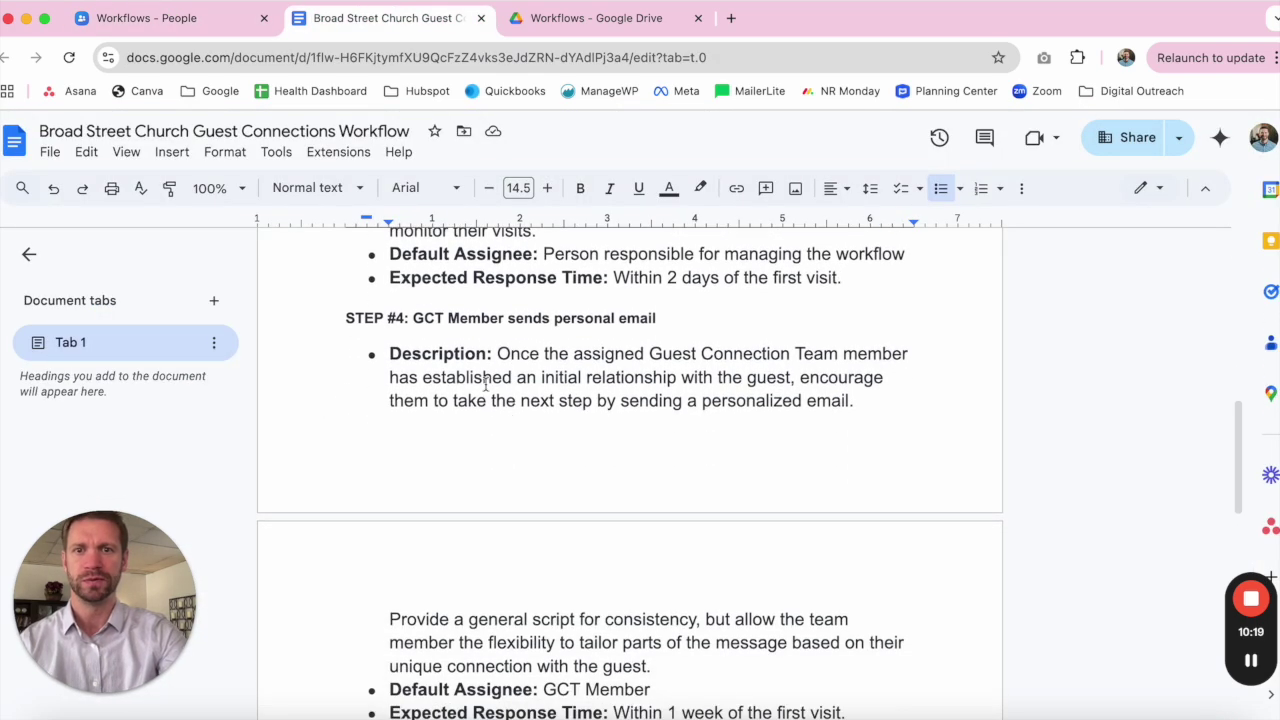
drag(413, 318, 663, 322)
key(ctrl+c)
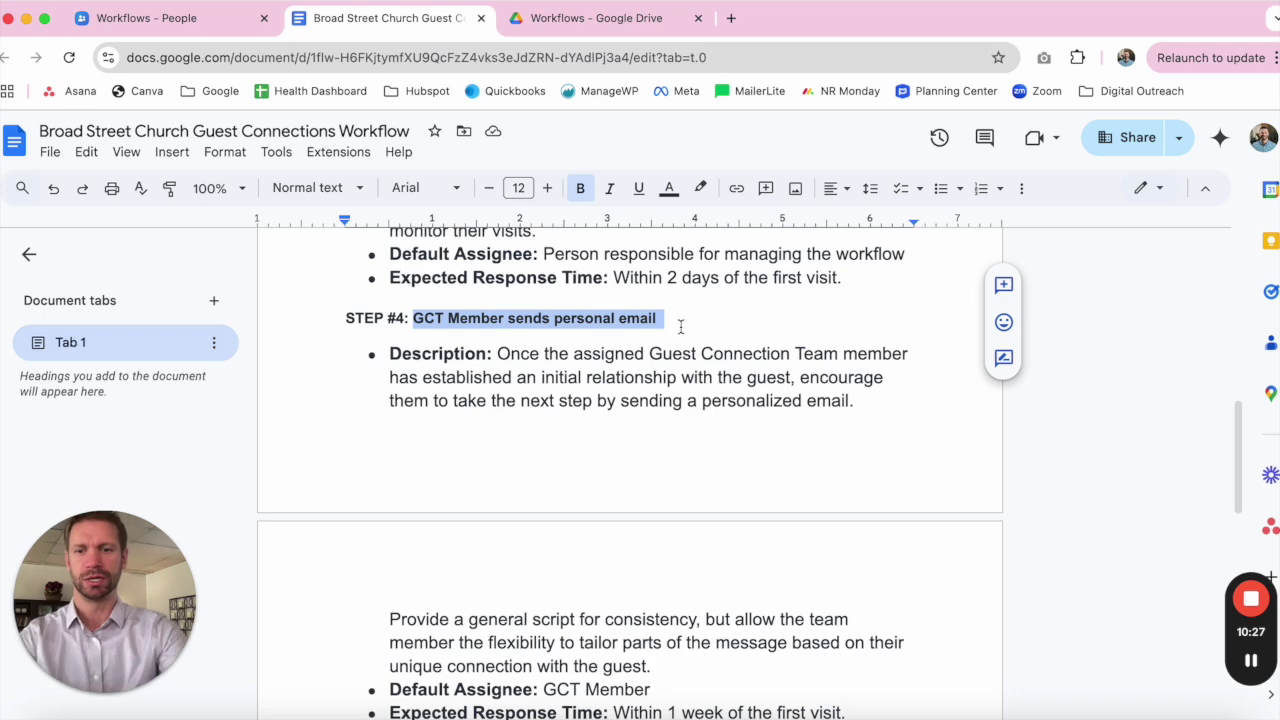
key(ctrl+shift+Tab)
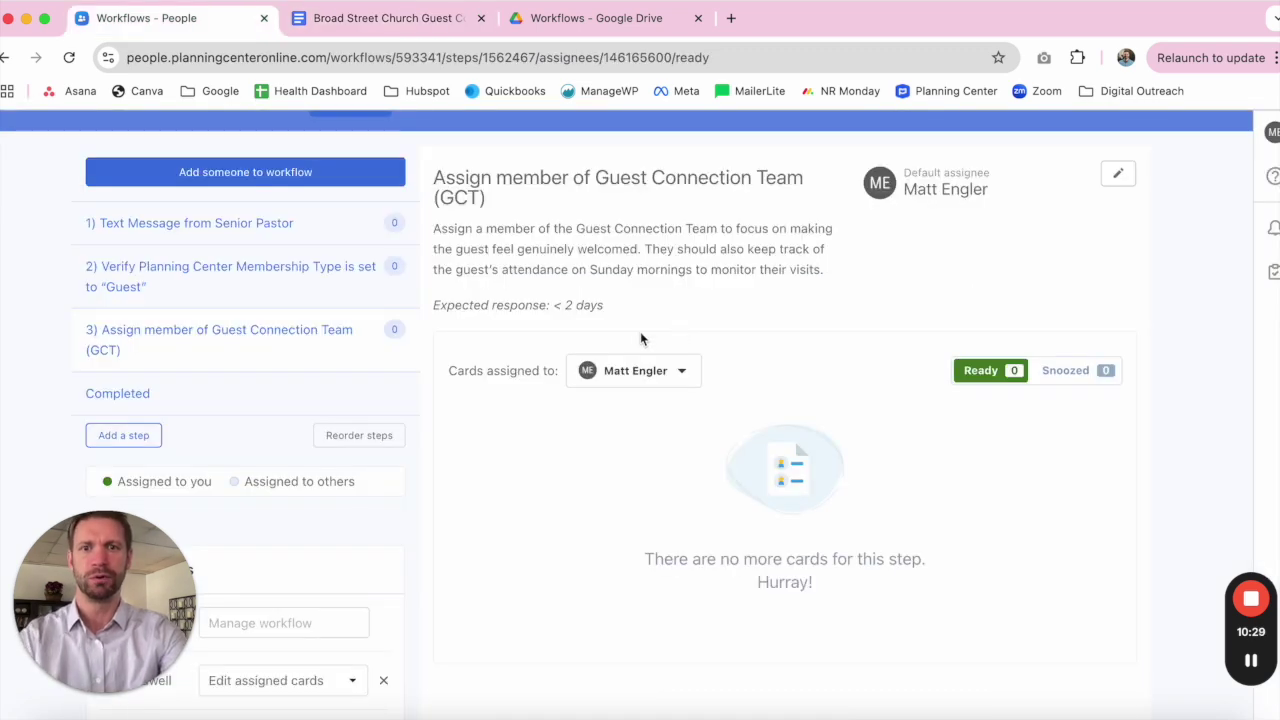
click(118, 436)
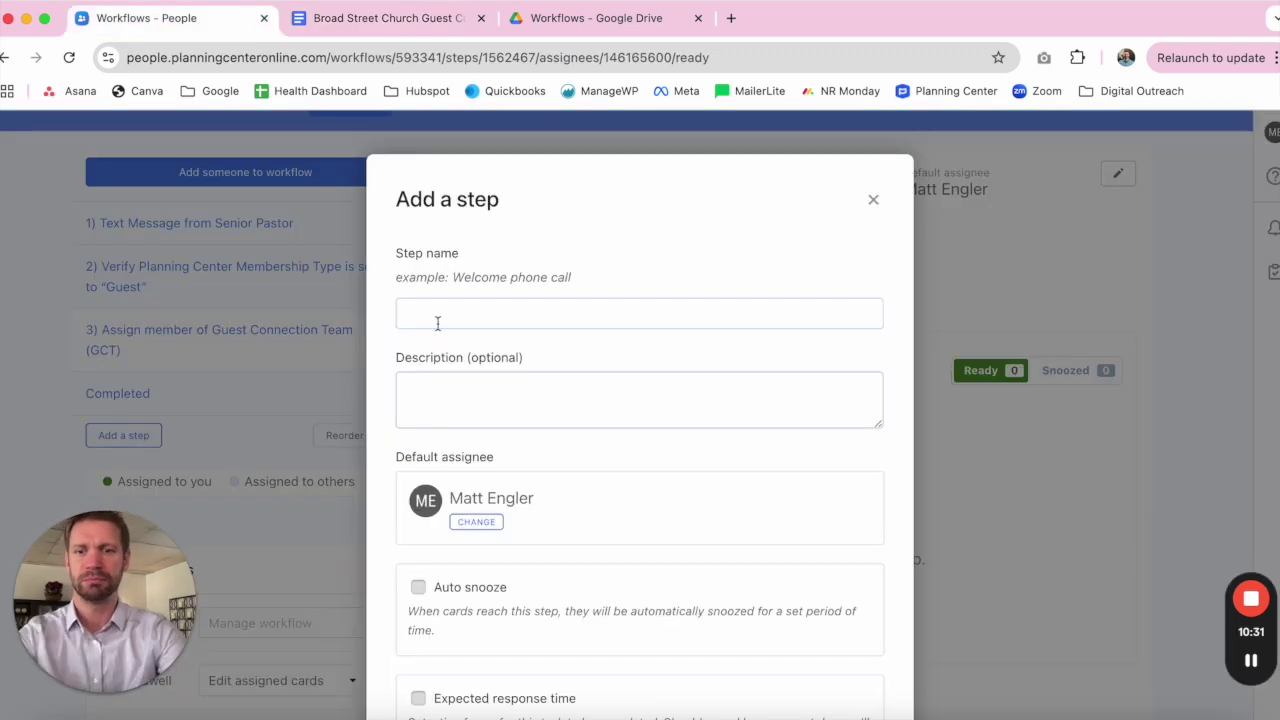
key(ctrl+v)
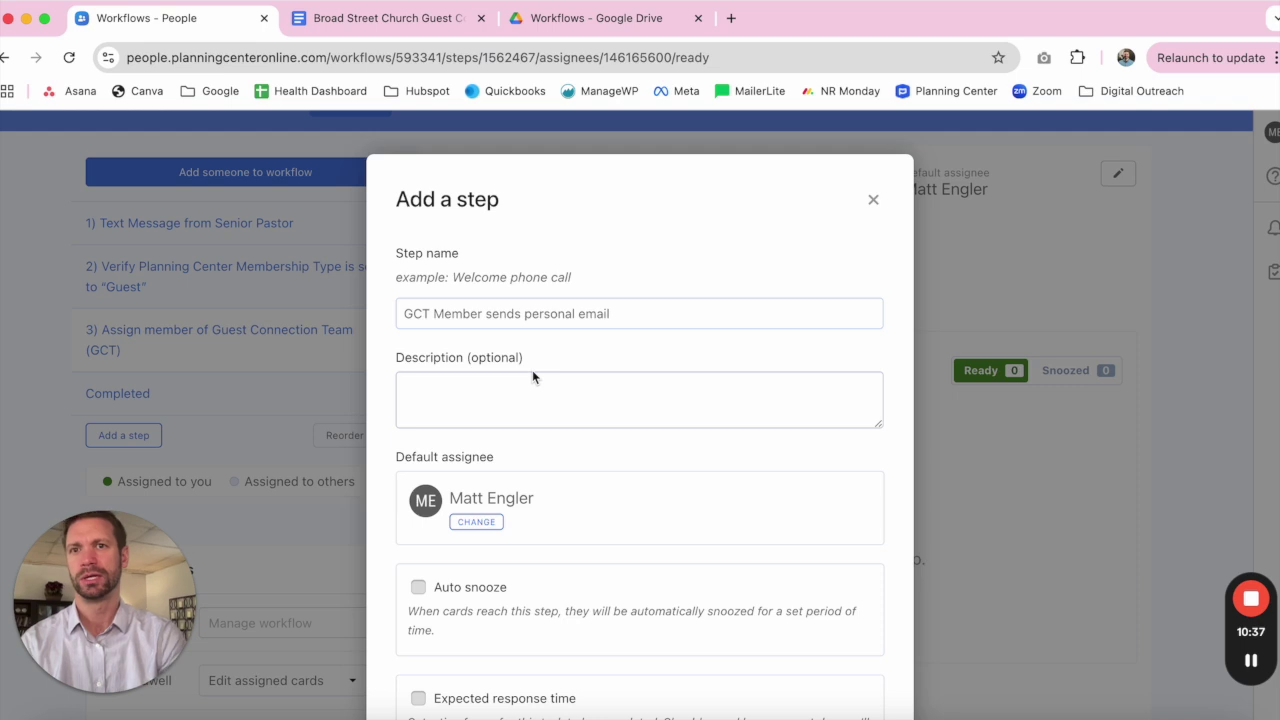
Step: Copy the full Step #4 description, including its continuation on the following page, from the Google Docs outline into the new step's description
key(ctrl+Tab)
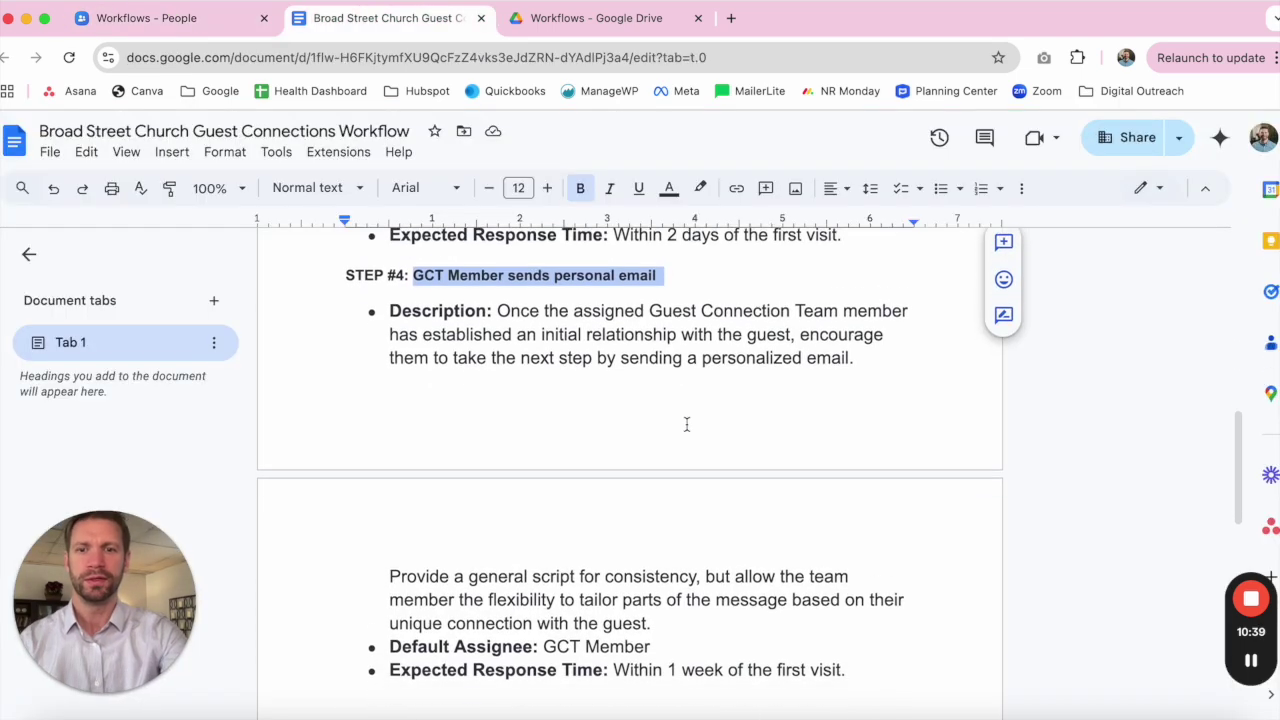
scroll(686, 424, down, 1)
drag(657, 608, 491, 298)
key(ctrl+shift+Tab)
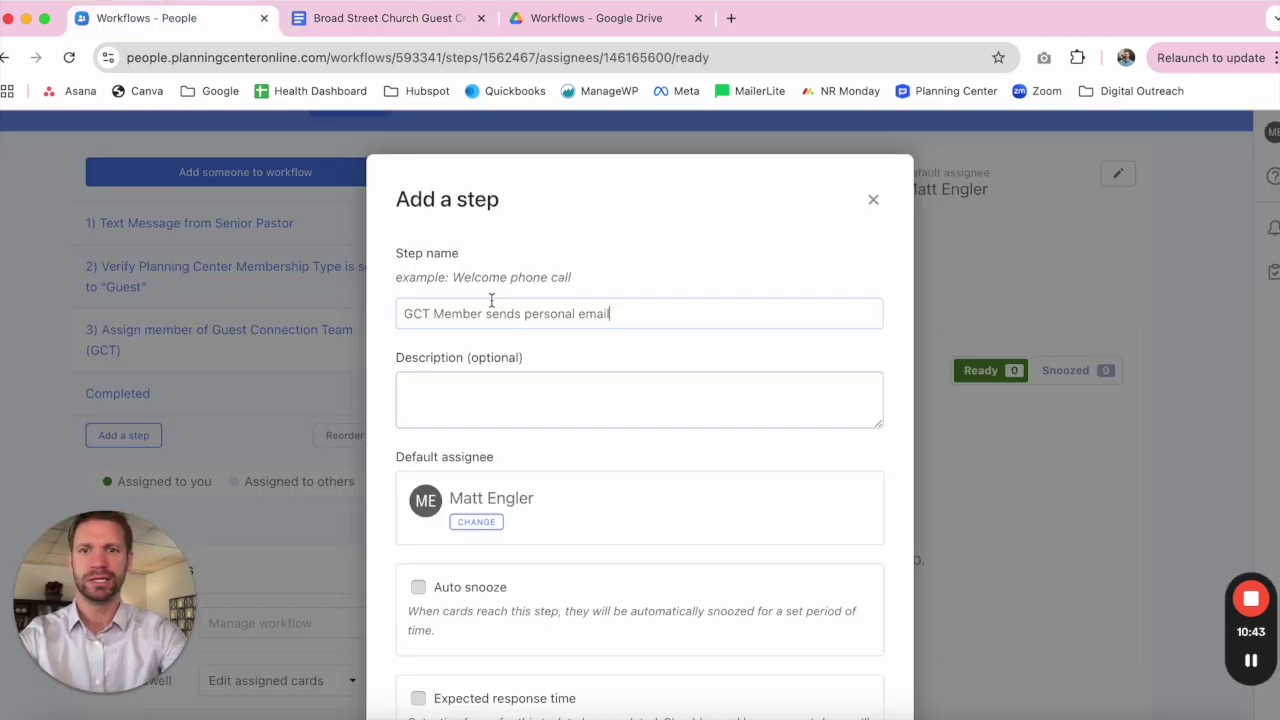
click(494, 382)
key(ctrl+v)
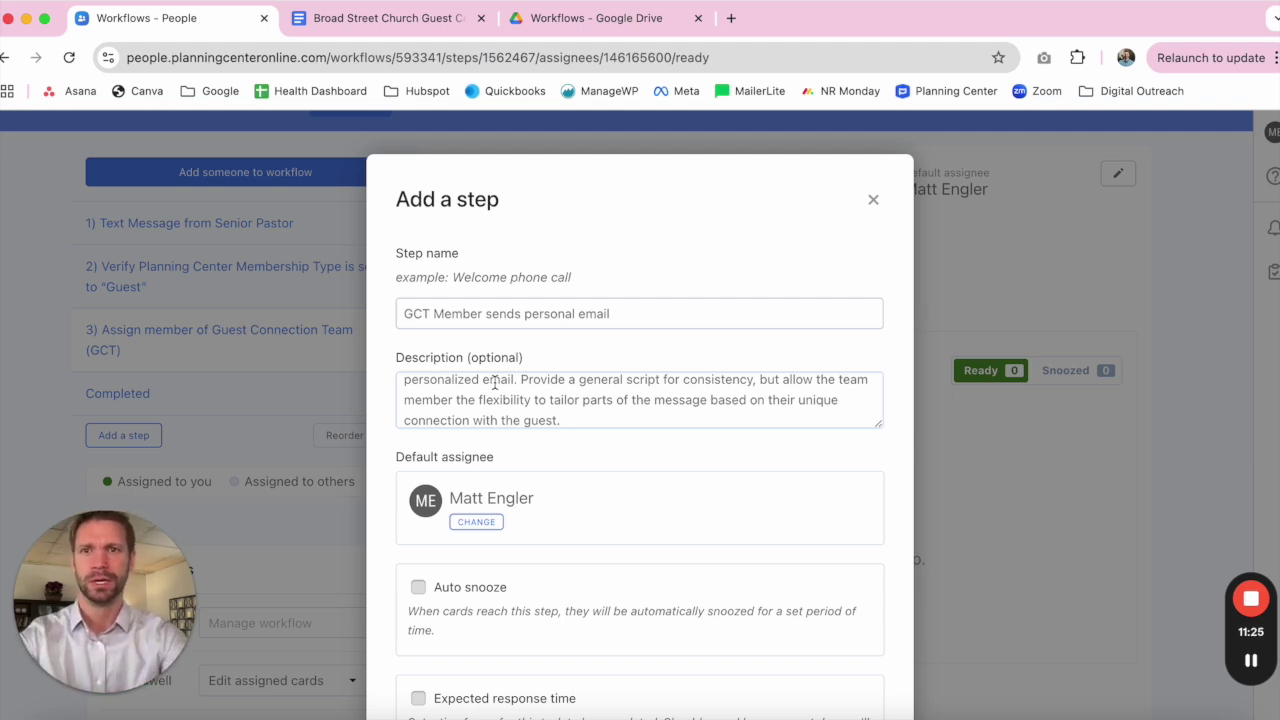
Step: Check Step #4's default assignee in the Google Docs outline, and change the new step's default assignee to the Guest Connection Team member
key(ctrl+Tab)
scroll(630, 560, down, 1)
drag(543, 573, 662, 584)
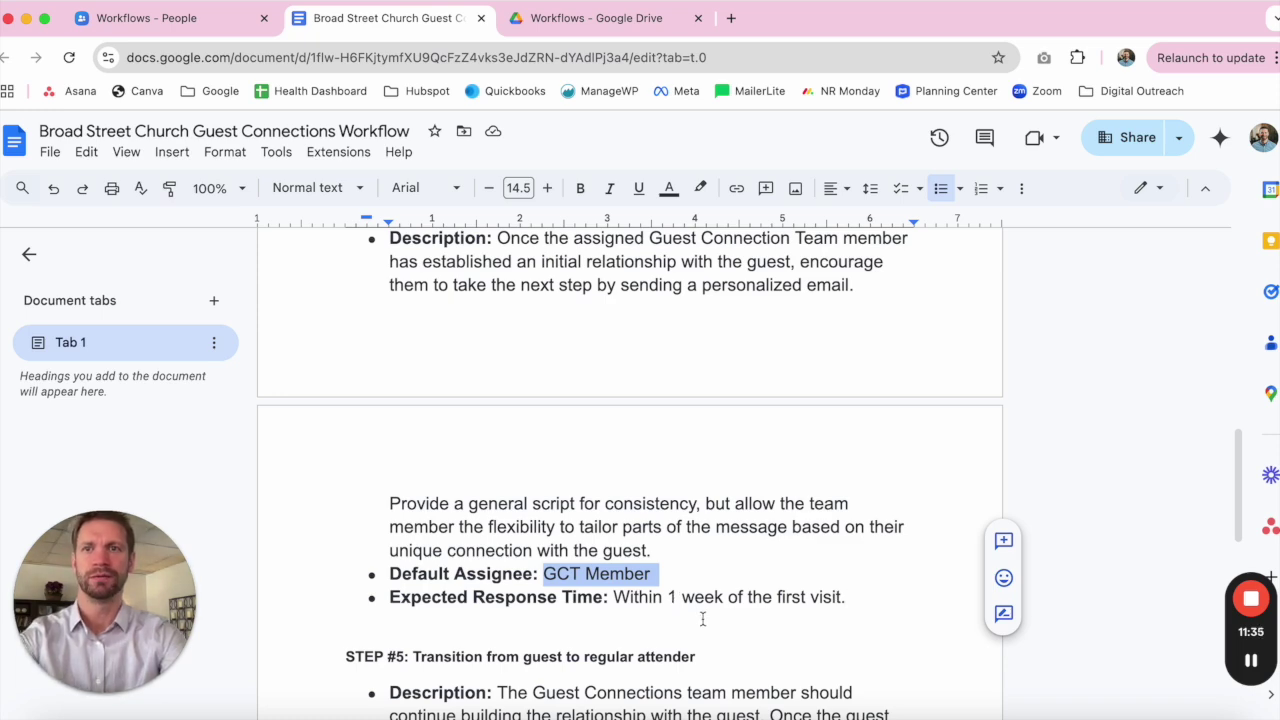
key(ctrl+shift+Tab)
click(485, 524)
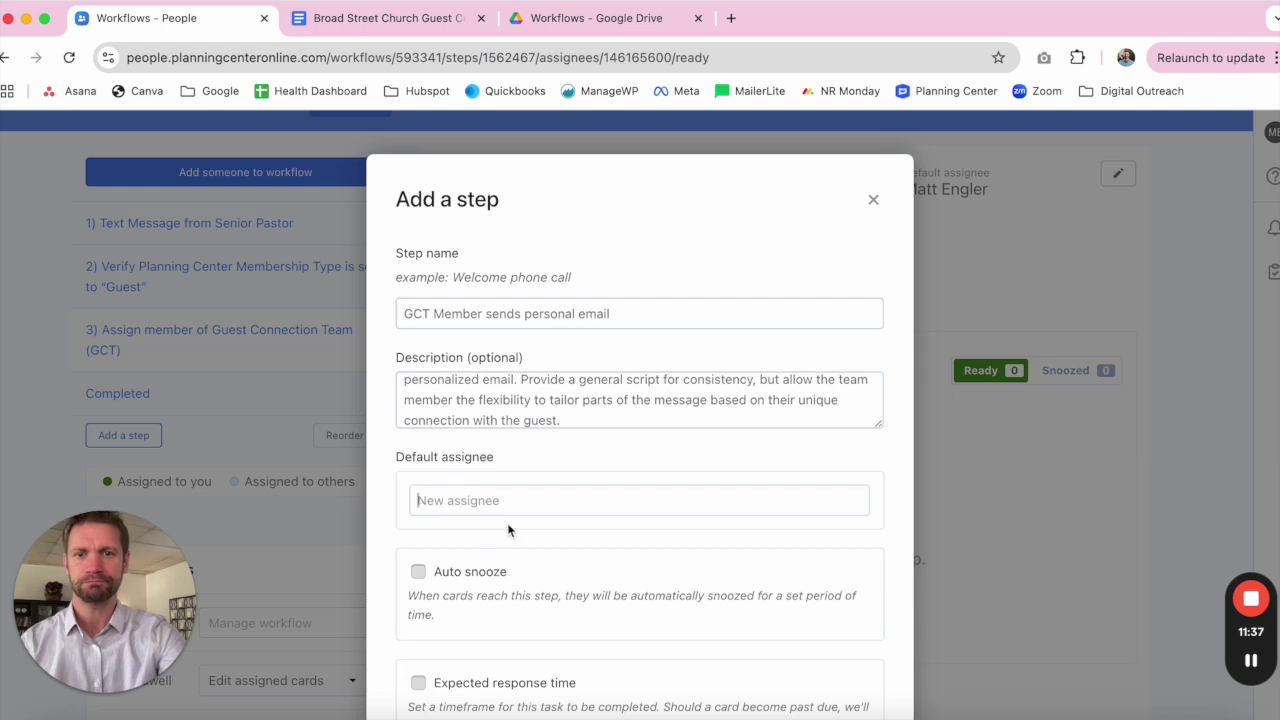
text(luke)
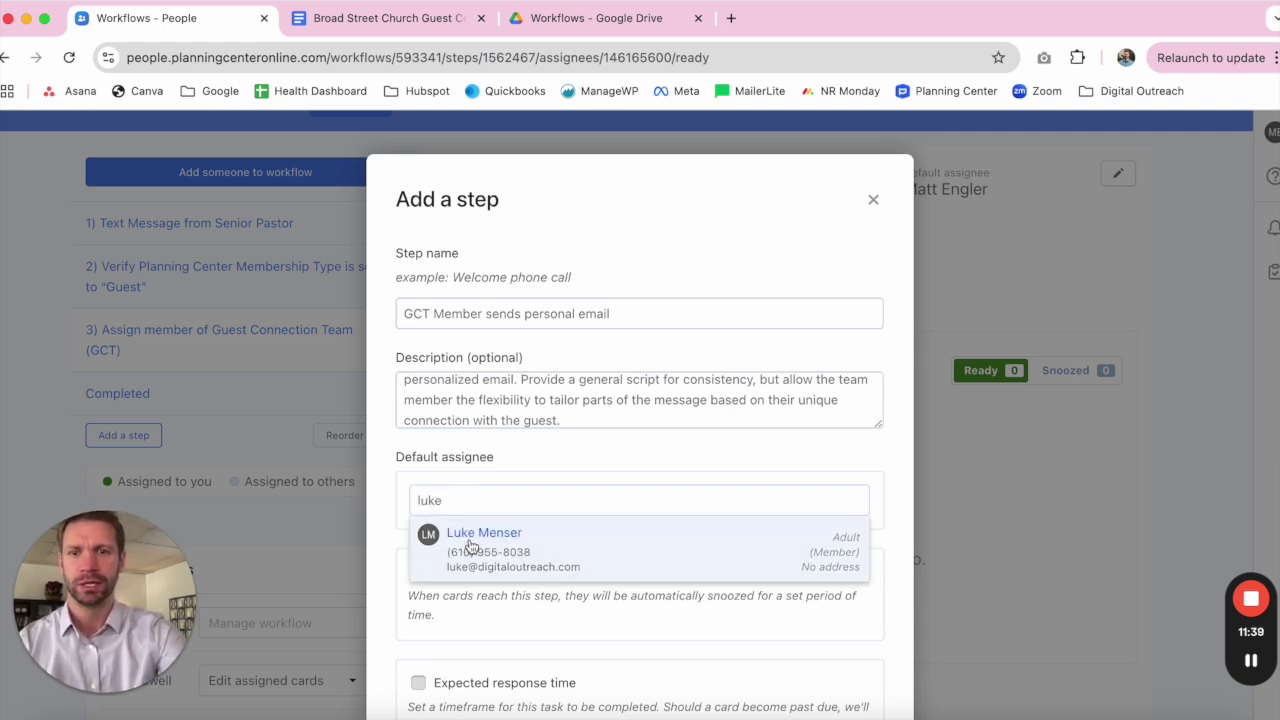
click(470, 545)
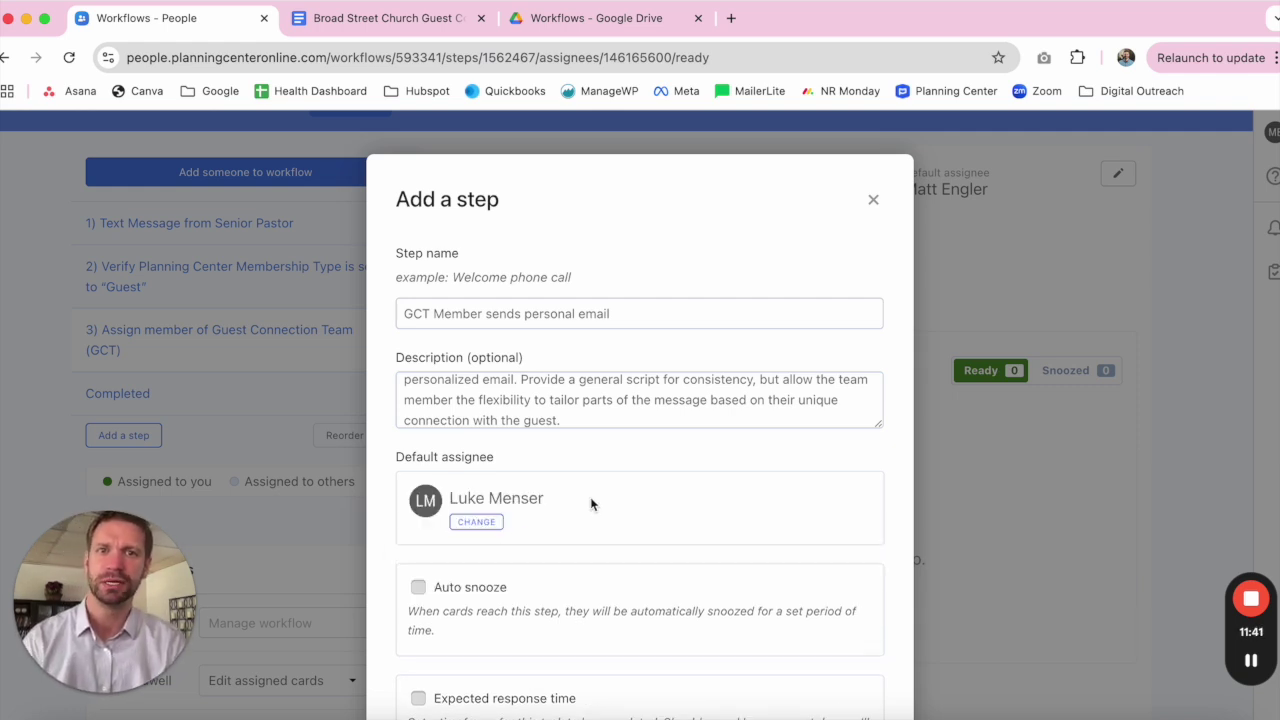
Step: Enable an expected response time of 5 days for the personal email step and create the step
scroll(619, 479, down, 3)
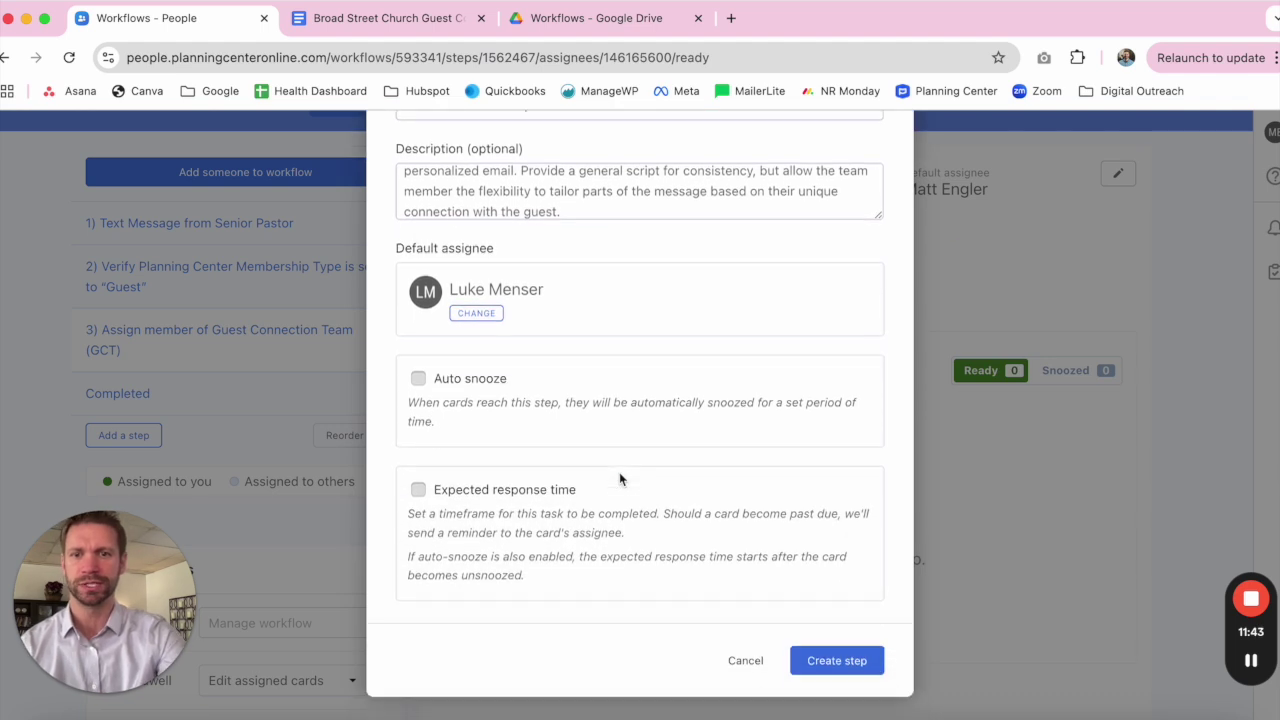
click(418, 469)
scroll(546, 500, down, 1)
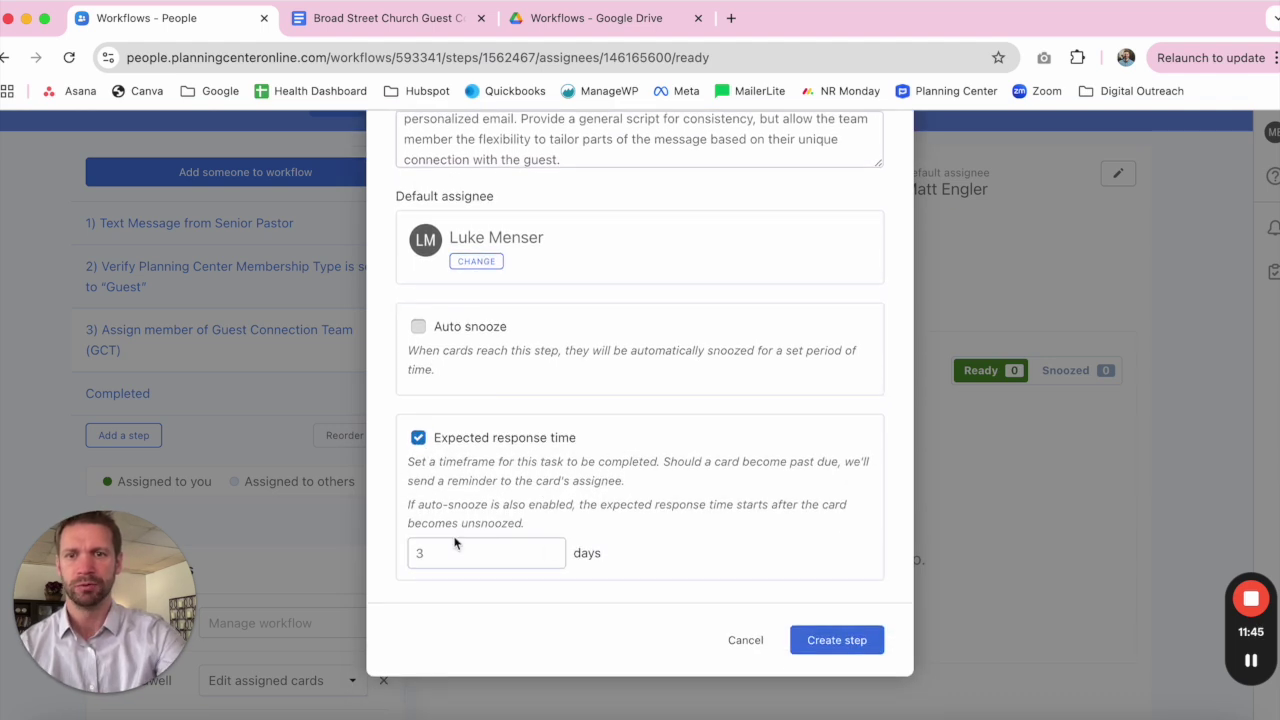
drag(436, 552, 410, 552)
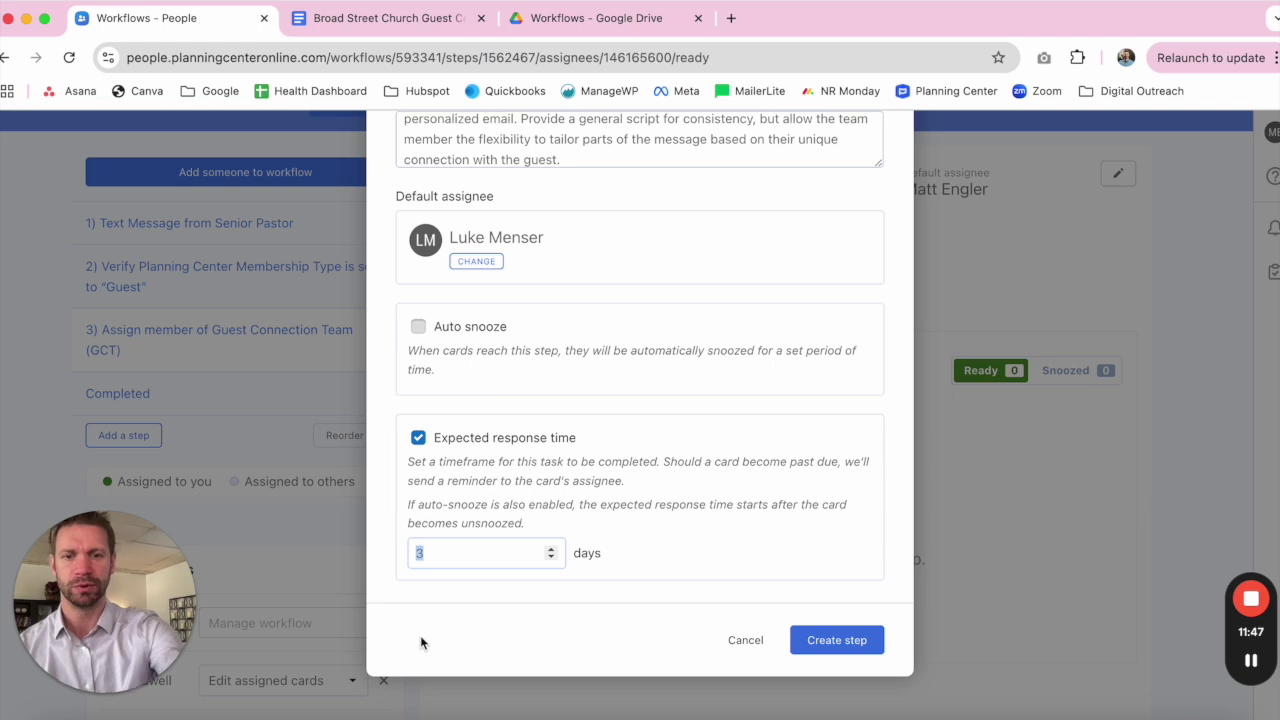
text(5)
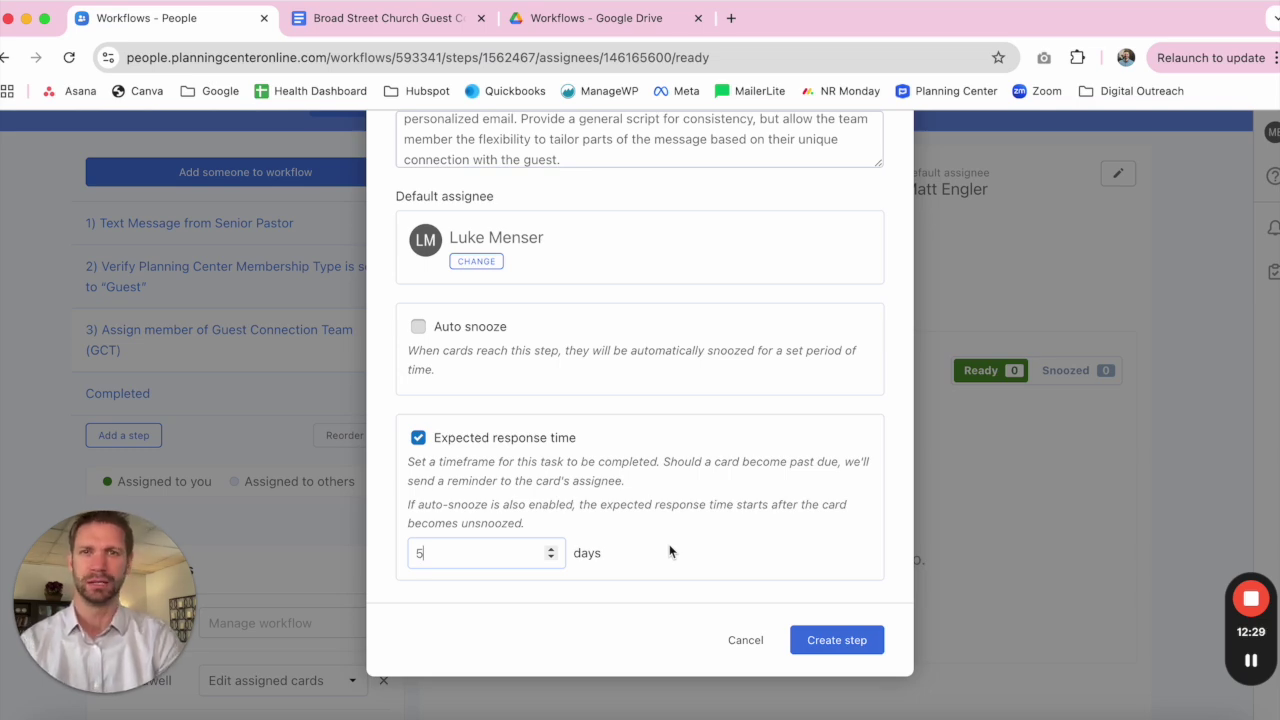
click(837, 641)
Step: Add a fifth workflow step, naming it "Transition from guest to regular attender" with the title copied from the Google Docs outline
scroll(363, 405, down, 3)
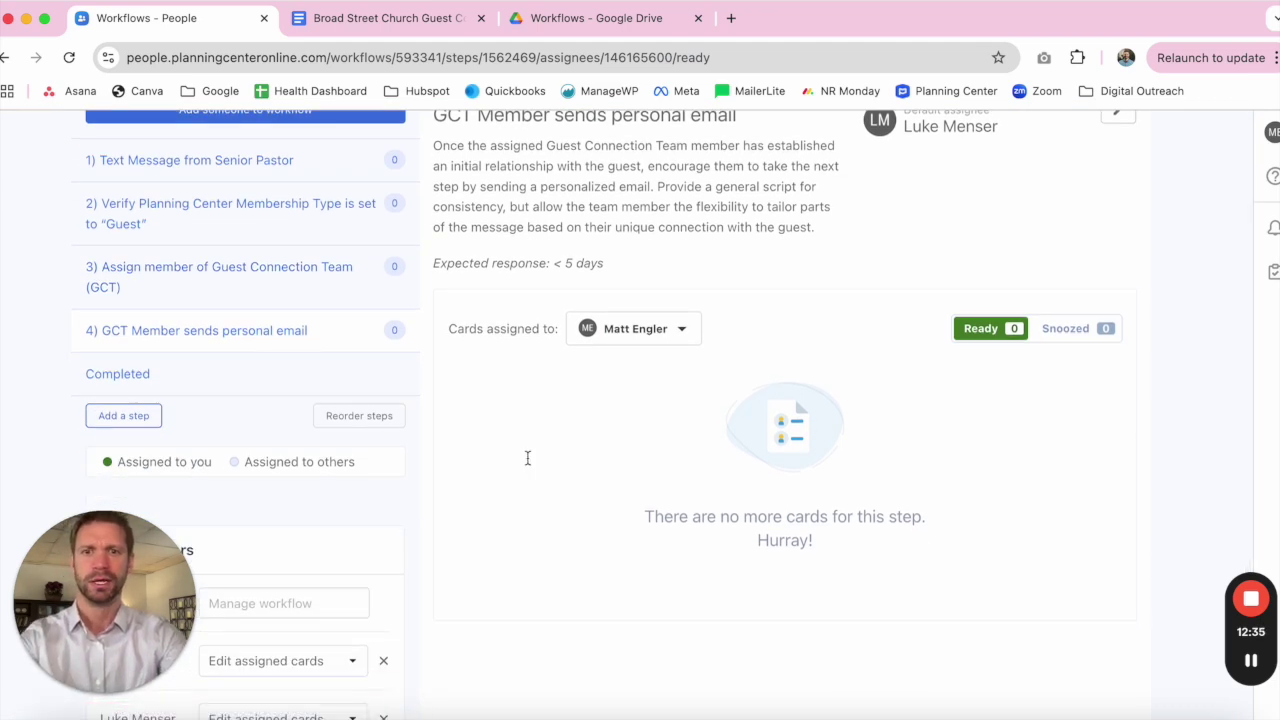
key(ctrl+Tab)
scroll(707, 437, down, 5)
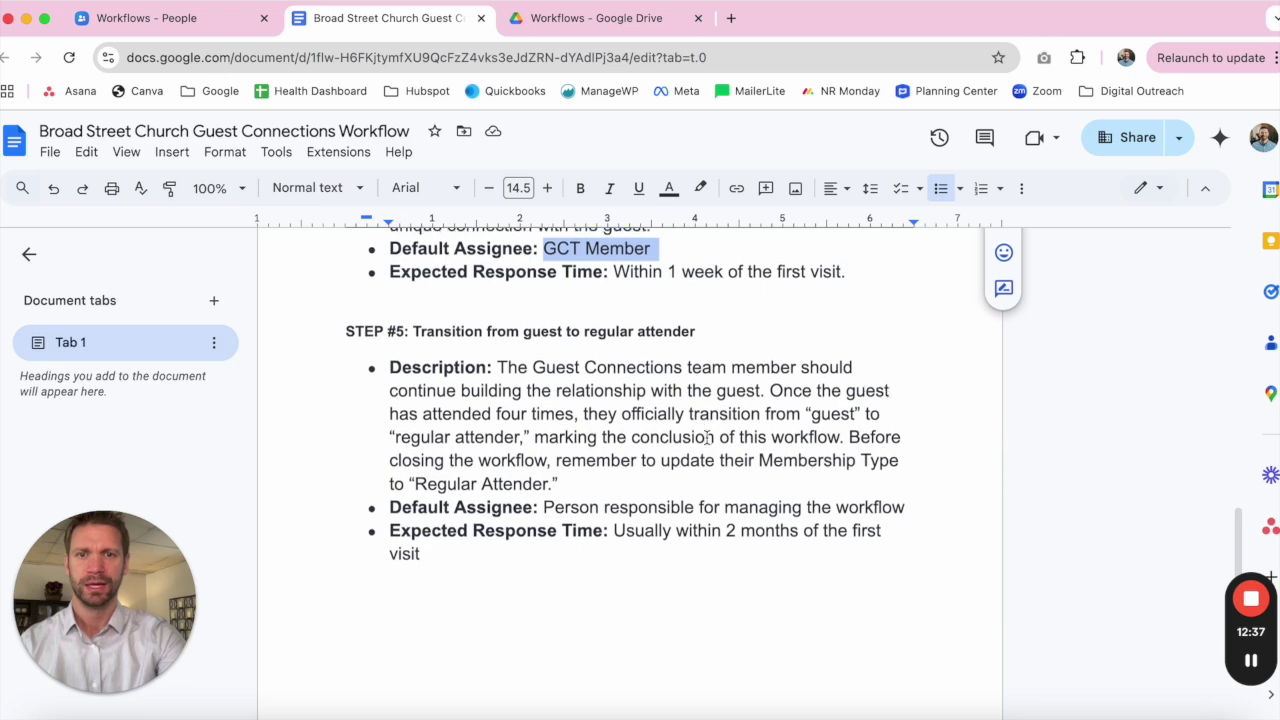
scroll(707, 437, down, 1)
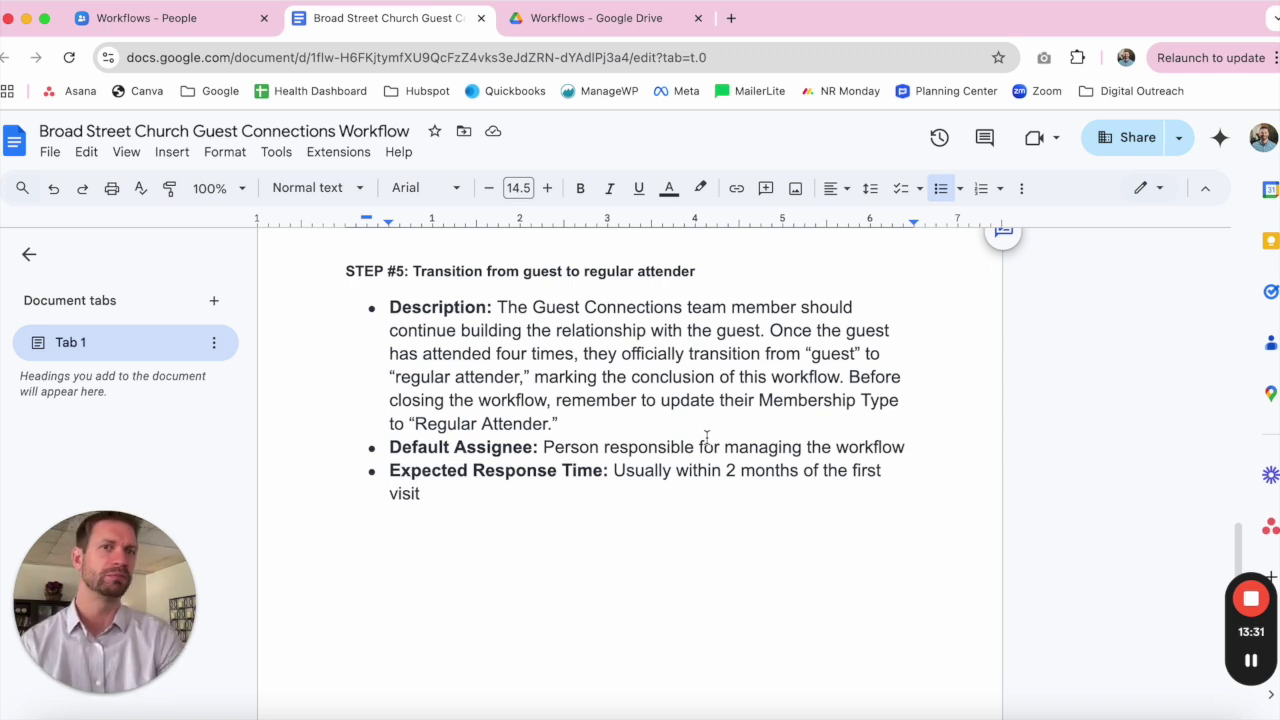
drag(697, 268, 416, 271)
key(super+c)
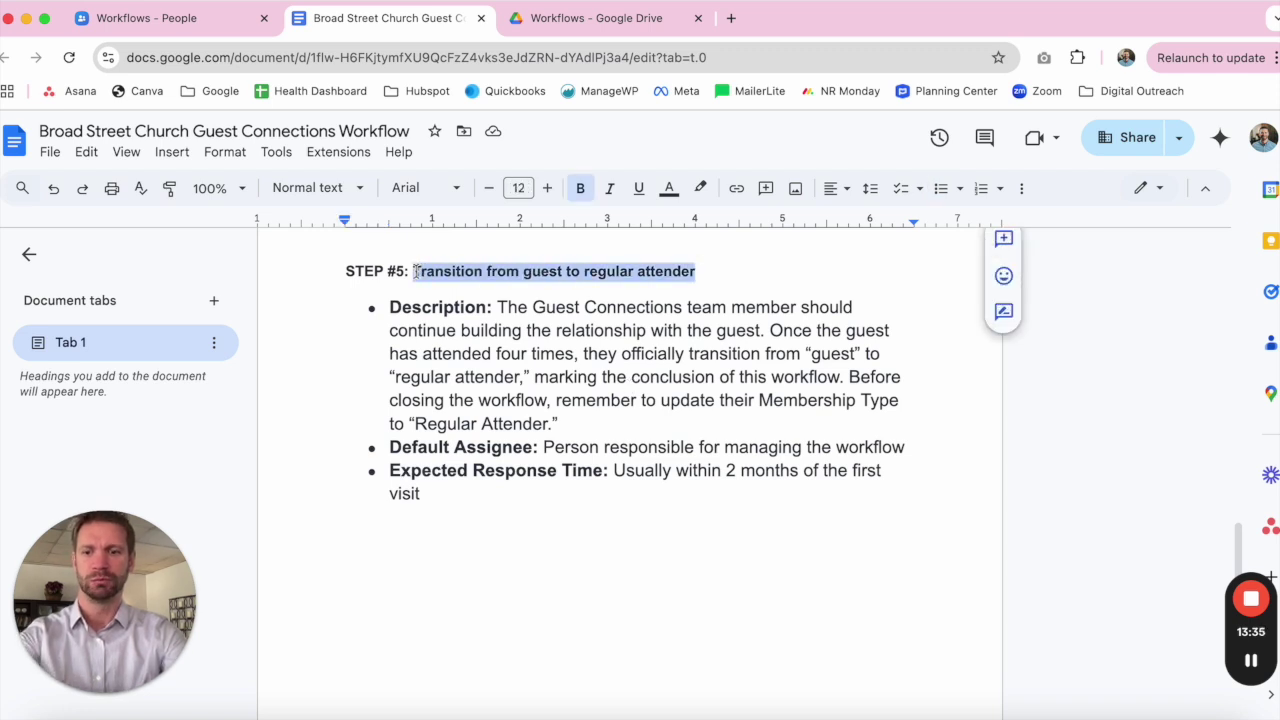
key(ctrl+shift+Tab)
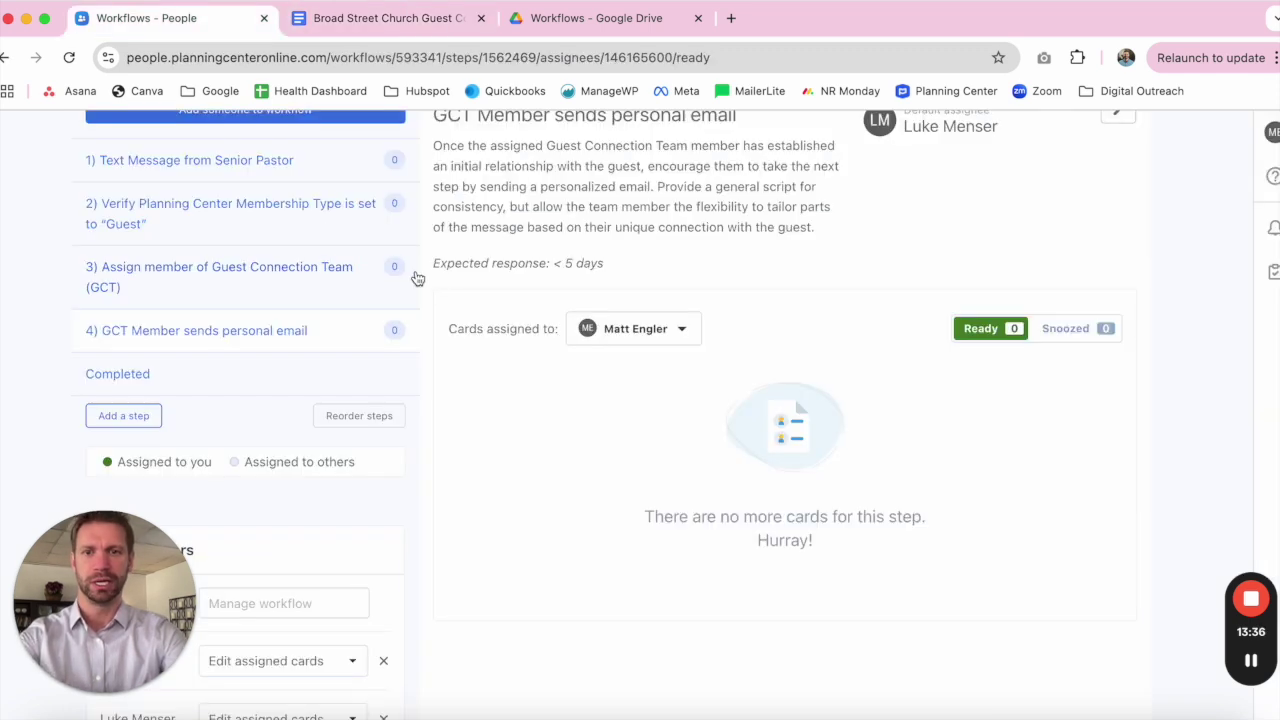
click(123, 415)
key(super+v)
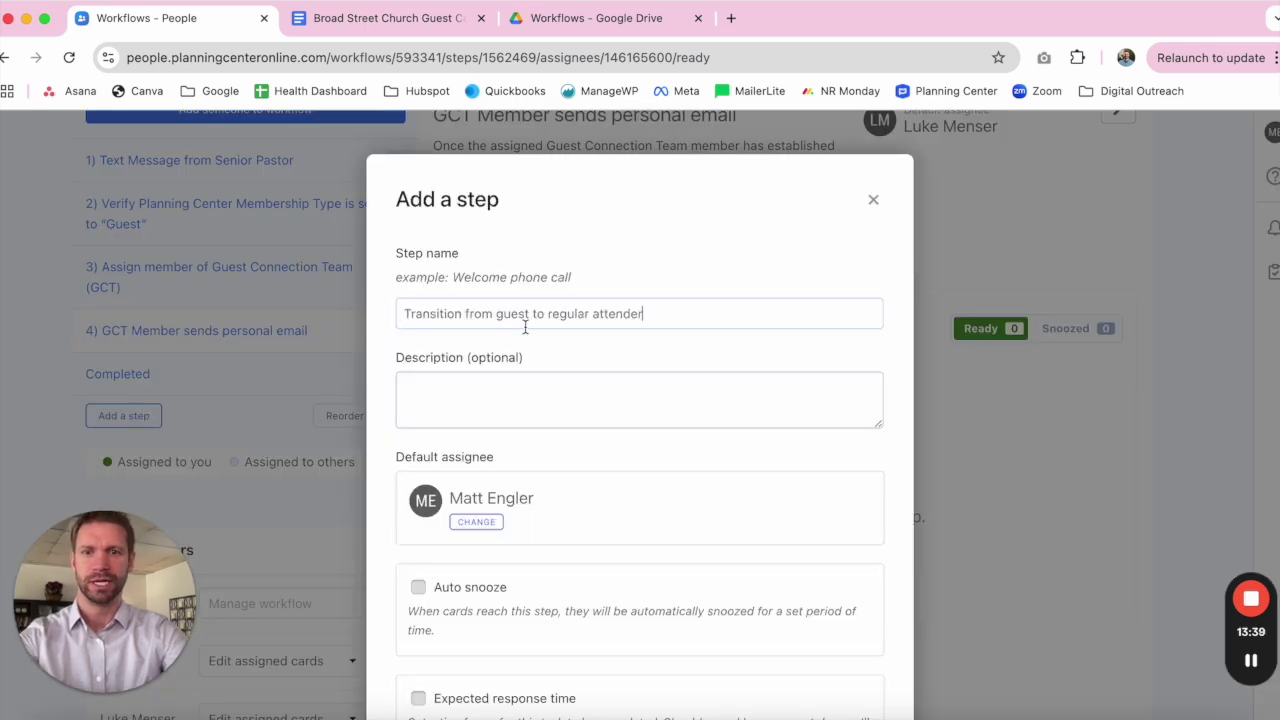
Step: Copy the full Step #5 description from the Google Docs outline into the new step's description
key(ctrl+Tab)
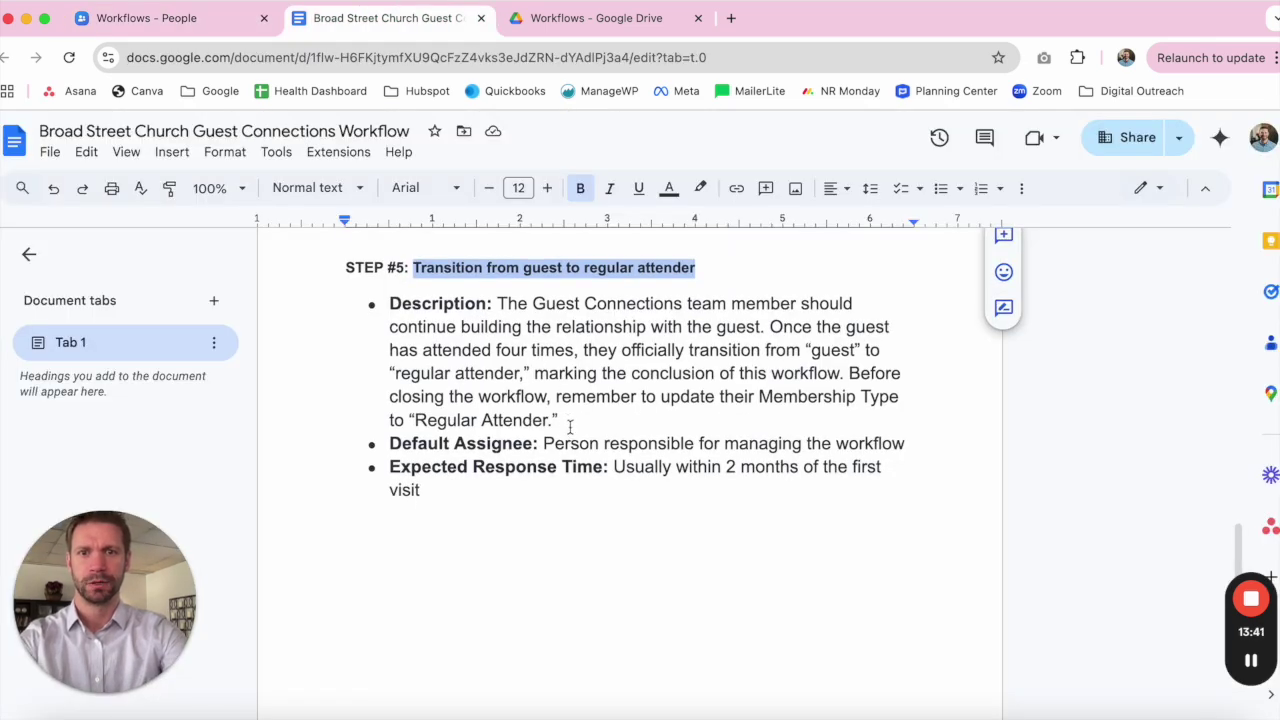
drag(563, 421, 497, 303)
key(super+c)
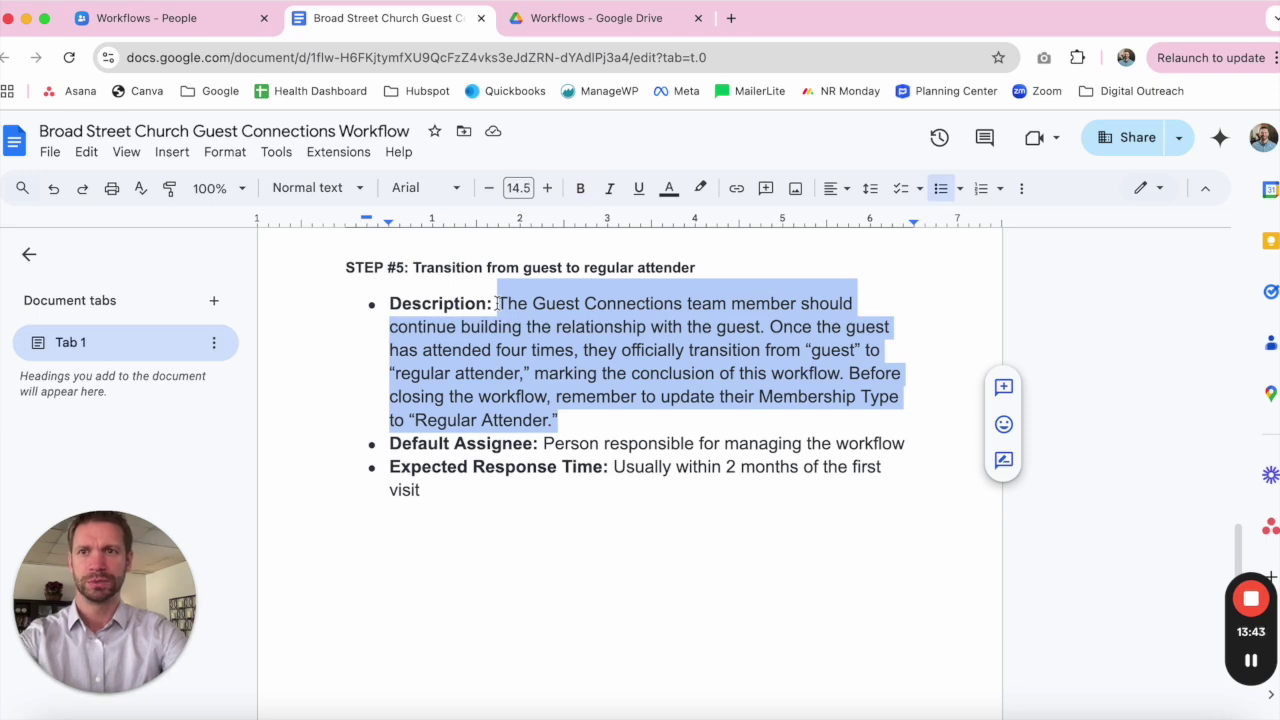
key(ctrl+shift+Tab)
click(491, 391)
key(super+v)
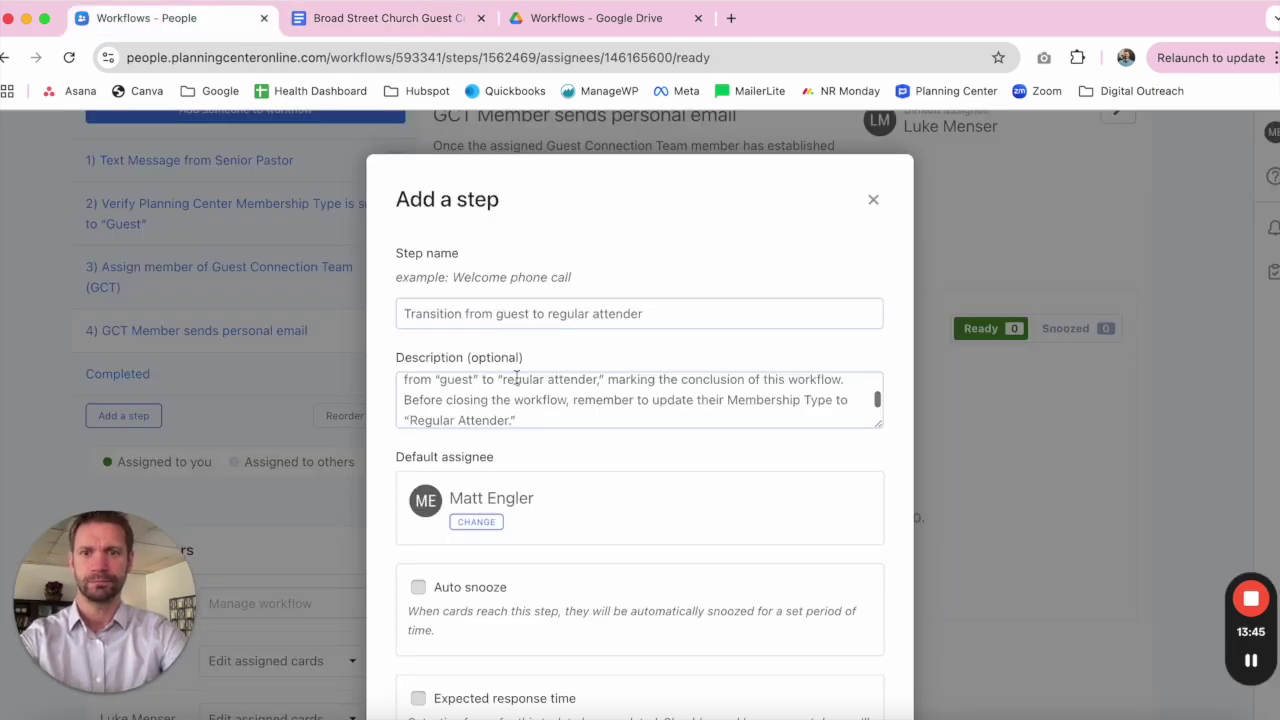
Step: Check Step #5's default assignee and expected response time in the Google Docs outline and return to the new step's form in Planning Center
scroll(493, 393, down, 1)
key(ctrl+Tab)
drag(543, 444, 846, 444)
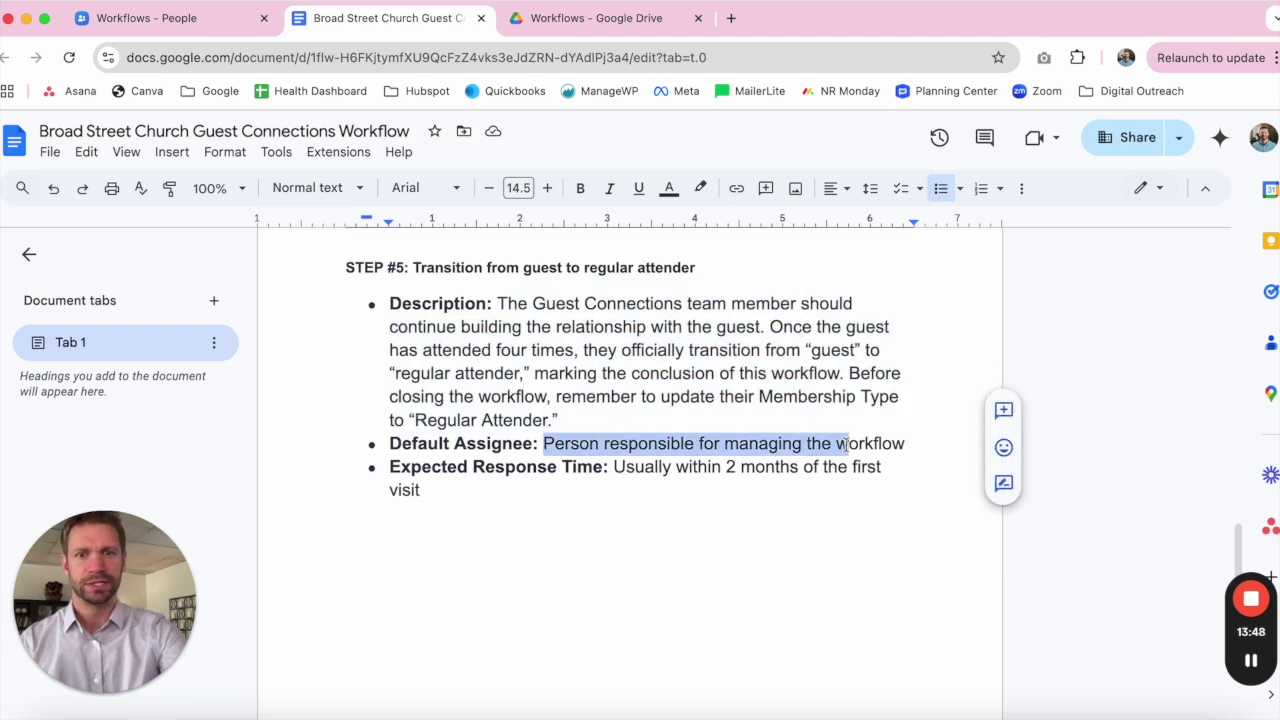
click(700, 484)
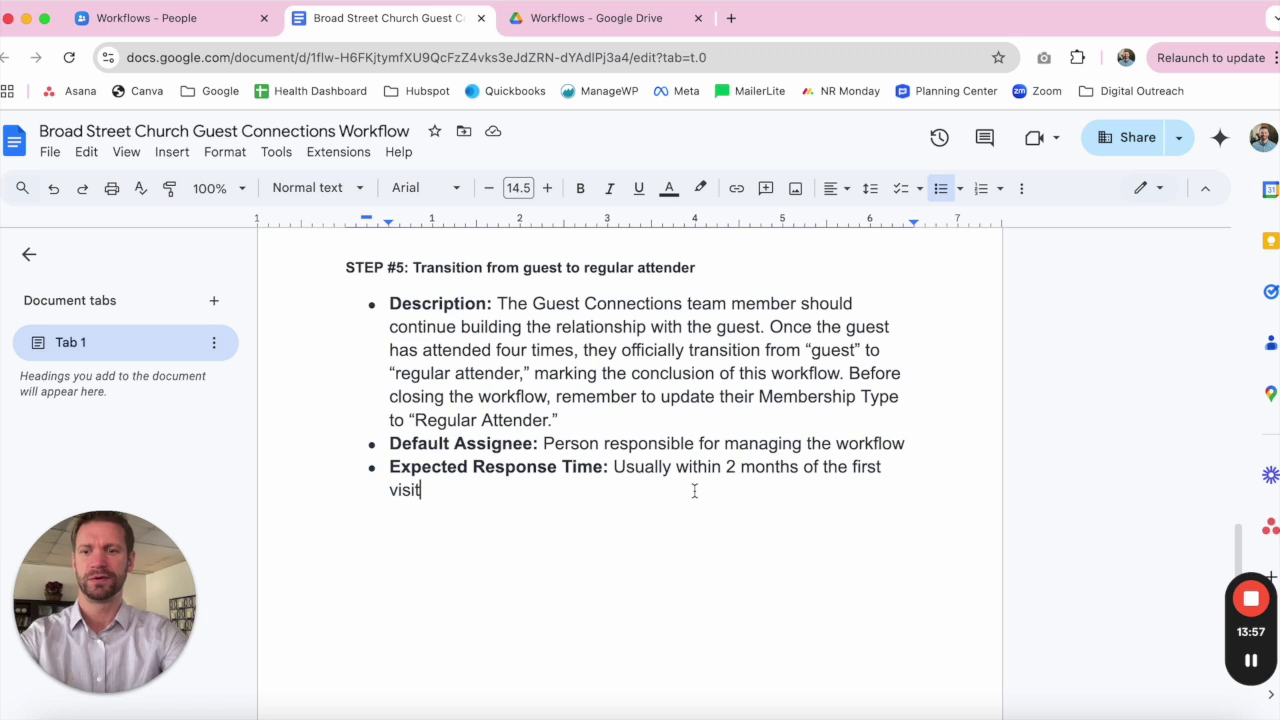
key(ctrl+shift+Tab)
Step: Enable an expected response time of 60 days for the regular attender transition step and create the step
scroll(507, 530, down, 2)
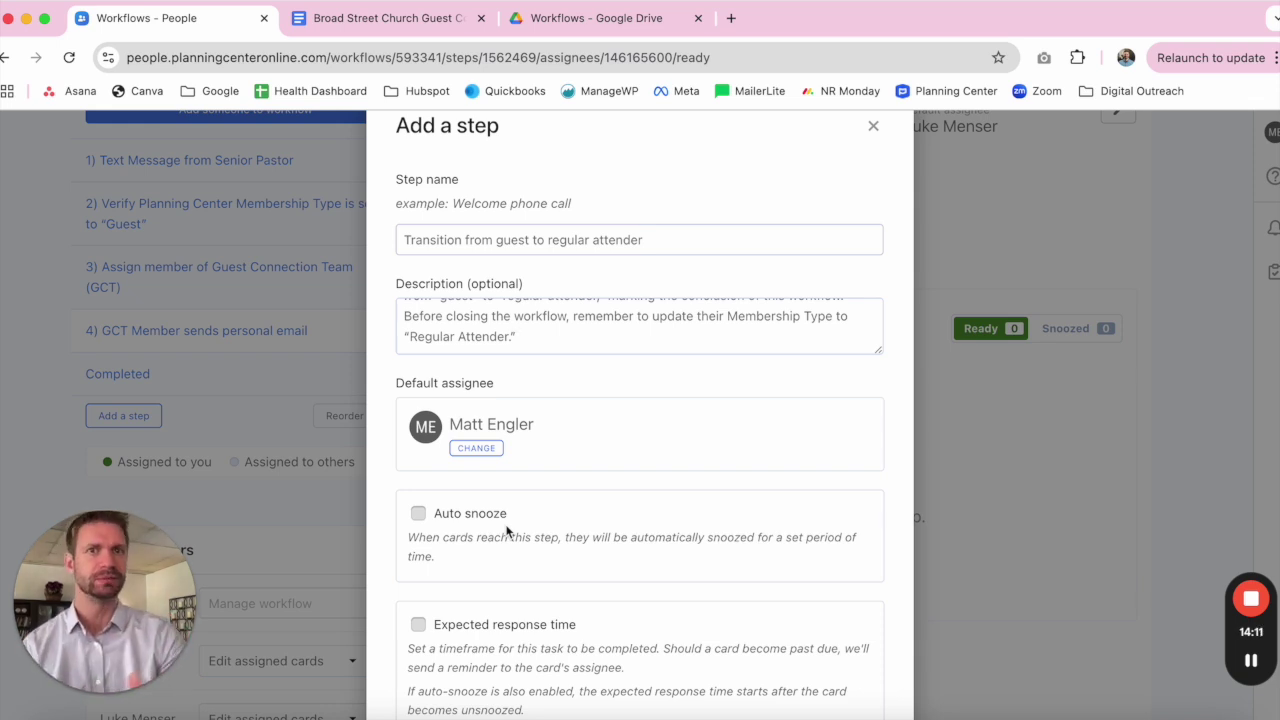
scroll(524, 492, down, 1)
click(419, 576)
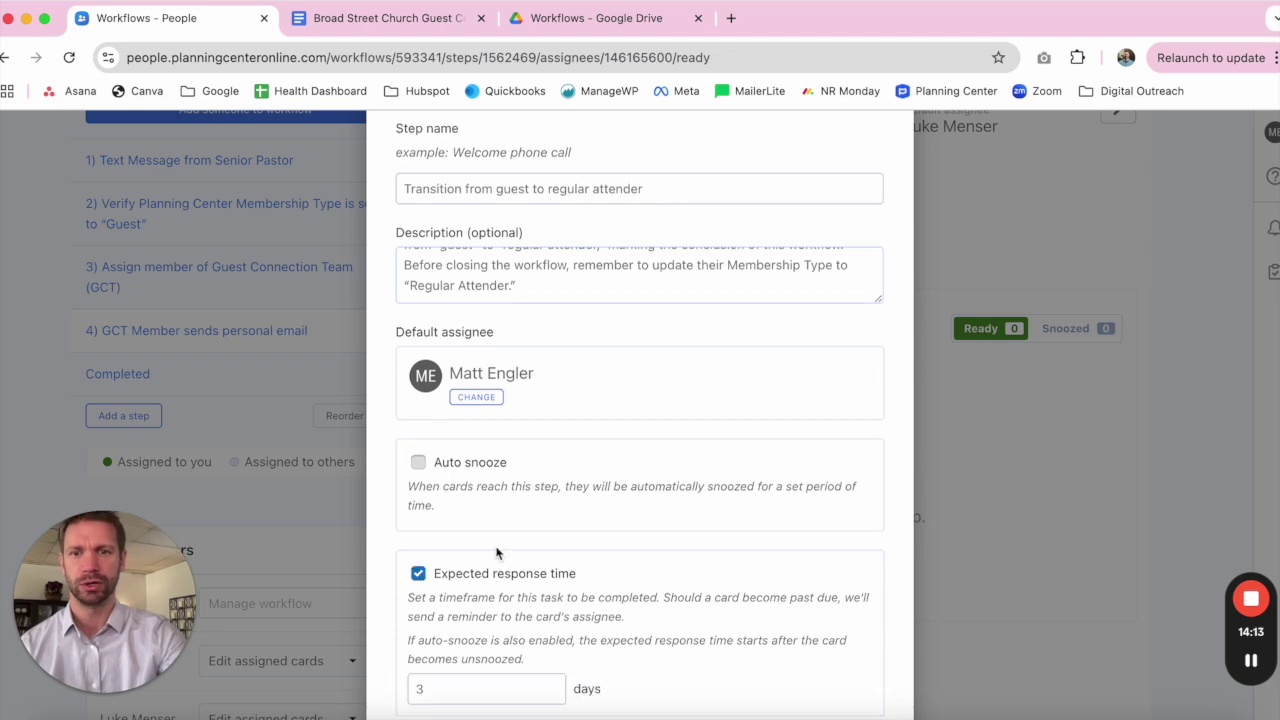
scroll(494, 553, down, 3)
double_click(424, 555)
text(60)
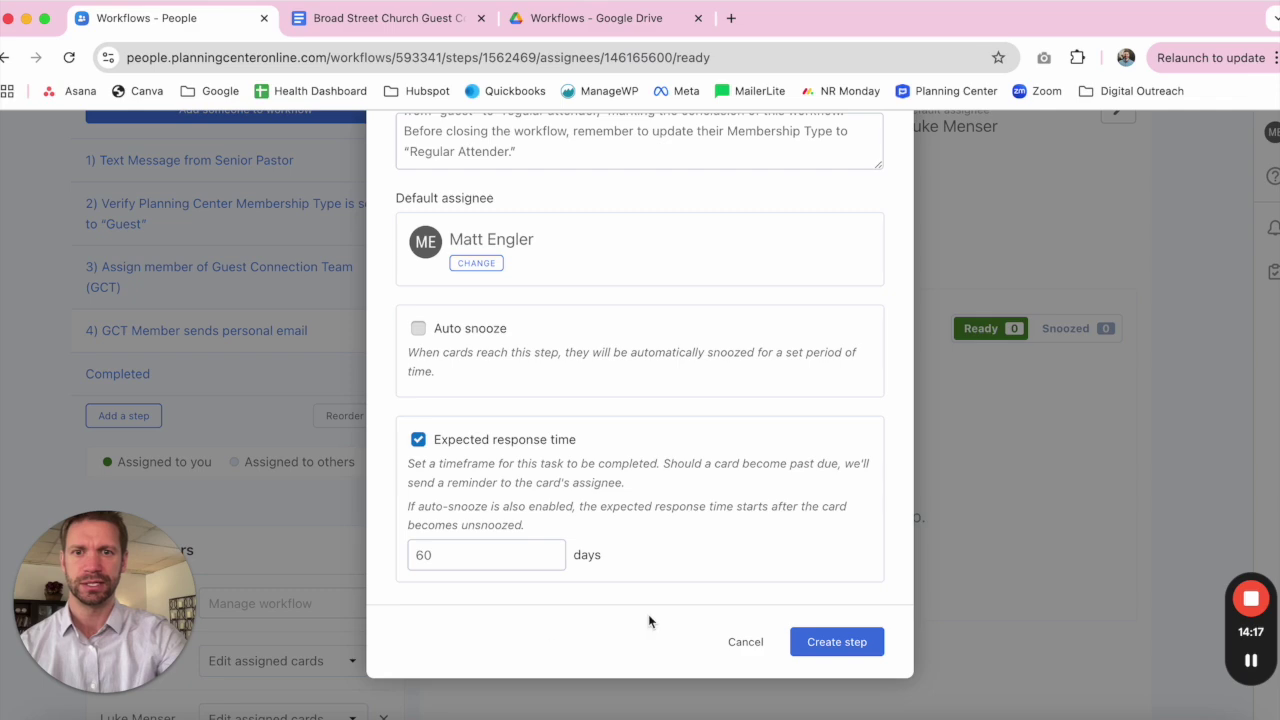
click(837, 641)
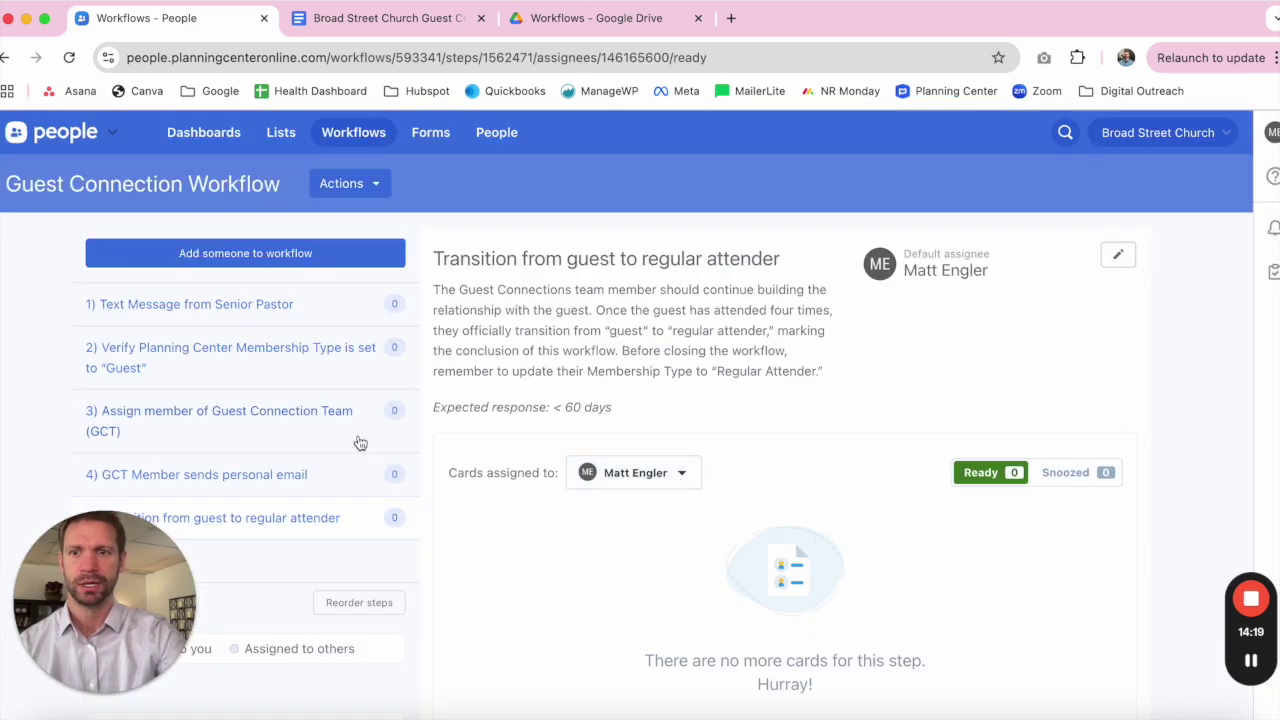
Step: Open the automations of the Connect Card form
scroll(358, 437, down, 3)
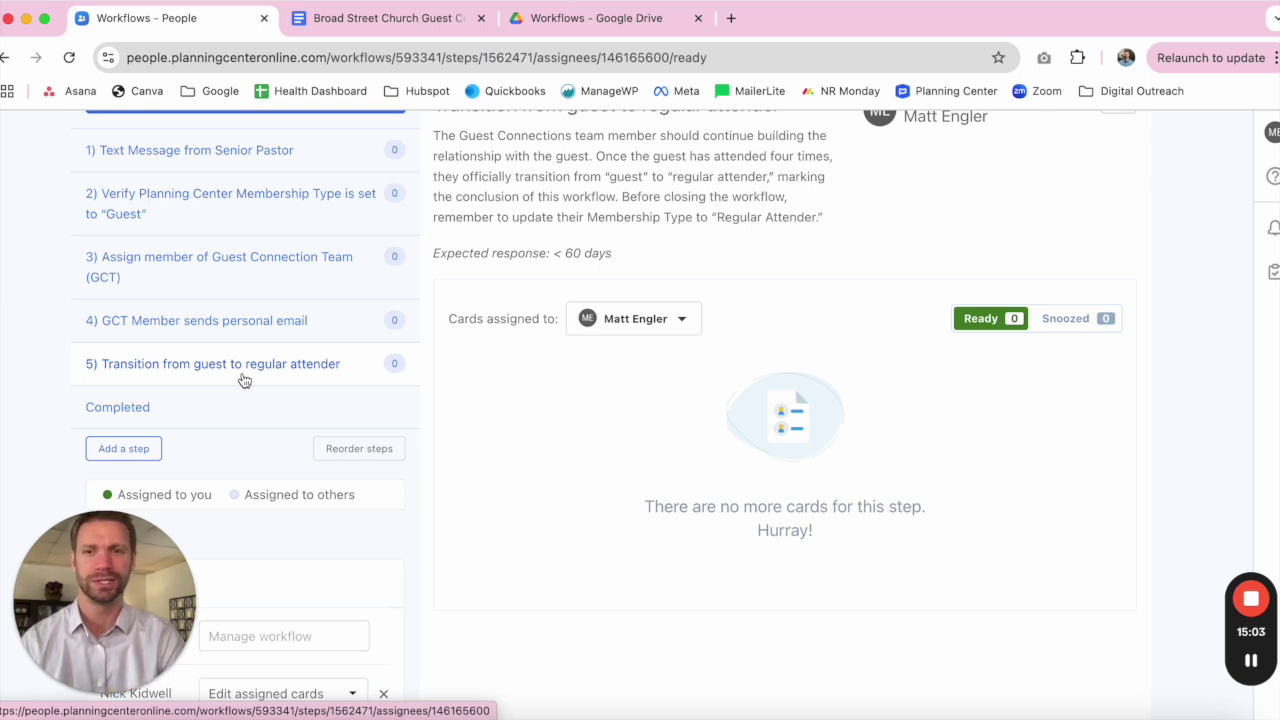
scroll(244, 380, up, 3)
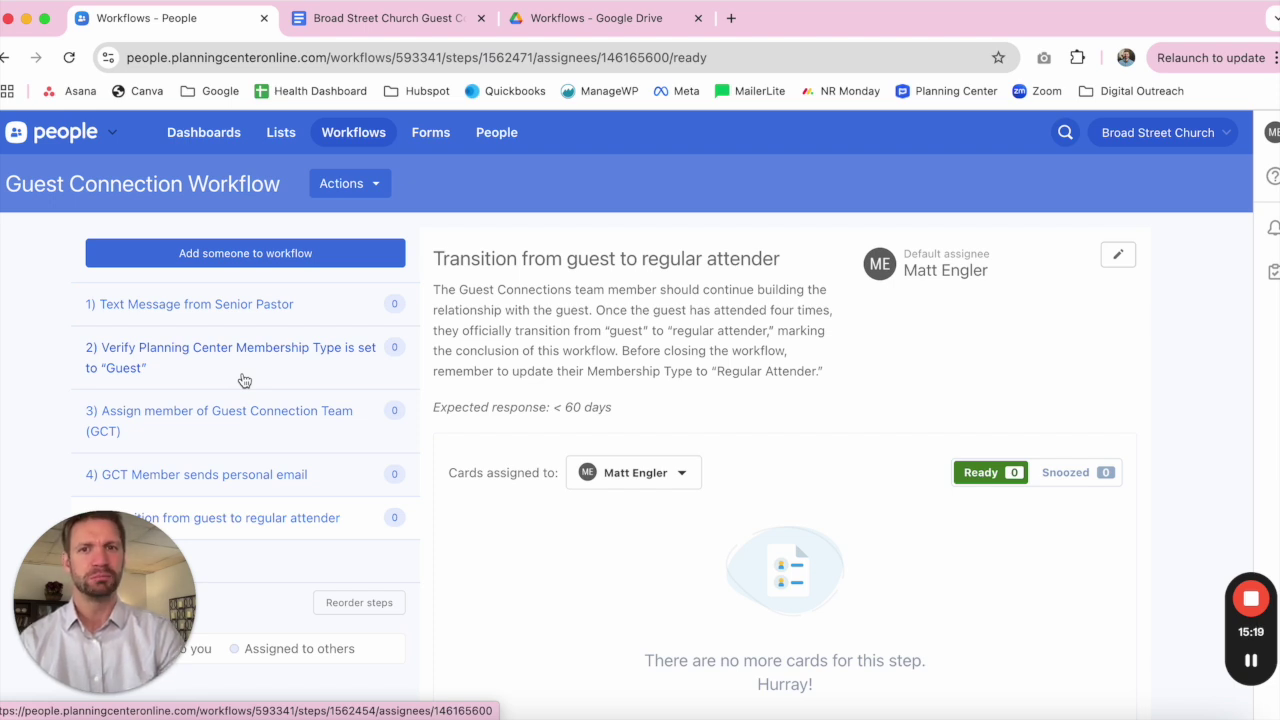
click(430, 137)
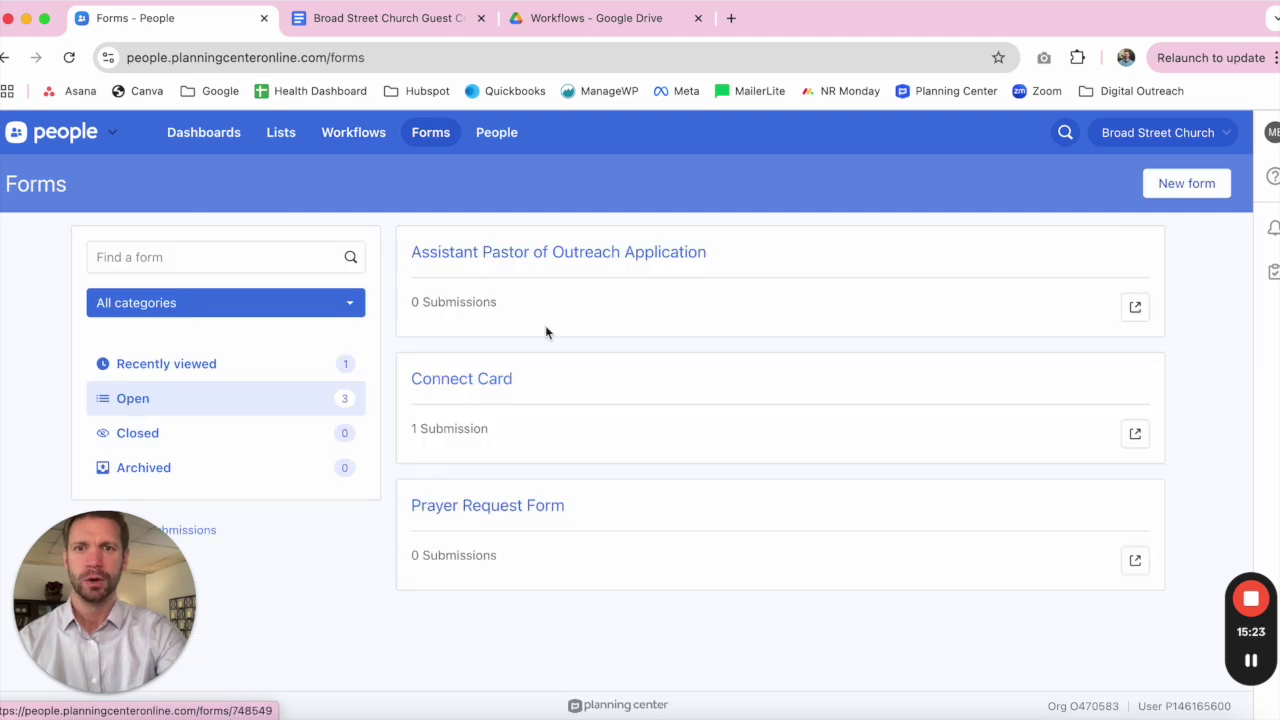
click(463, 386)
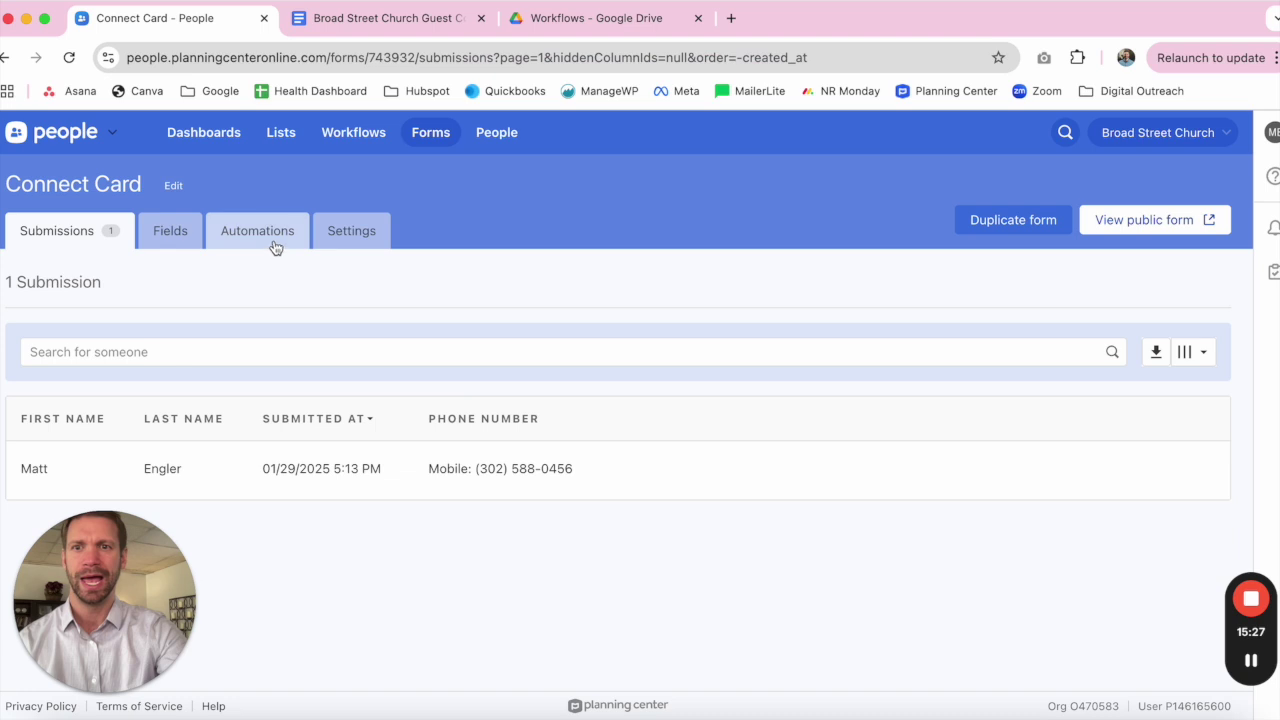
click(268, 241)
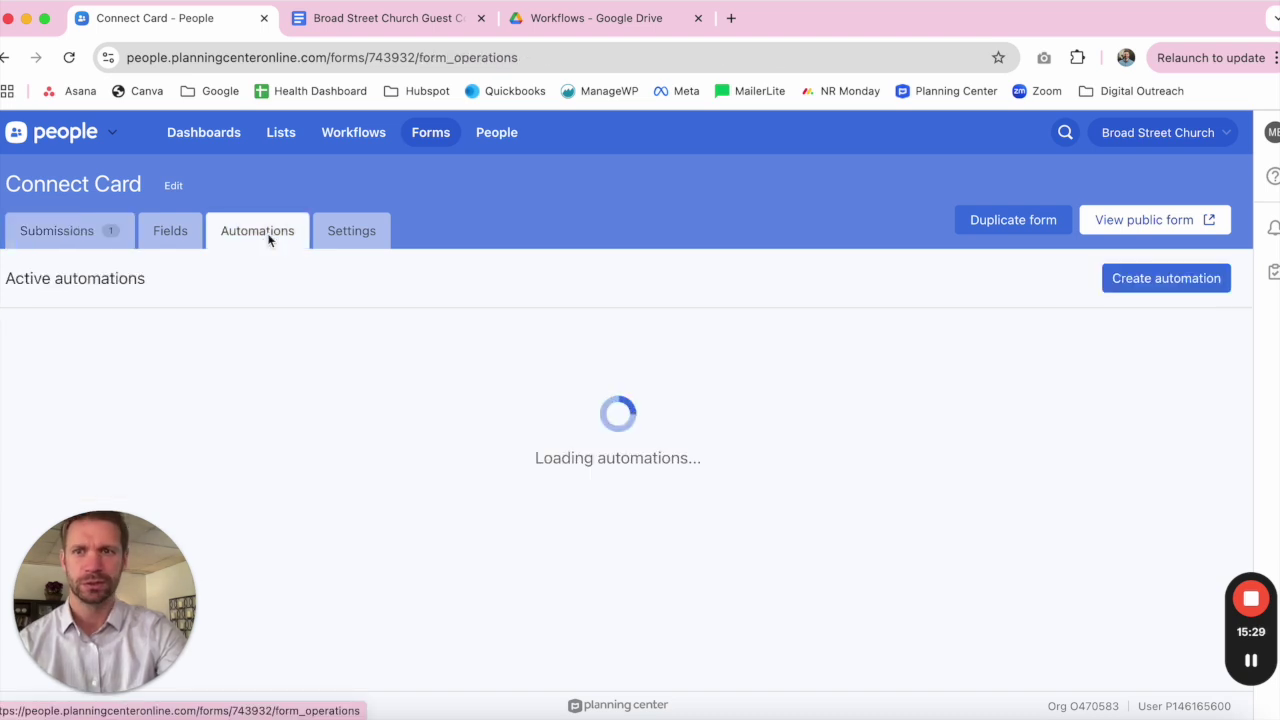
Step: Create an automation that adds people who submit the Connect Card form to the Guest Connection Workflow
click(651, 515)
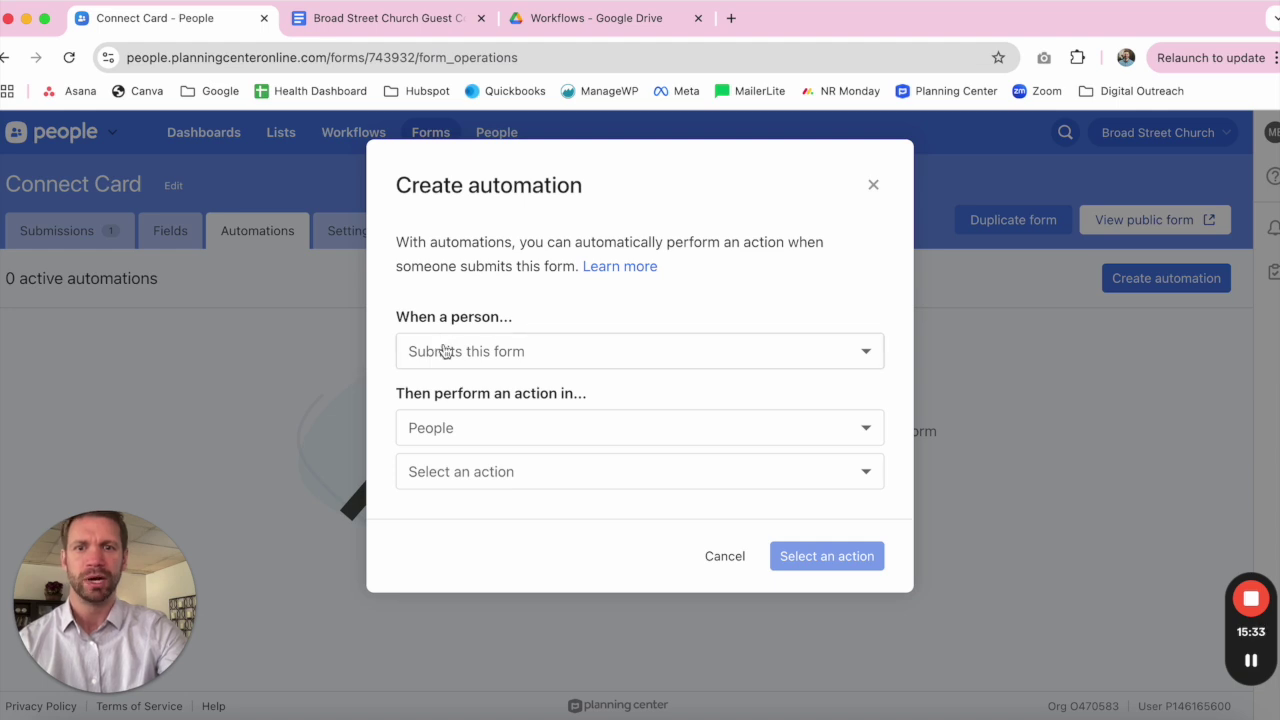
click(486, 472)
click(496, 548)
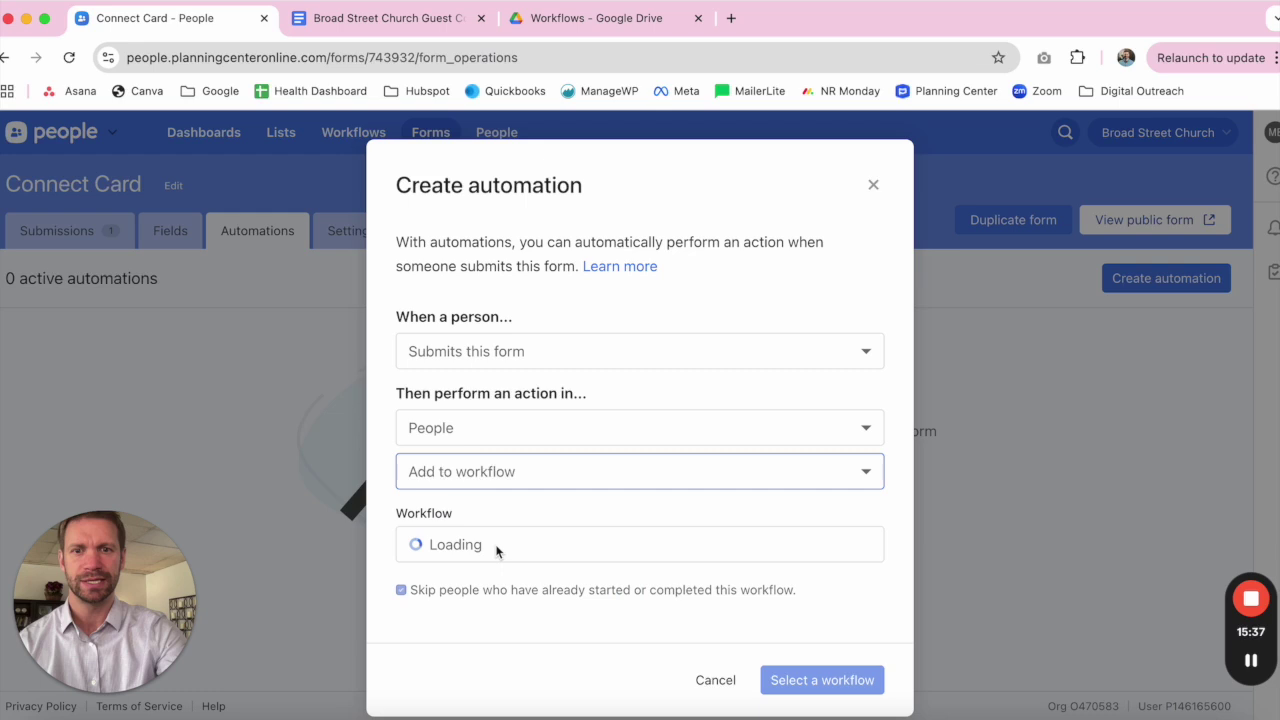
click(497, 549)
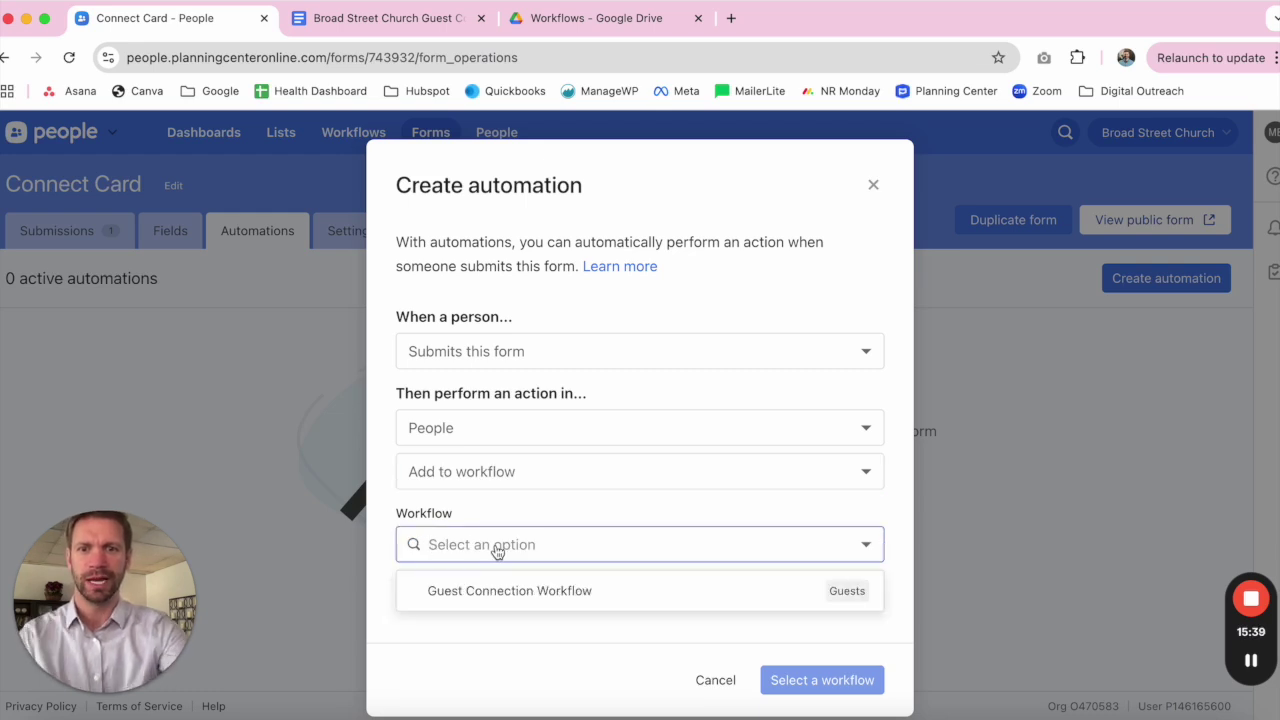
click(519, 600)
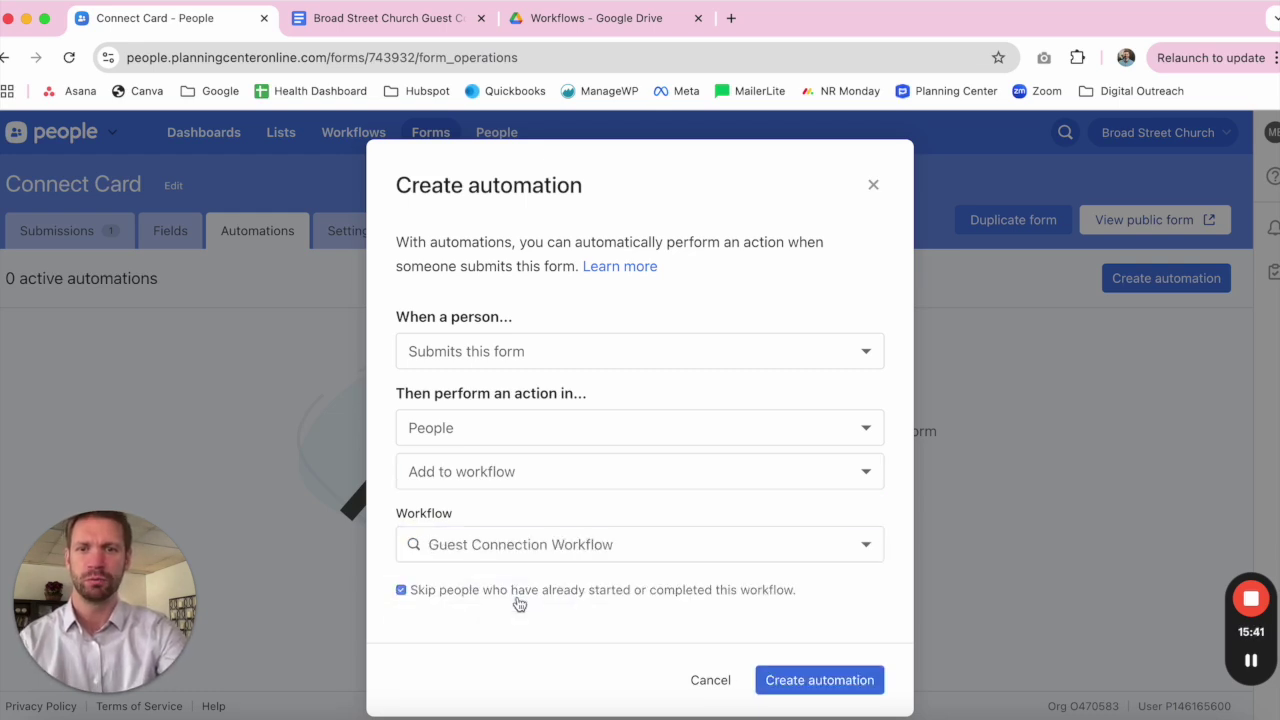
click(790, 684)
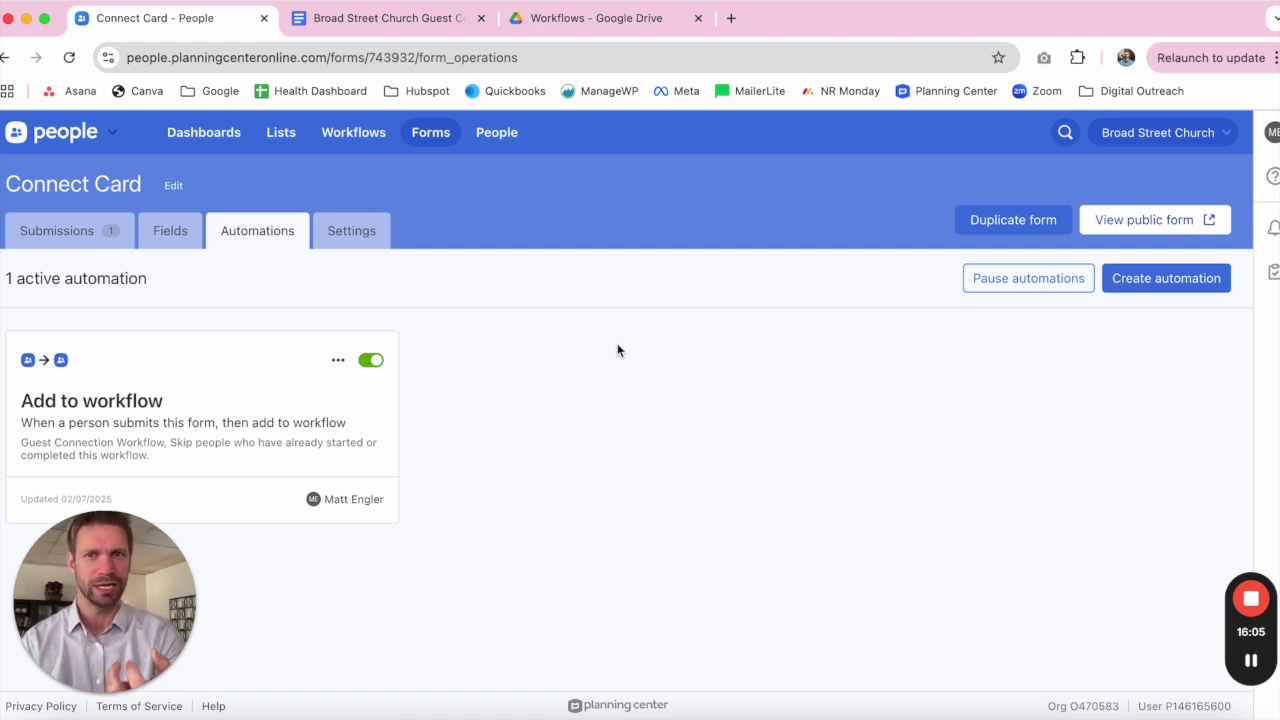
Step: Return to the workflows list and open the Guest Connection Workflow
click(358, 136)
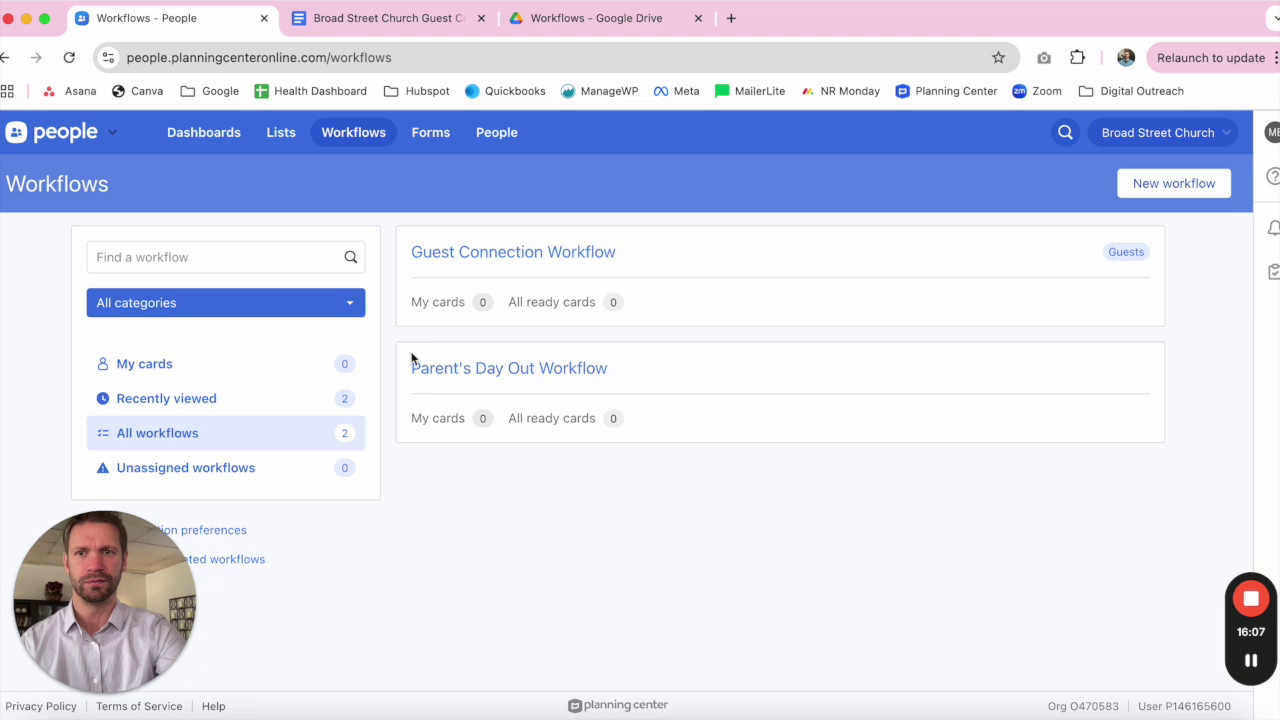
click(511, 258)
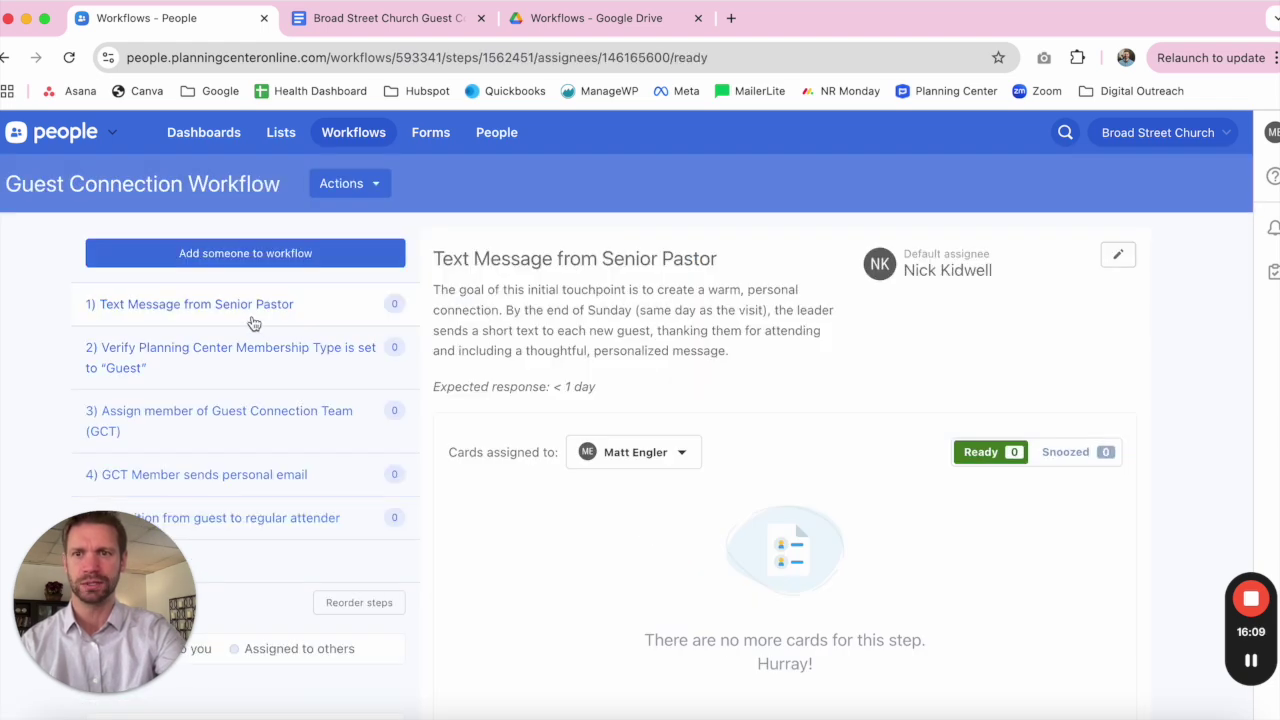